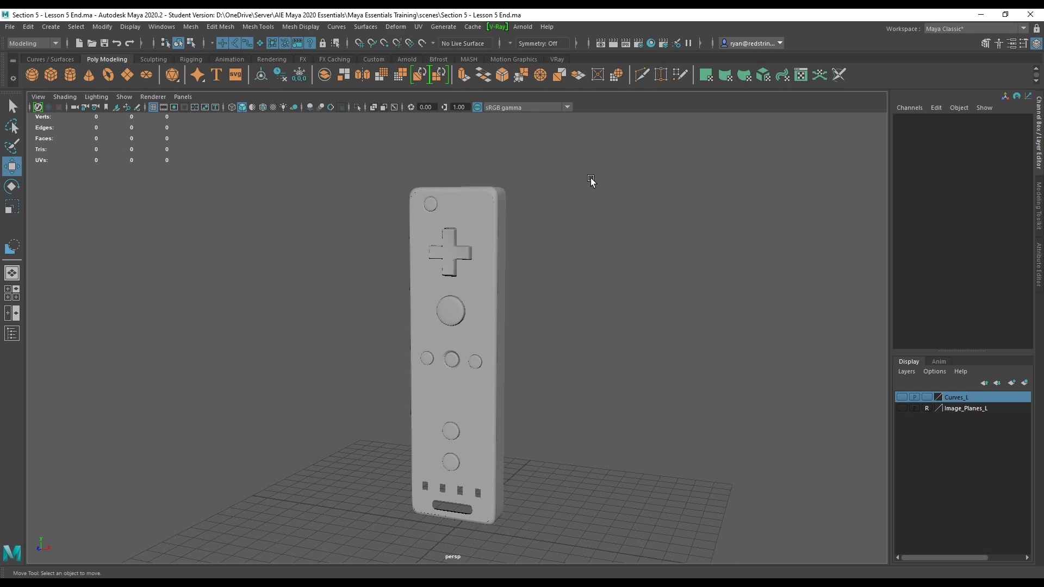
Step: Allow surface objects to be selected and select all the surfaces of the game controller model
{"action": "left_click_drag", "start_coordinate": [608, 272], "coordinate": [650, 342], "text": "alt"}
{"action": "right_click_drag", "start_coordinate": [647, 344], "coordinate": [595, 321], "text": "alt"}
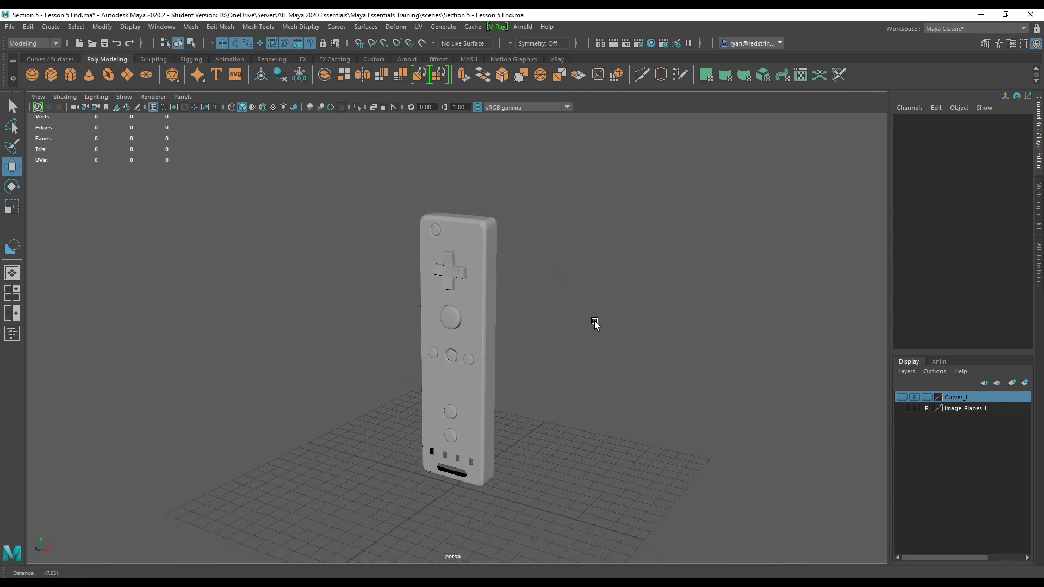
{"action": "left_click_drag", "start_coordinate": [332, 166], "coordinate": [595, 490]}
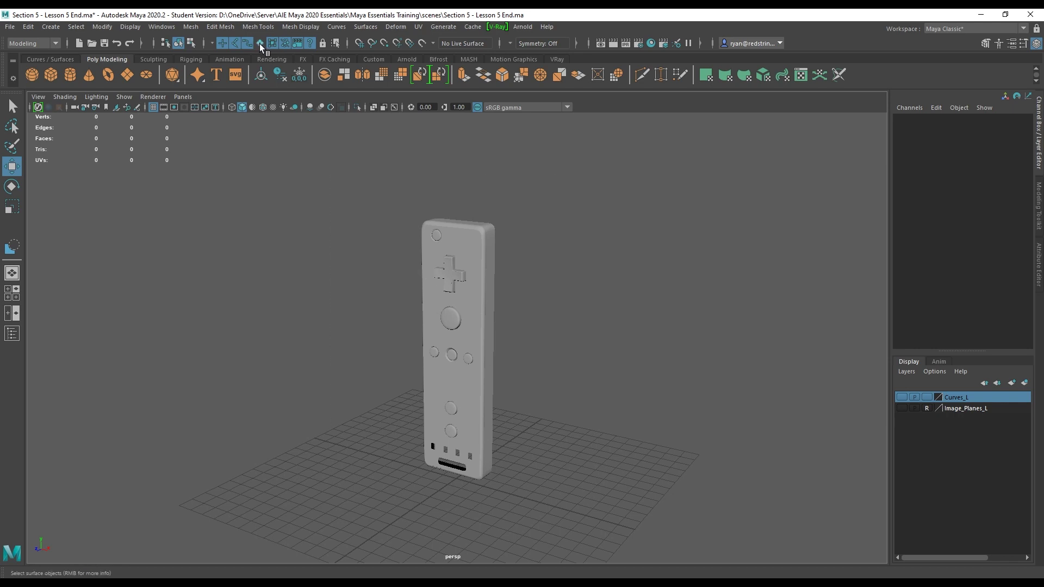
{"action": "left_click_drag", "start_coordinate": [317, 170], "coordinate": [630, 519]}
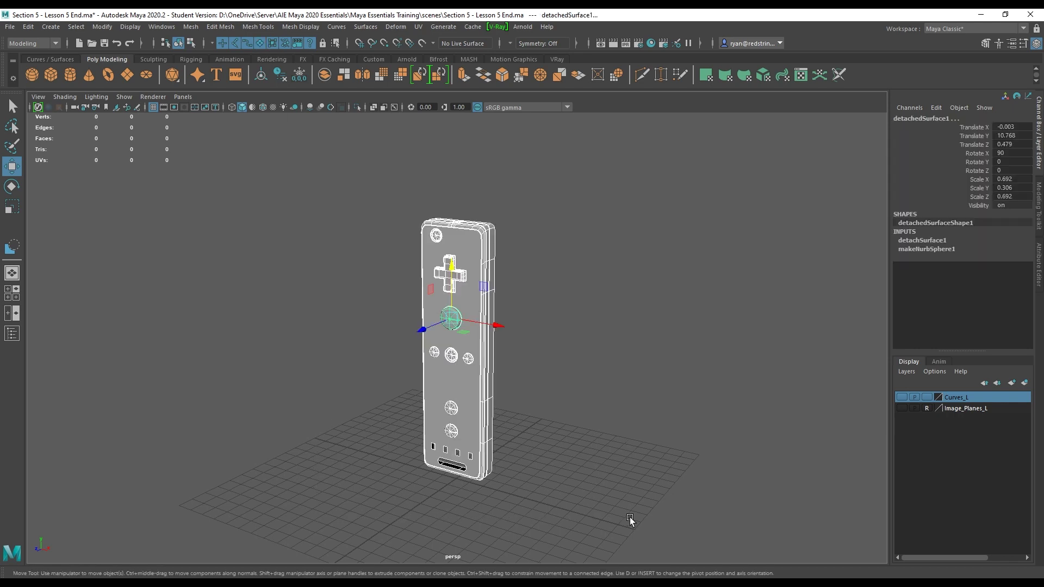
Step: Create a display layer from the selected surfaces and name it NURBS_L
{"action": "left_click", "coordinate": [1024, 383]}
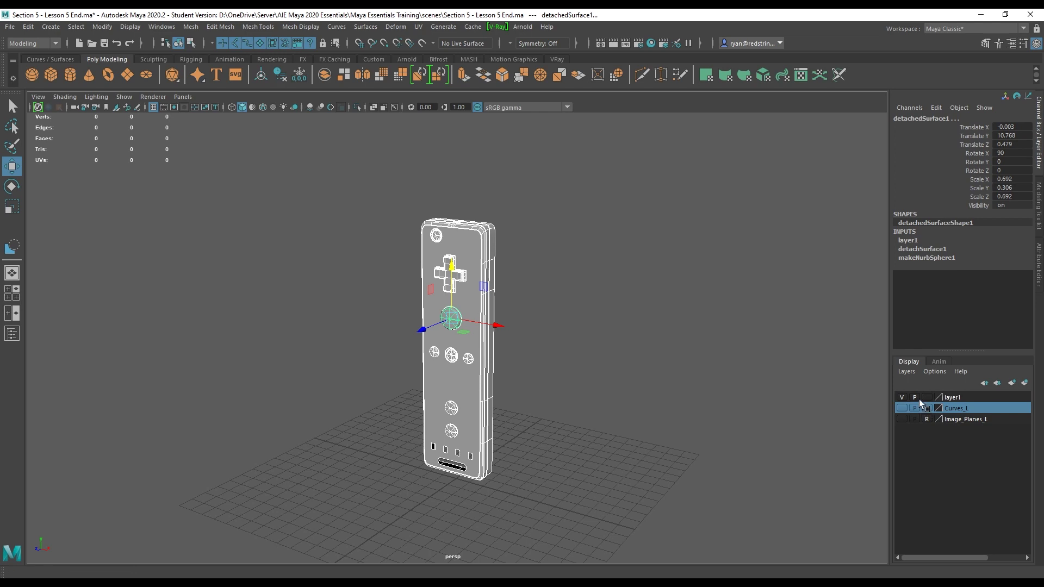
{"action": "double_click", "coordinate": [950, 397]}
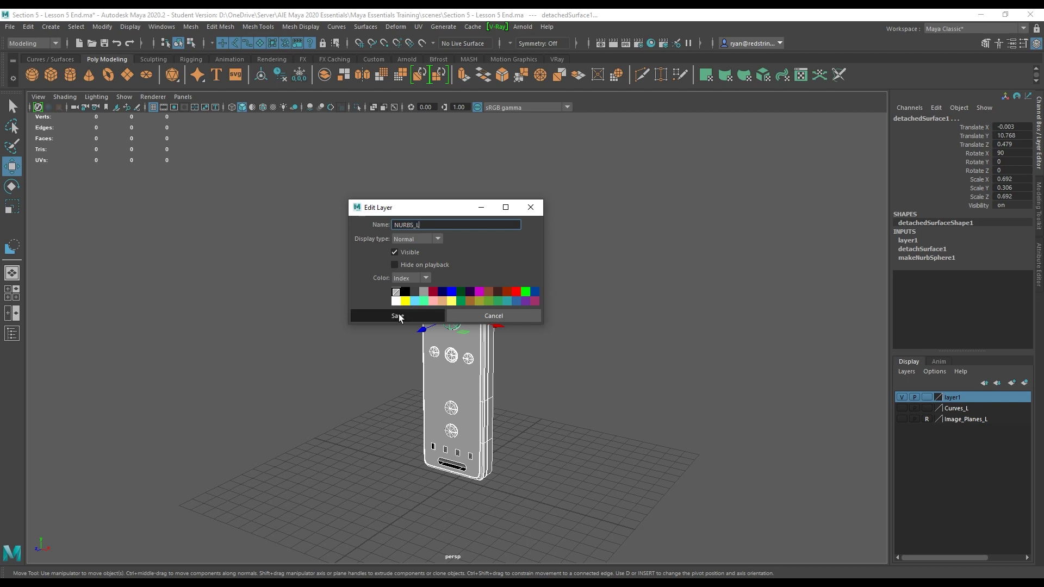
{"action": "left_click", "coordinate": [361, 316]}
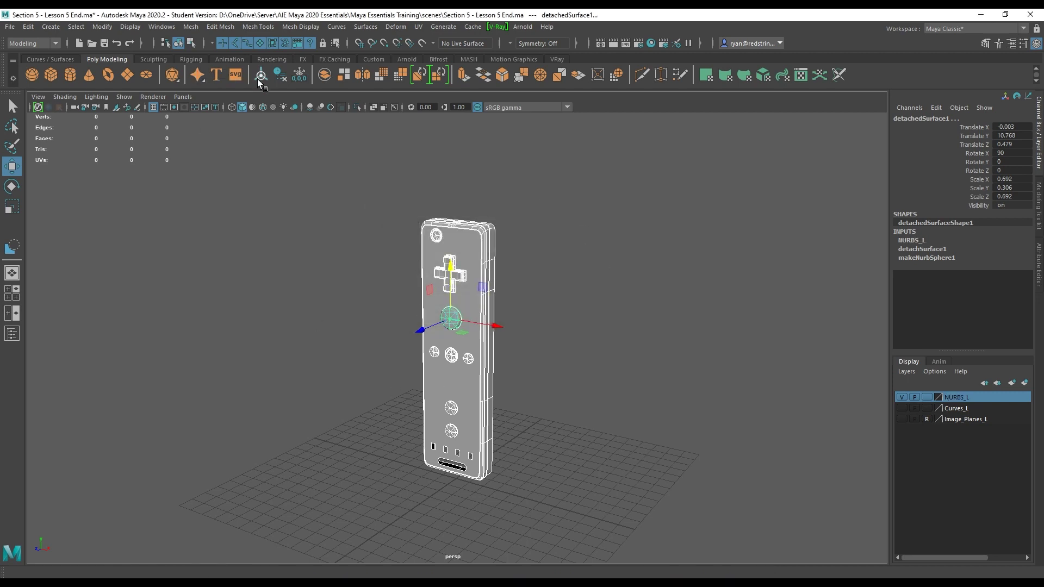
Step: Delete the history and freeze the transformations of all the selected controller surfaces
{"action": "left_click", "coordinate": [281, 75]}
{"action": "left_click", "coordinate": [299, 75]}
{"action": "left_click", "coordinate": [575, 345]}
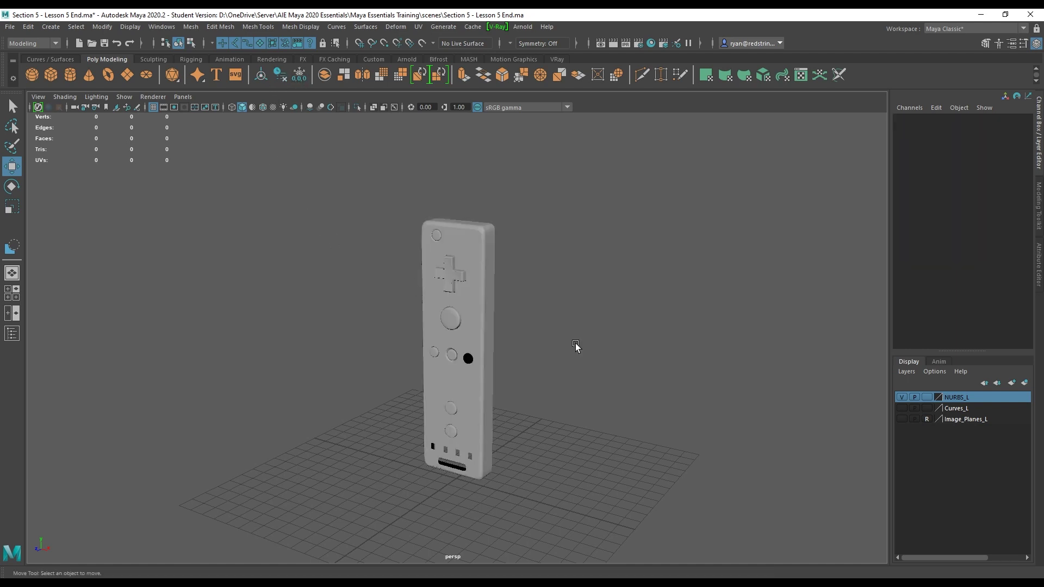
Step: Reverse the surface direction of the black small button beside the ringed middle button
{"action": "scroll", "coordinate": [517, 210], "scroll_direction": "up", "scroll_amount": 5}
{"action": "middle_click_drag", "start_coordinate": [517, 210], "coordinate": [516, 183], "text": "alt"}
{"action": "left_click_drag", "start_coordinate": [550, 335], "coordinate": [520, 354], "text": "alt"}
{"action": "left_click", "coordinate": [504, 356]}
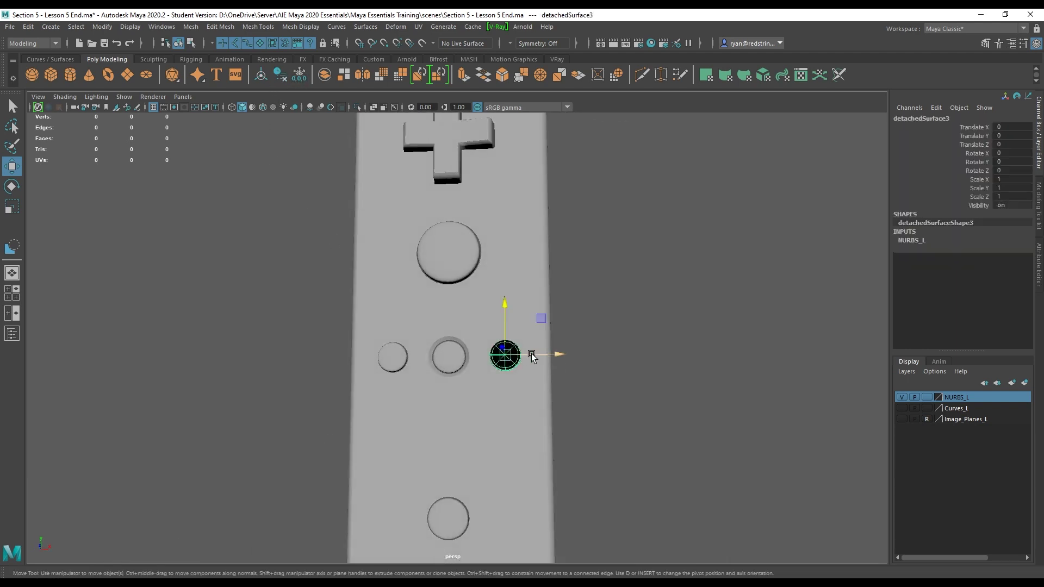
{"action": "left_click", "coordinate": [366, 27]}
{"action": "left_click", "coordinate": [433, 416]}
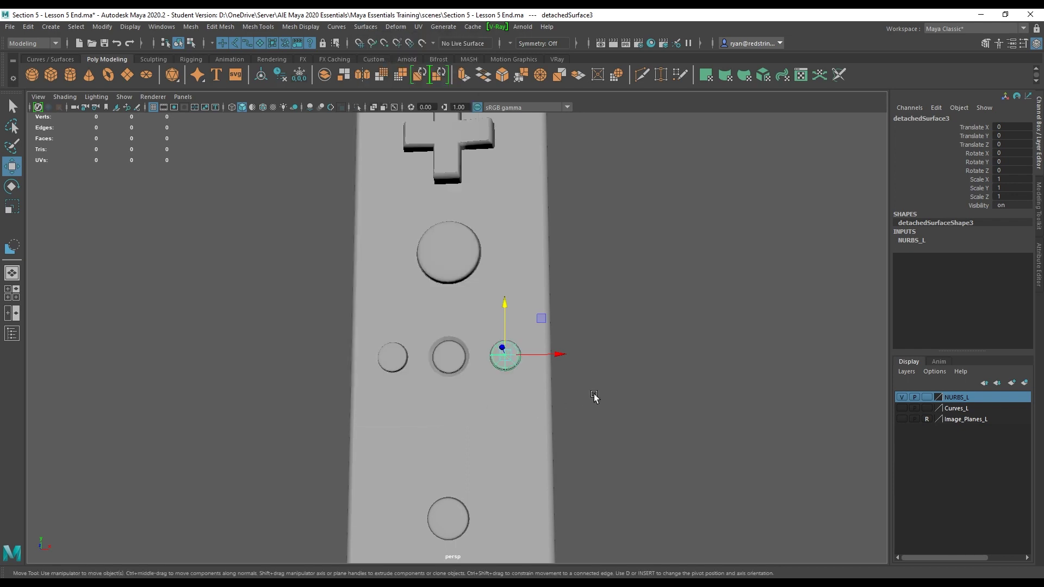
{"action": "left_click", "coordinate": [595, 396]}
Step: Examine the controller's lower buttons, sides and front face, and frame the small round button near its top corner
{"action": "middle_click_drag", "start_coordinate": [620, 415], "coordinate": [625, 196], "text": "alt"}
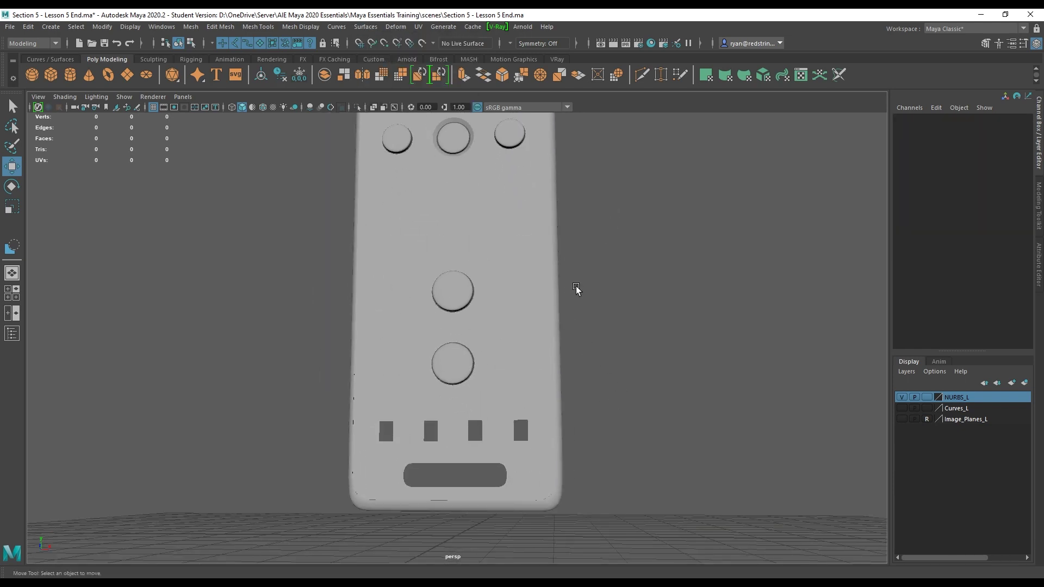
{"action": "left_click_drag", "start_coordinate": [575, 289], "coordinate": [457, 361], "text": "alt"}
{"action": "left_click_drag", "start_coordinate": [438, 231], "coordinate": [527, 252], "text": "alt"}
{"action": "scroll", "coordinate": [588, 341], "scroll_direction": "up", "scroll_amount": 5}
{"action": "scroll", "coordinate": [584, 387], "scroll_direction": "down", "scroll_amount": 5}
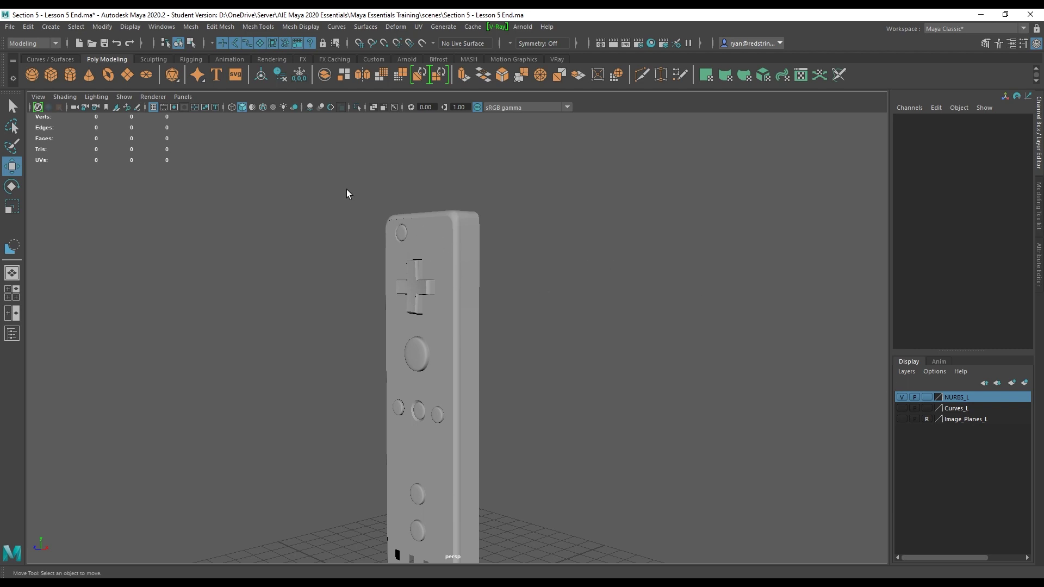
{"action": "right_click_drag", "start_coordinate": [347, 189], "coordinate": [443, 296], "text": "alt"}
{"action": "middle_click_drag", "start_coordinate": [361, 164], "coordinate": [426, 245], "text": "alt"}
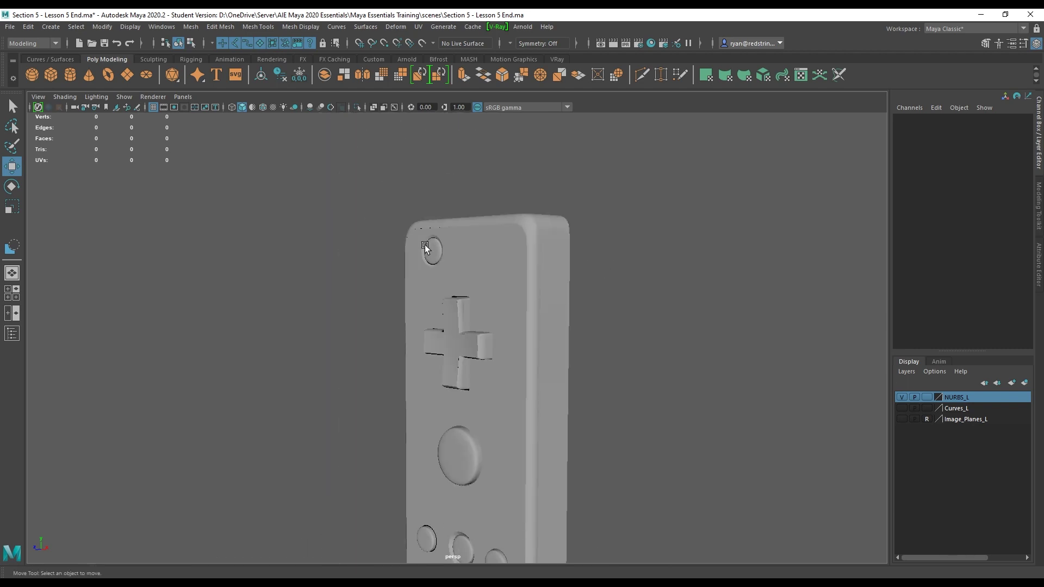
{"action": "left_click", "coordinate": [433, 250]}
{"action": "key", "text": "f"}
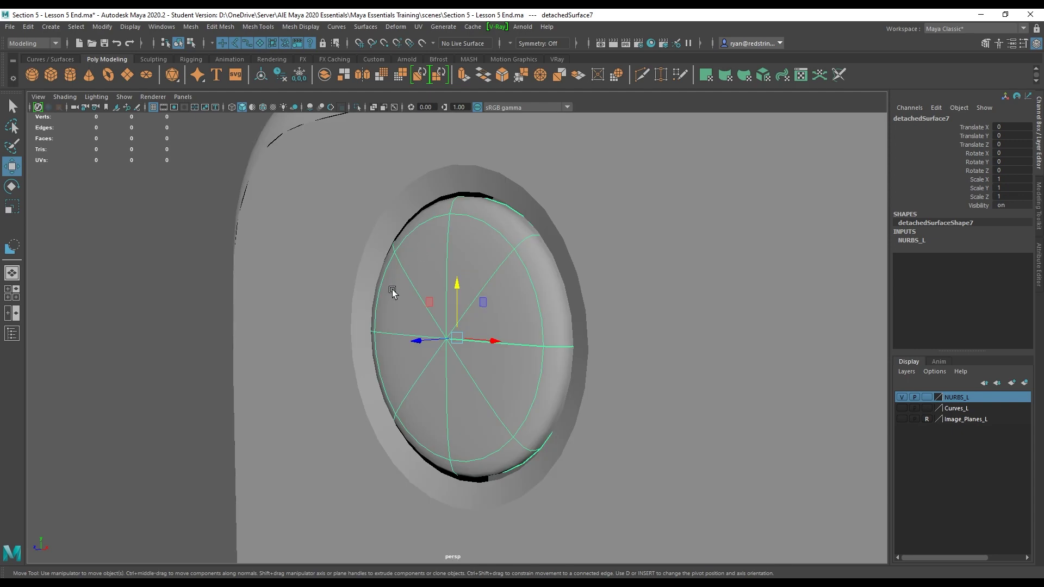
{"action": "left_click_drag", "start_coordinate": [392, 291], "coordinate": [403, 158], "text": "alt"}
{"action": "scroll", "coordinate": [402, 159], "scroll_direction": "down", "scroll_amount": 2}
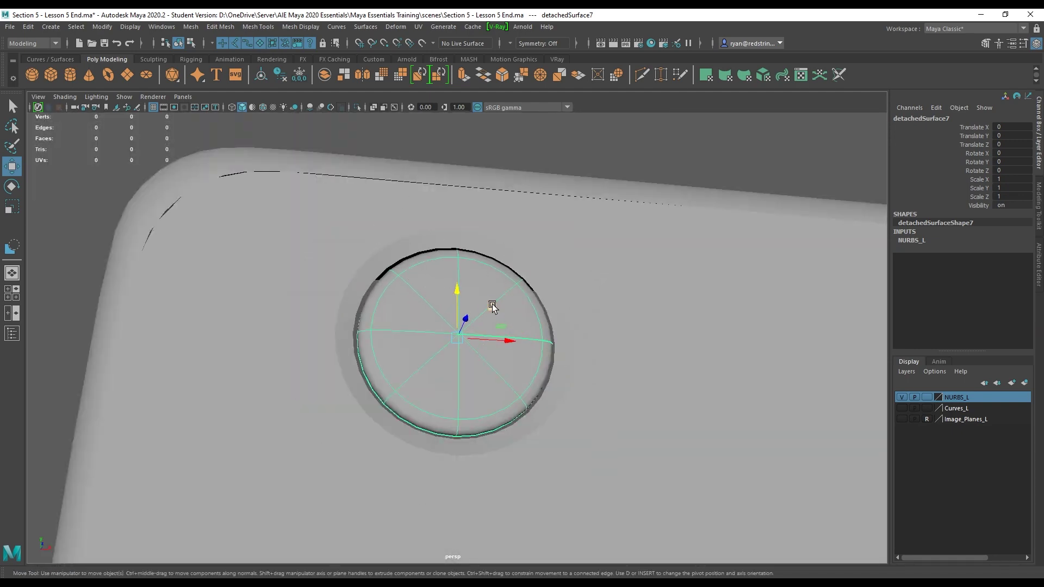
Step: Clear the selection and open the options for converting NURBS to polygons
{"action": "left_click", "coordinate": [325, 135]}
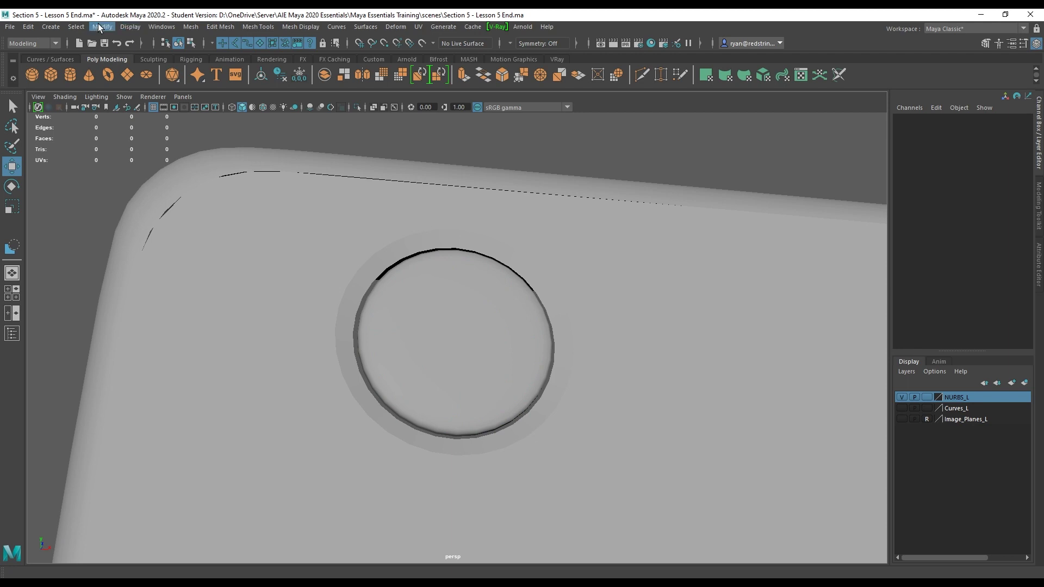
{"action": "left_click", "coordinate": [101, 26]}
{"action": "mouse_move", "coordinate": [163, 295]}
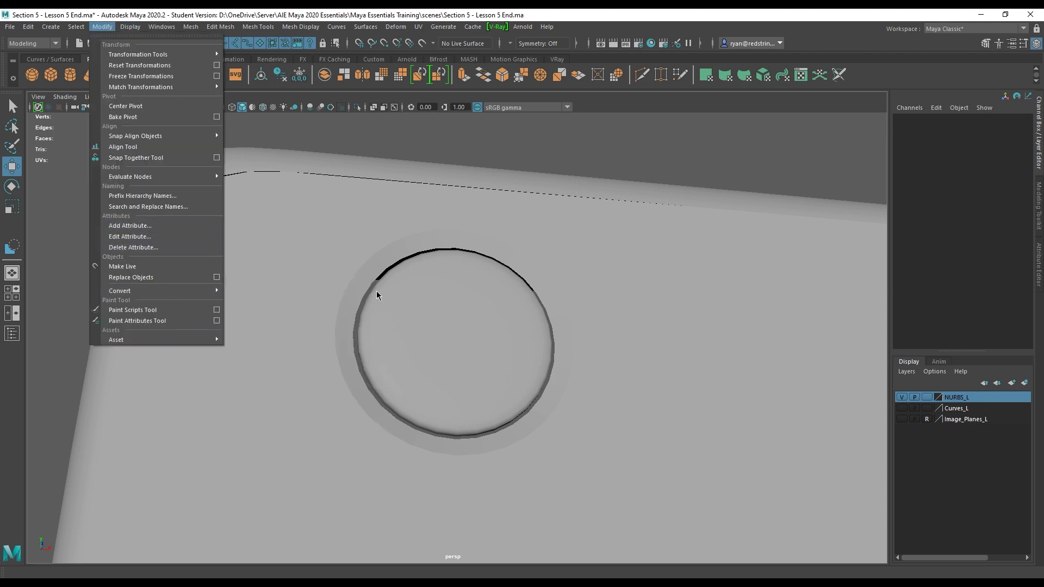
{"action": "left_click", "coordinate": [376, 291]}
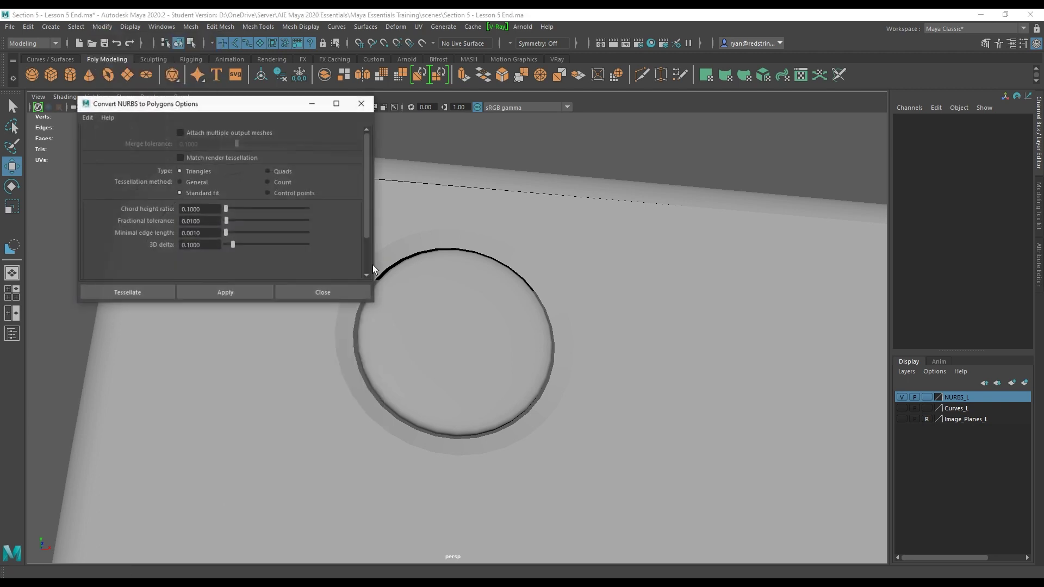
Step: Show wireframe on shaded surfaces and select the round button near the controller's top corner
{"action": "left_click_drag", "start_coordinate": [507, 264], "coordinate": [449, 275], "text": "alt"}
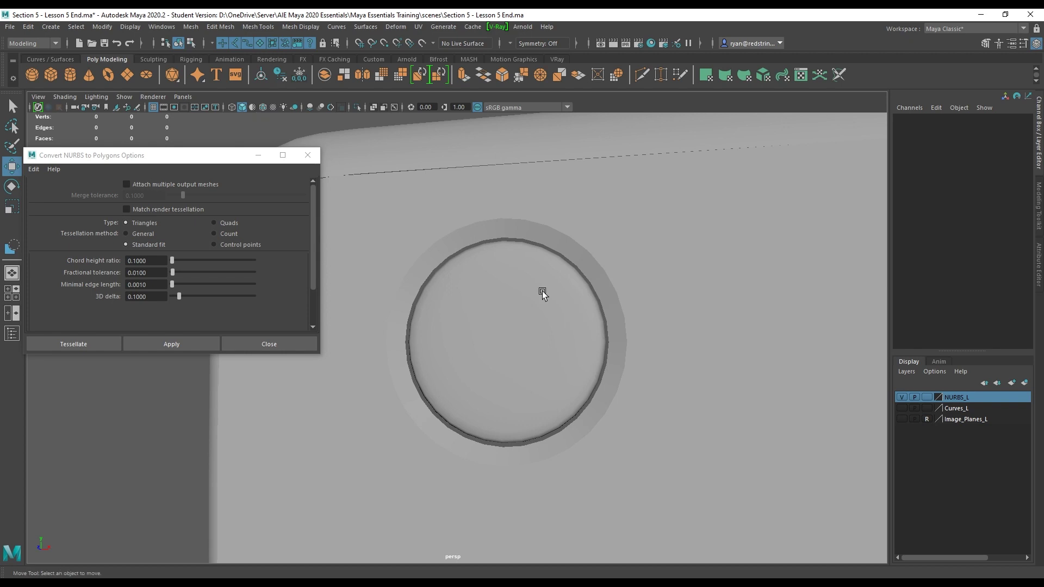
{"action": "left_click", "coordinate": [263, 107]}
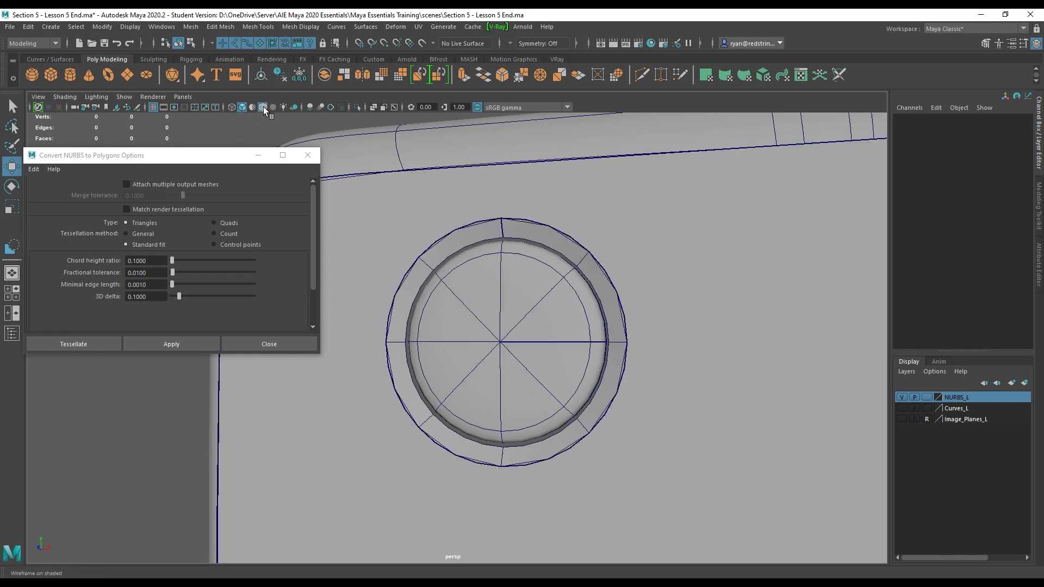
{"action": "left_click", "coordinate": [514, 279]}
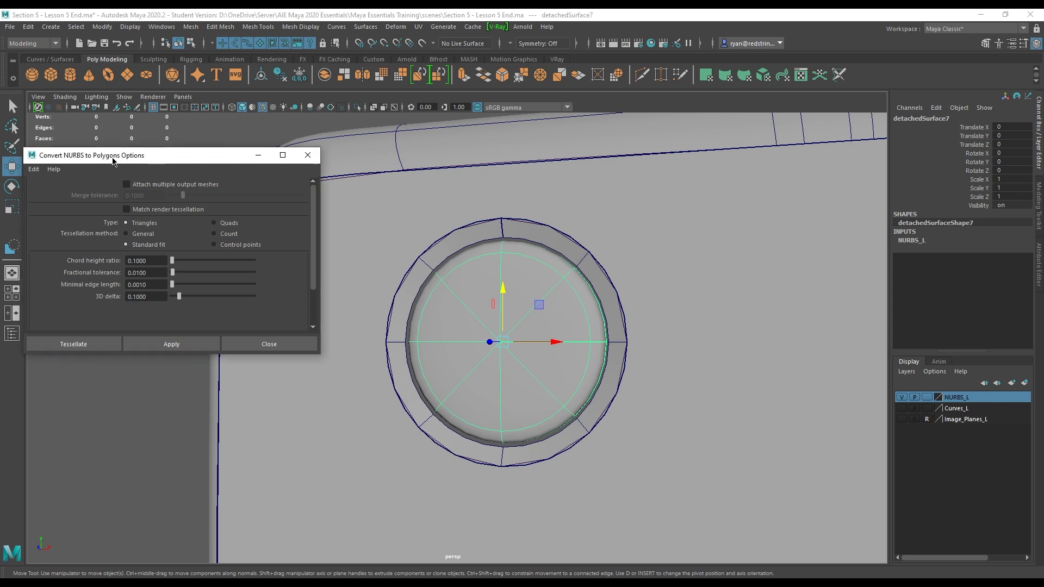
Step: Reset the NURBS to Polygons conversion settings, and choose Quads with the General tessellation method
{"action": "left_click_drag", "start_coordinate": [105, 156], "coordinate": [127, 146]}
{"action": "left_click", "coordinate": [56, 160]}
{"action": "left_click", "coordinate": [66, 180]}
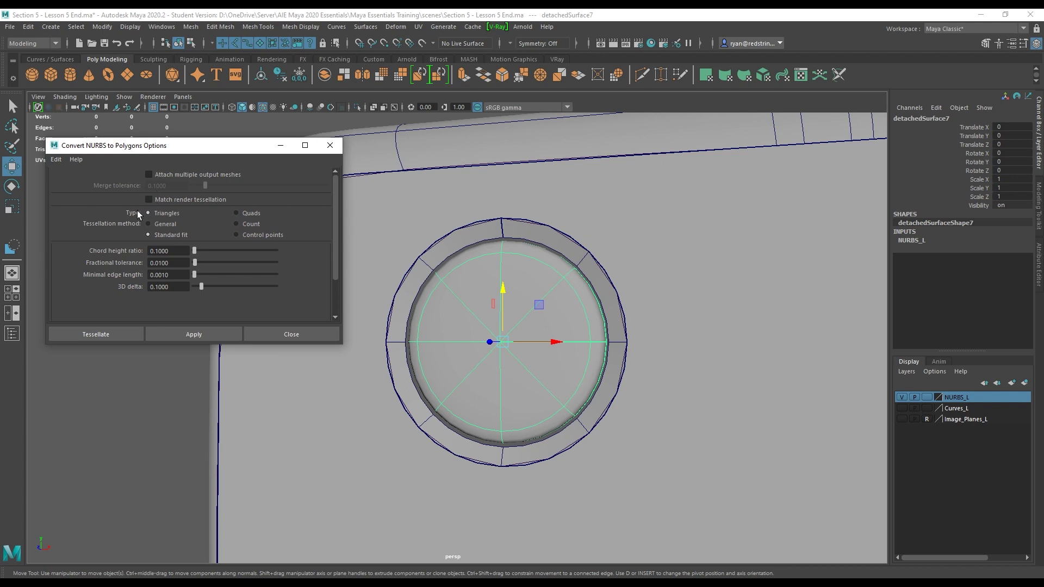
{"action": "left_click", "coordinate": [255, 213]}
{"action": "left_click", "coordinate": [161, 224]}
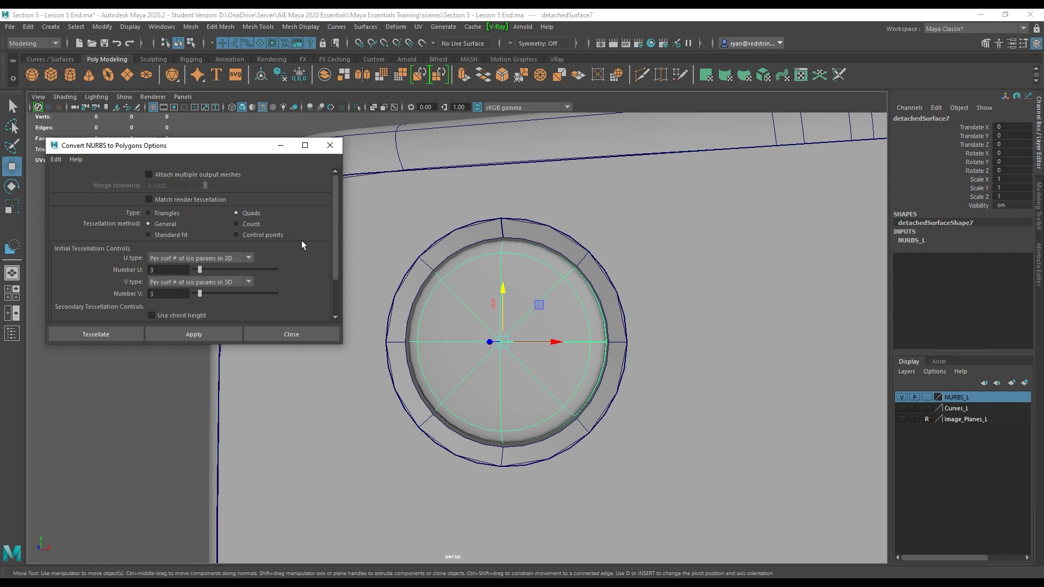
Step: Set both the U type and the V type of the initial tessellation to Per span # of iso params
{"action": "scroll", "coordinate": [301, 240], "scroll_direction": "down", "scroll_amount": 2}
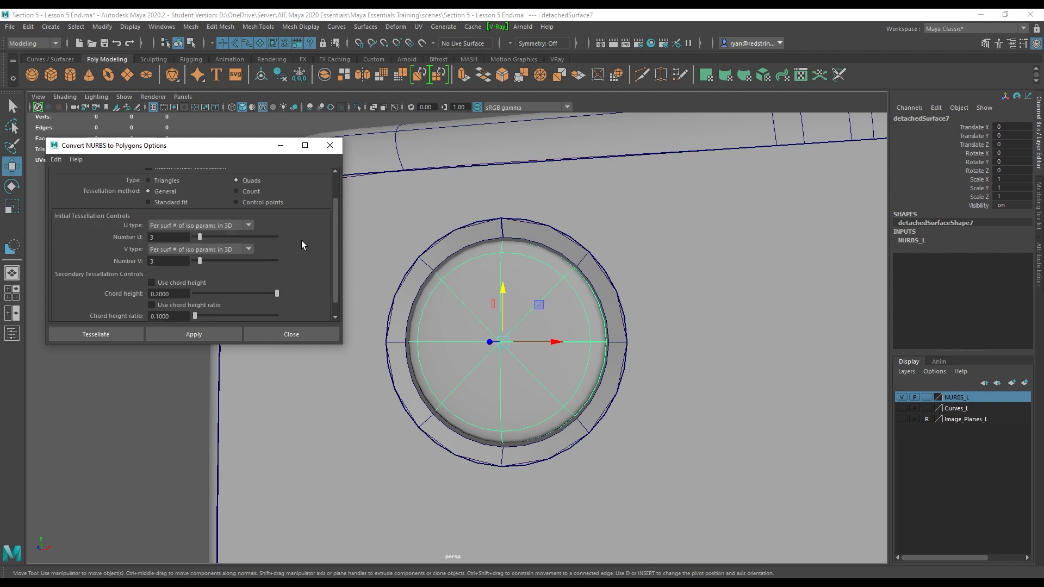
{"action": "left_click", "coordinate": [180, 225]}
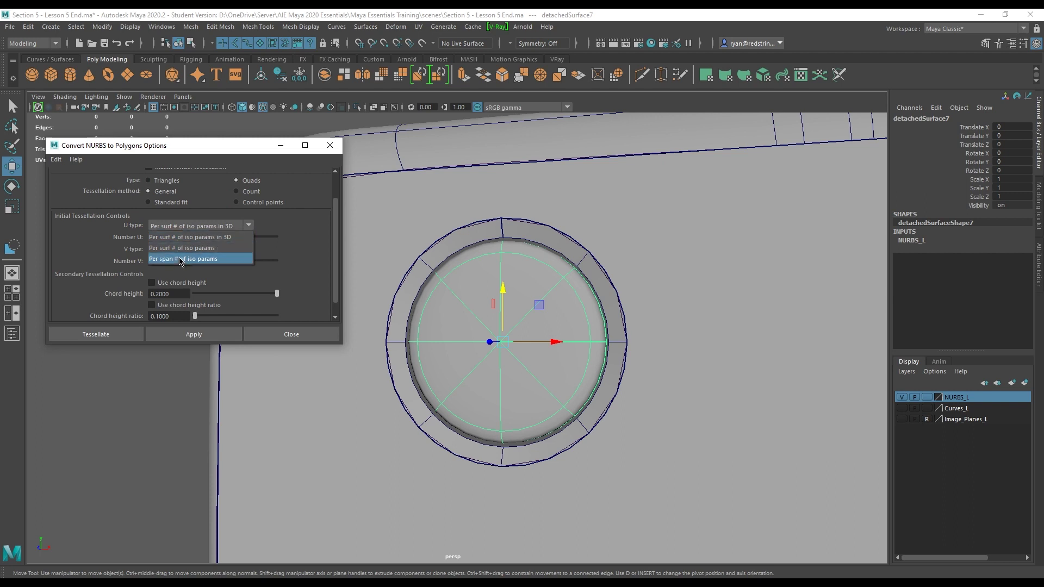
{"action": "left_click", "coordinate": [169, 237]}
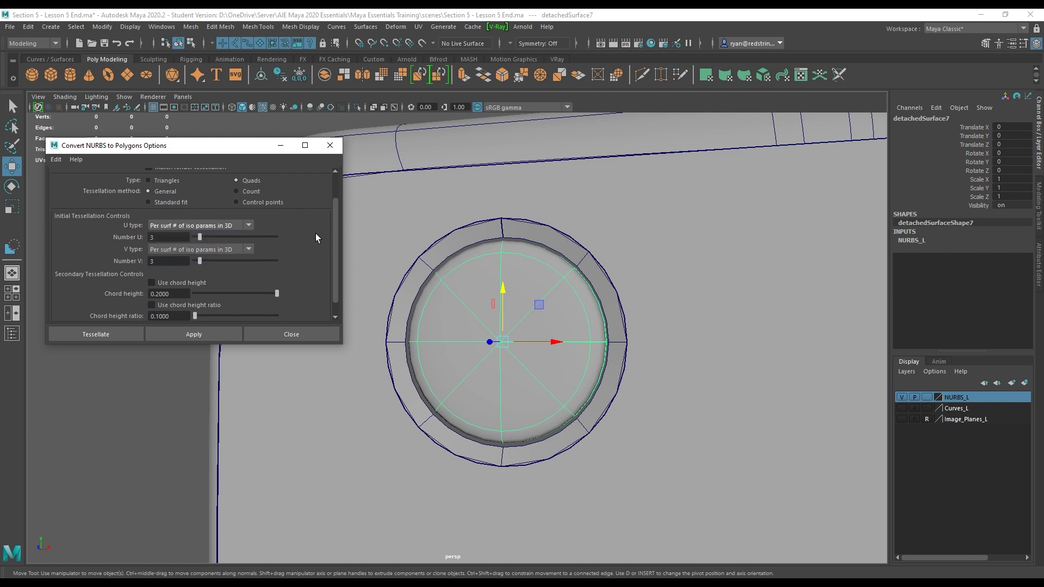
{"action": "left_click", "coordinate": [175, 225]}
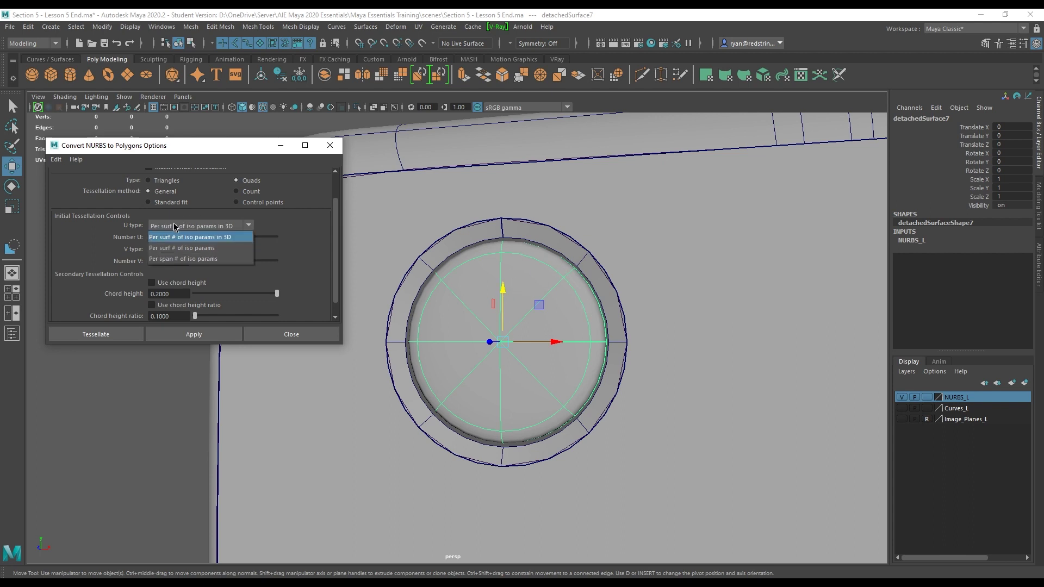
{"action": "left_click", "coordinate": [186, 261]}
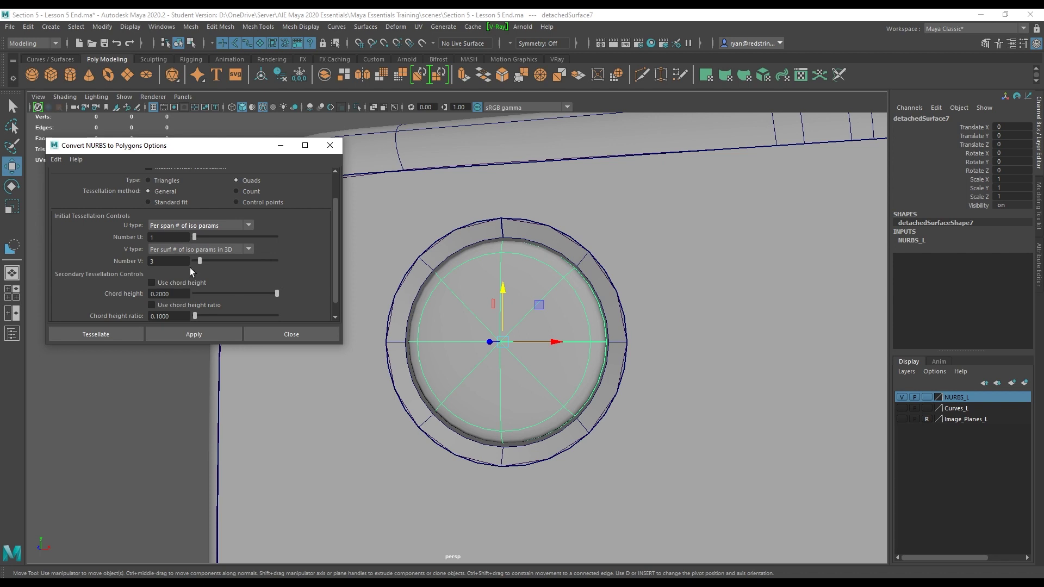
{"action": "left_click", "coordinate": [191, 249]}
{"action": "left_click", "coordinate": [207, 273]}
Step: Convert the selected button to polygons and move the new mesh about 0.286 along Z, clear of the original surface
{"action": "left_click", "coordinate": [200, 336]}
{"action": "scroll", "coordinate": [494, 291], "scroll_direction": "down", "scroll_amount": 2}
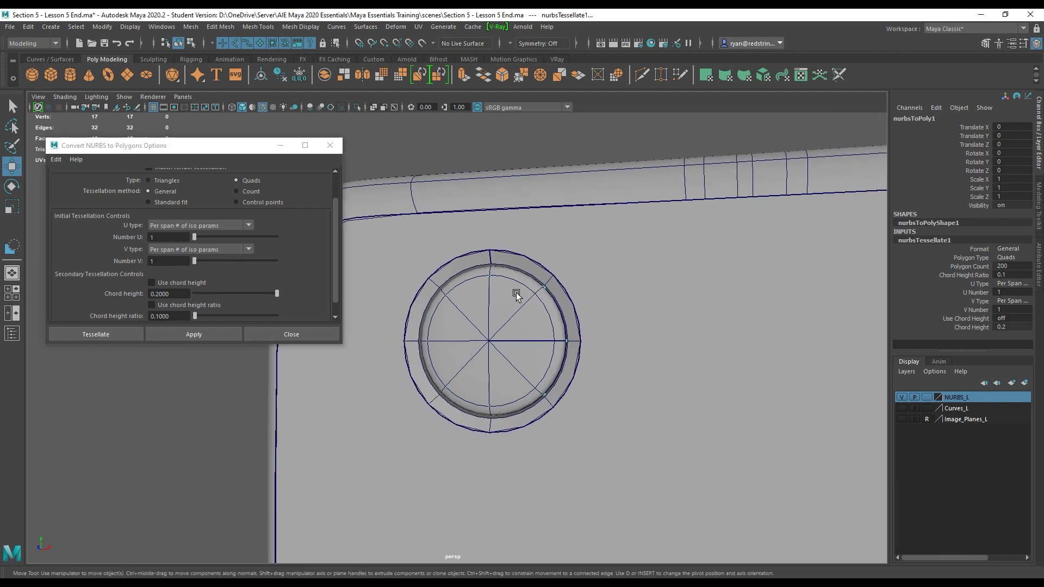
{"action": "left_click_drag", "start_coordinate": [577, 297], "coordinate": [405, 300], "text": "alt"}
{"action": "left_click", "coordinate": [404, 300]}
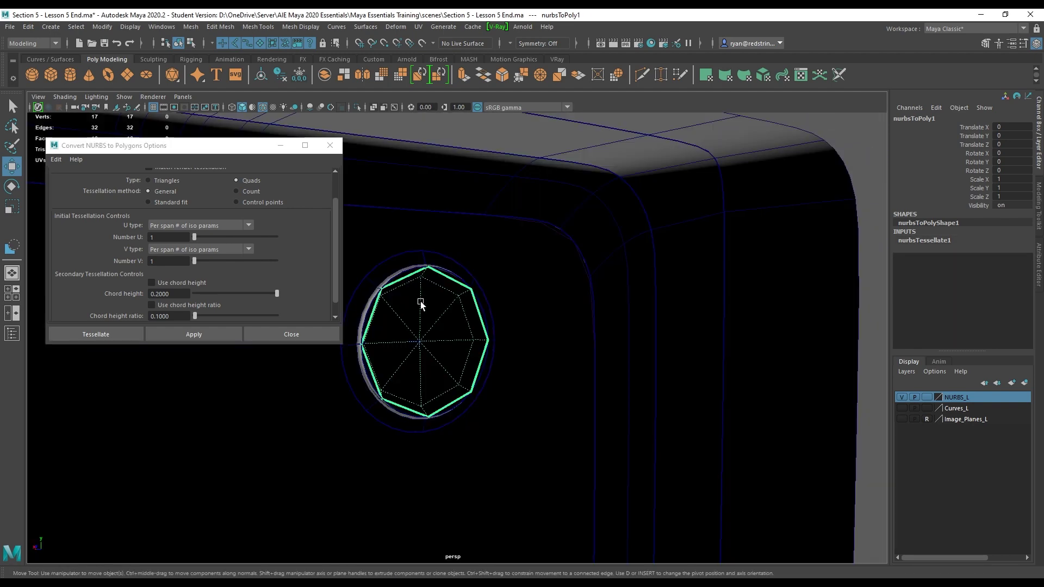
{"action": "left_click_drag", "start_coordinate": [459, 339], "coordinate": [408, 297], "text": "alt"}
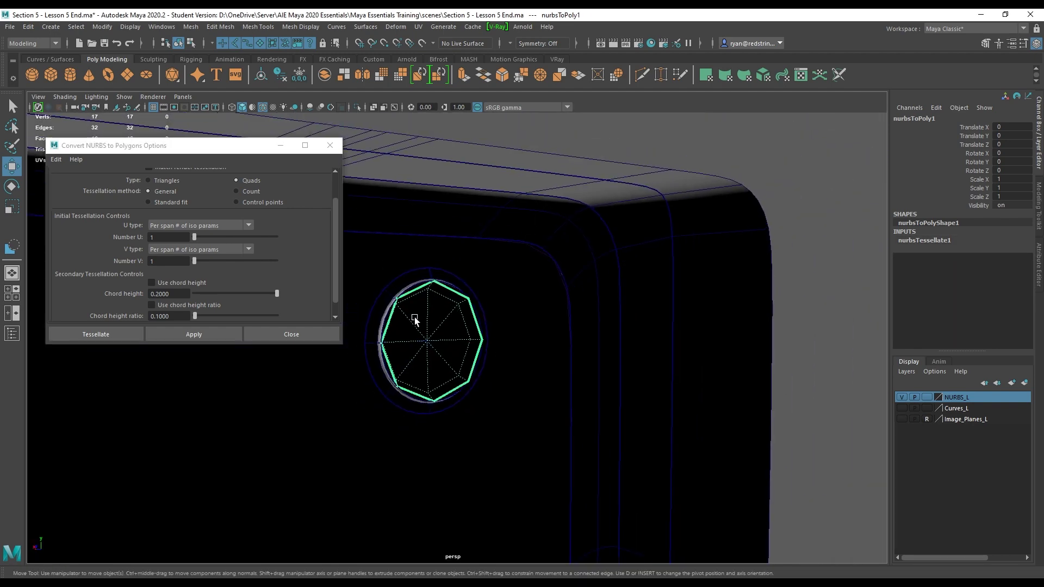
{"action": "left_click", "coordinate": [414, 319]}
{"action": "mouse_move", "coordinate": [387, 264]}
{"action": "left_mouse_down", "text": "alt"}
{"action": "mouse_move", "coordinate": [515, 275]}
{"action": "mouse_move", "coordinate": [449, 348]}
{"action": "mouse_move", "coordinate": [382, 366]}
{"action": "left_mouse_up", "text": "alt"}
{"action": "right_click_drag", "start_coordinate": [383, 366], "coordinate": [471, 347], "text": "alt"}
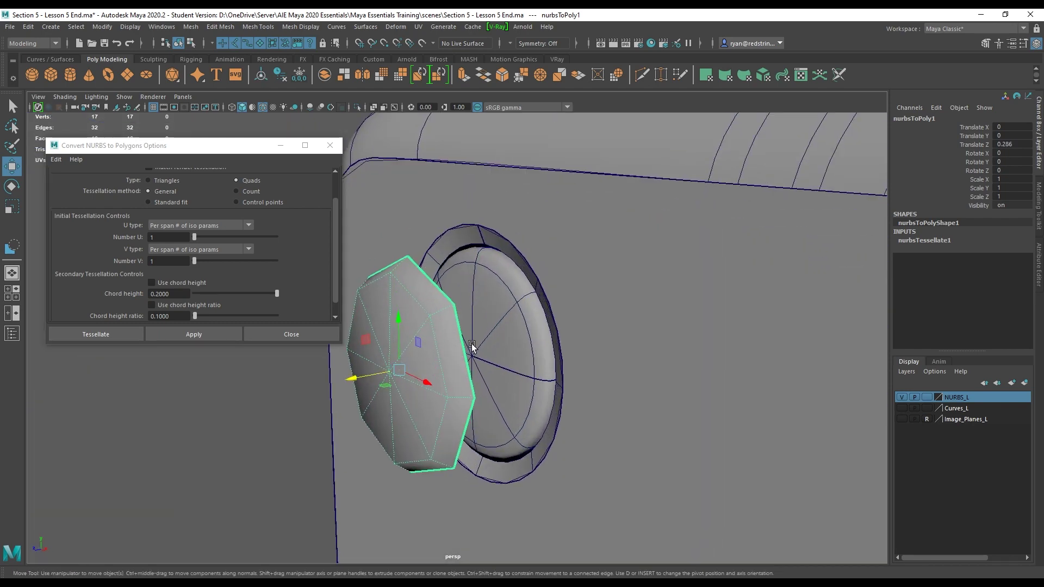
{"action": "left_click_drag", "start_coordinate": [472, 346], "coordinate": [548, 333], "text": "alt"}
Step: Preview the pulled-out polygon button smoothed and remove this trial mesh
{"action": "key", "text": "3"}
{"action": "key", "text": "ctrl+z"}
{"action": "key", "text": "ctrl+z"}
{"action": "key", "text": "ctrl+z"}
{"action": "key", "text": "ctrl+z"}
{"action": "key", "text": "ctrl+z"}
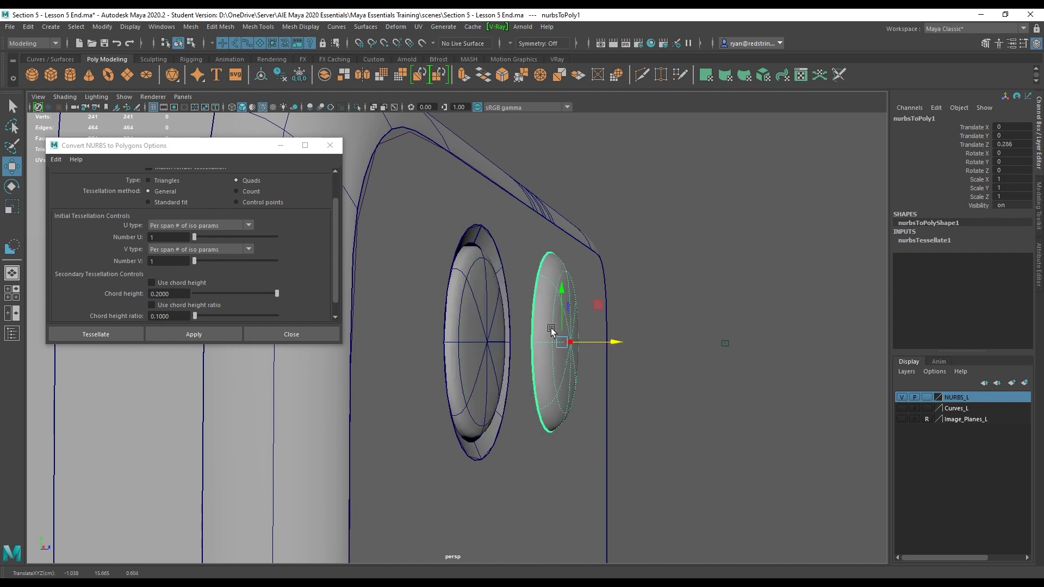
{"action": "key", "text": "Delete"}
Step: Convert the original NURBS button to polygons with Number U set to 5
{"action": "left_click", "coordinate": [488, 305]}
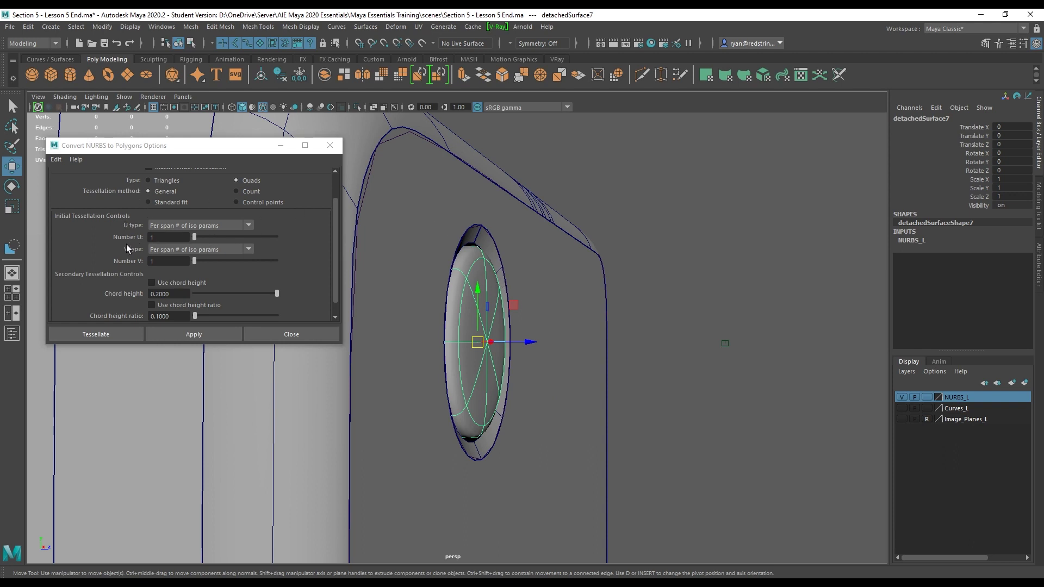
{"action": "left_click_drag", "start_coordinate": [195, 237], "coordinate": [204, 237]}
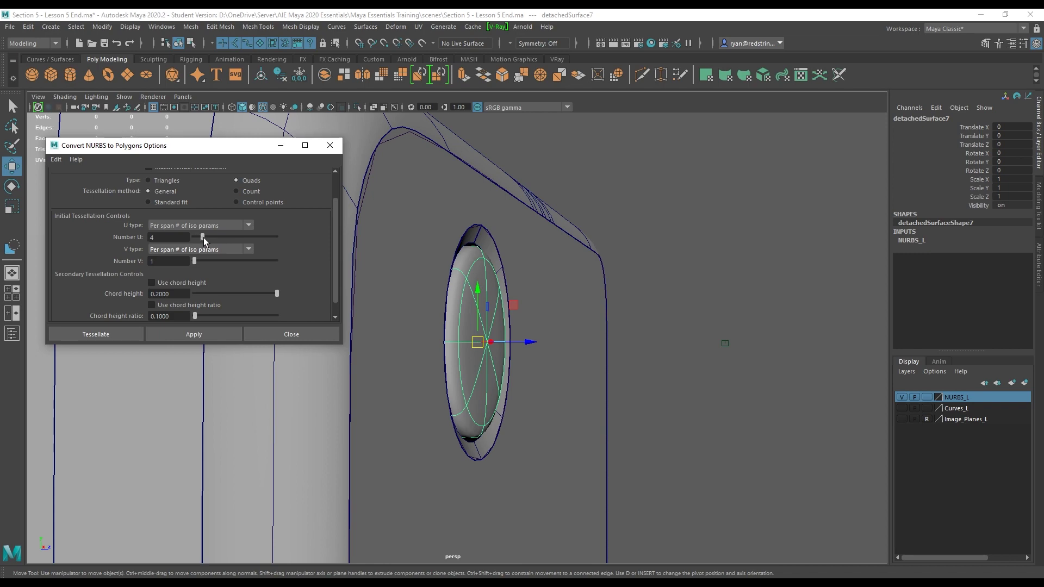
{"action": "left_click", "coordinate": [223, 335]}
{"action": "left_click_drag", "start_coordinate": [544, 348], "coordinate": [501, 323], "text": "alt"}
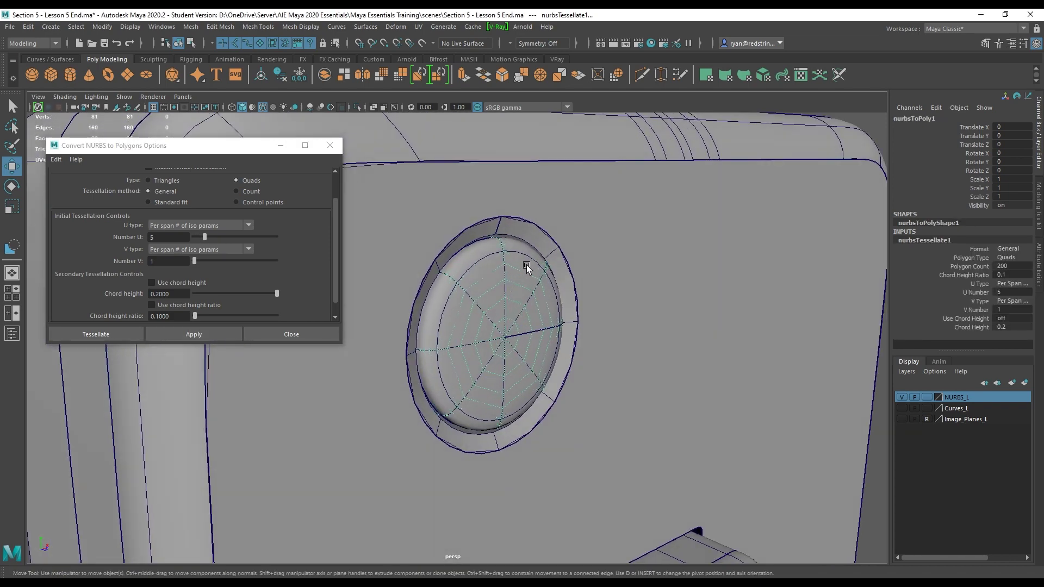
Step: Remove the trial polygon mesh, keeping the original NURBS button selected, and set Number U to 3
{"action": "left_click_drag", "start_coordinate": [514, 280], "coordinate": [518, 253], "text": "alt"}
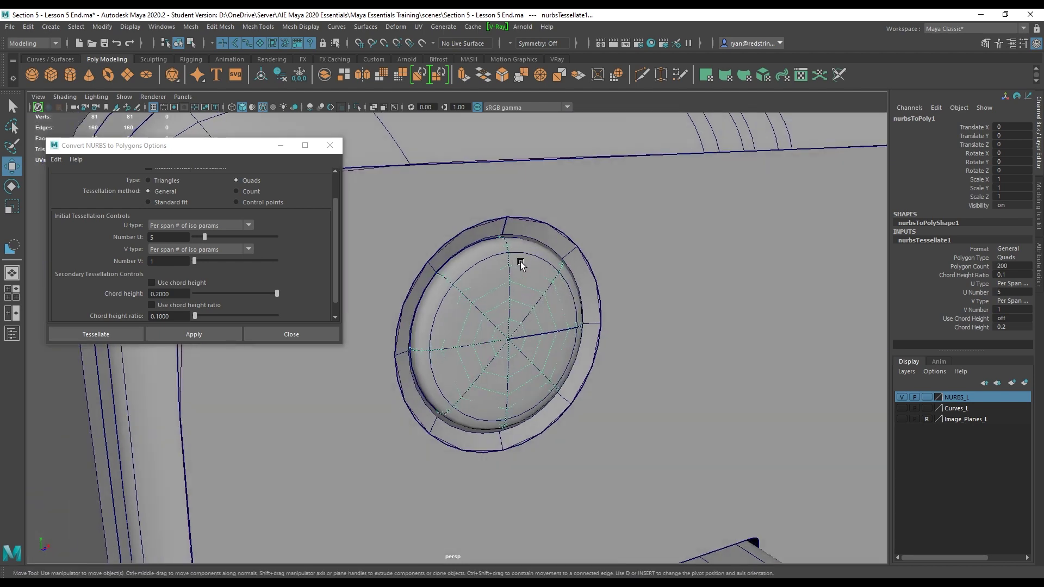
{"action": "left_click", "coordinate": [586, 243]}
{"action": "double_click", "coordinate": [143, 237]}
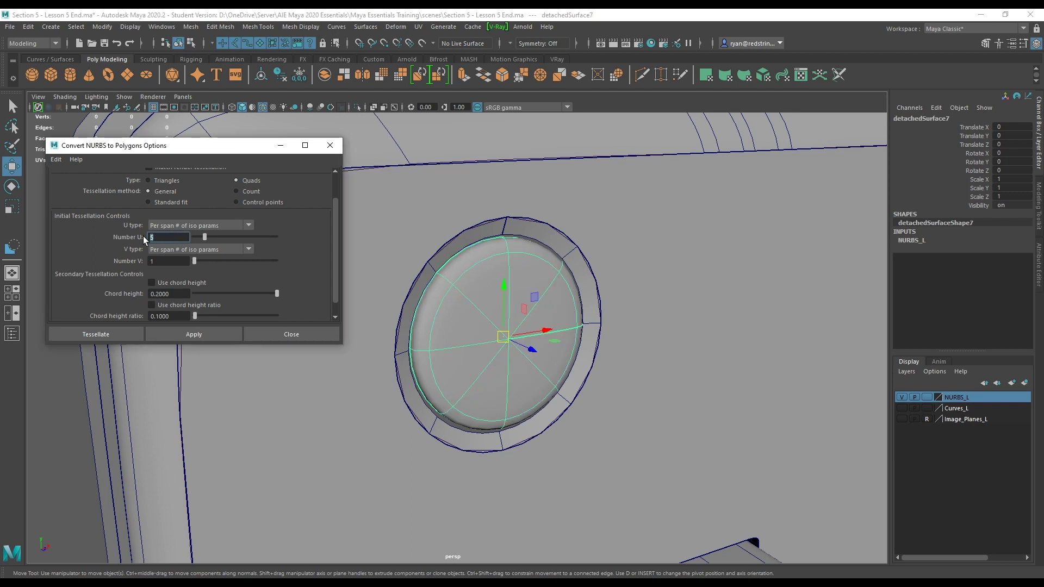
Step: Try converting the round button to polygons with Number V set to 6, and undo the conversion
{"action": "double_click", "coordinate": [166, 261]}
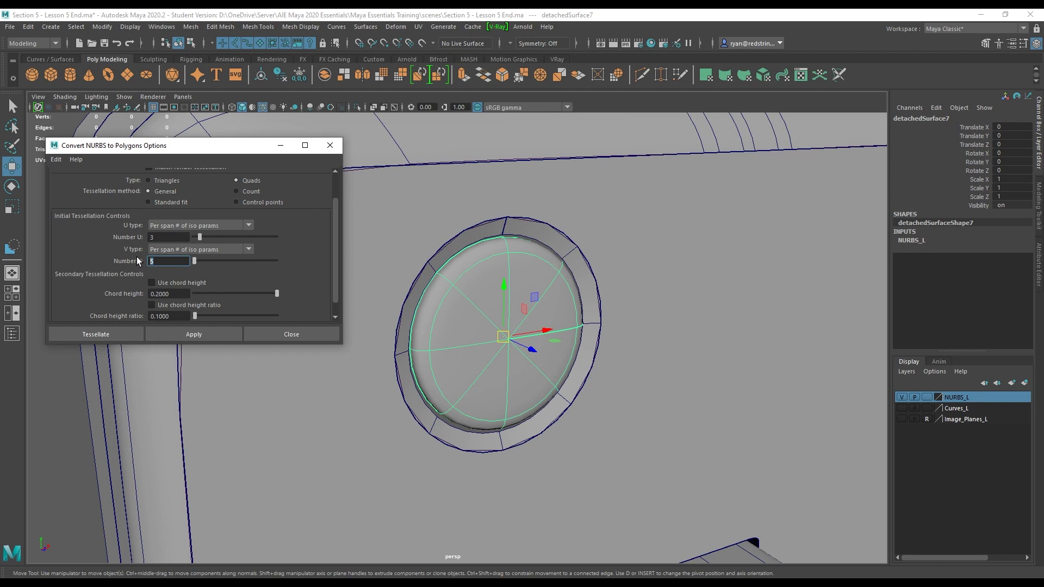
{"action": "type", "text": "6"}
{"action": "left_click", "coordinate": [229, 335]}
{"action": "left_click_drag", "start_coordinate": [496, 318], "coordinate": [473, 329], "text": "alt"}
{"action": "left_click", "coordinate": [474, 332]}
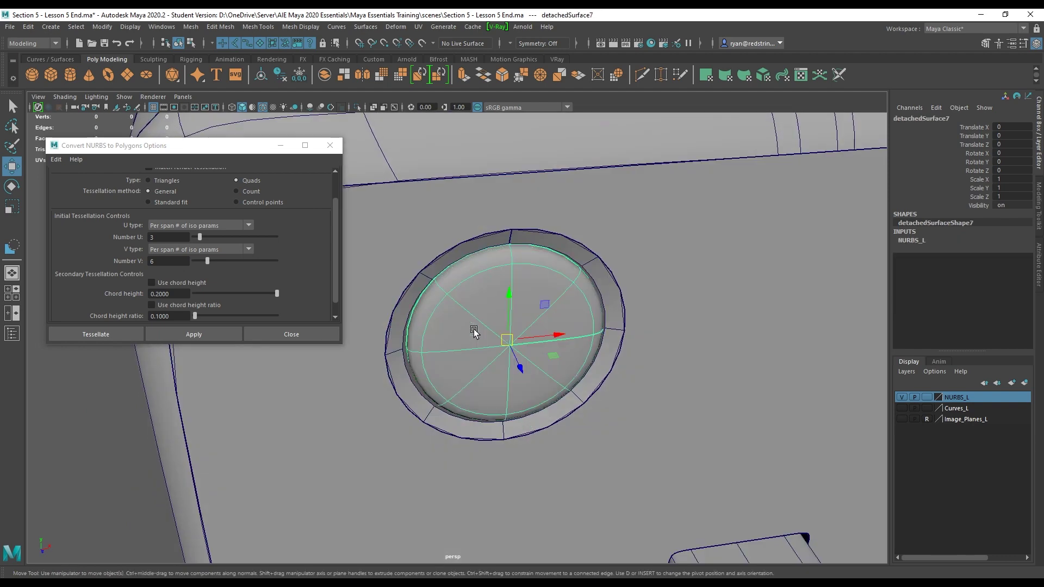
Step: Convert the round NURBS button to polygons with Number V set to 2 and check the new mesh
{"action": "double_click", "coordinate": [168, 261]}
{"action": "type", "text": "2"}
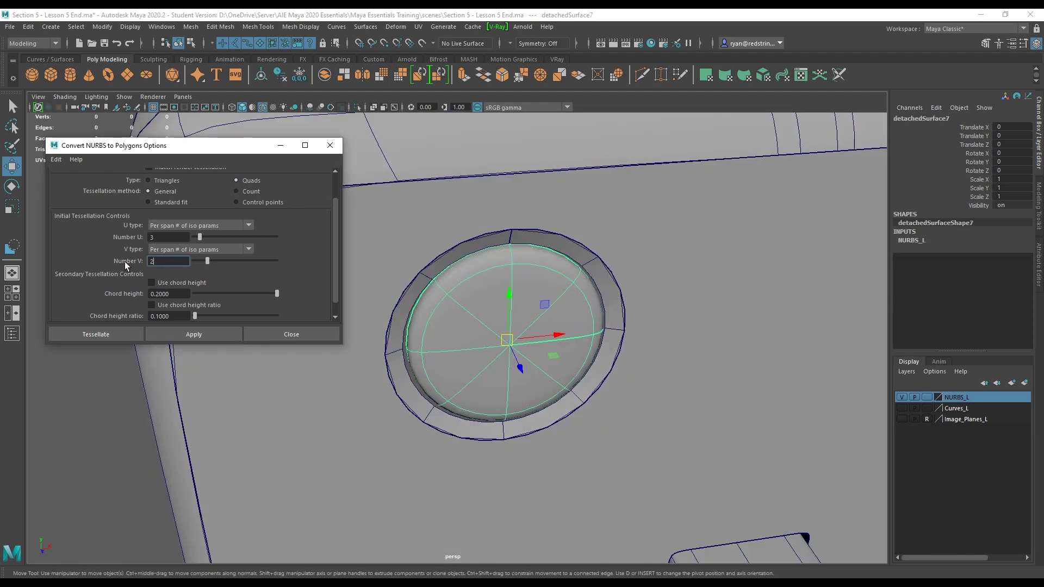
{"action": "left_click", "coordinate": [204, 334]}
{"action": "left_click_drag", "start_coordinate": [427, 294], "coordinate": [662, 442], "text": "alt"}
{"action": "key", "text": "w"}
{"action": "right_click_drag", "start_coordinate": [427, 283], "coordinate": [426, 305], "text": "alt"}
{"action": "left_click_drag", "start_coordinate": [426, 305], "coordinate": [577, 278], "text": "alt"}
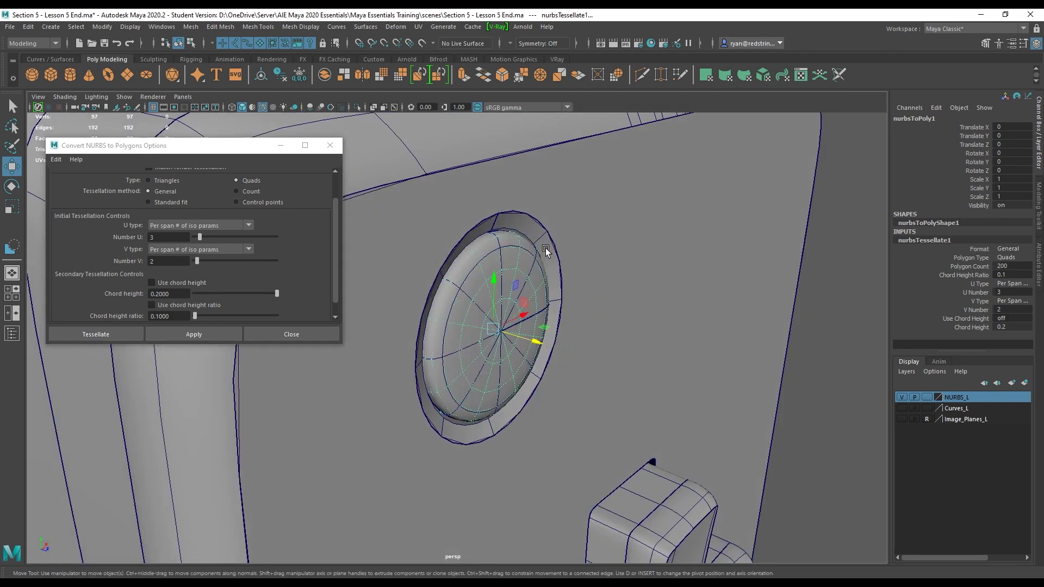
Step: Convert the lofted ring around the round button to polygons with the same tessellation settings
{"action": "left_click", "coordinate": [545, 250]}
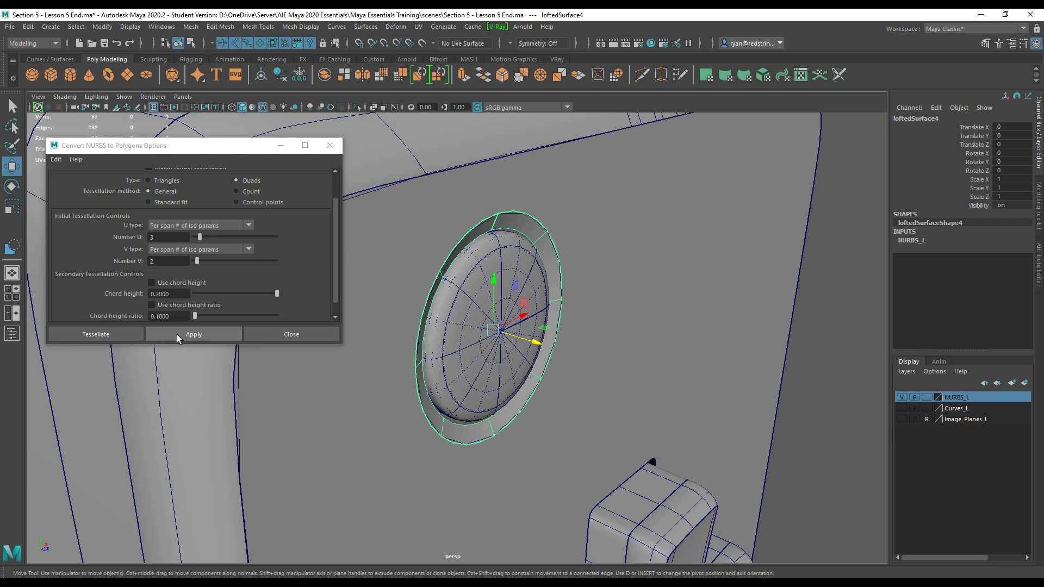
{"action": "left_click", "coordinate": [214, 332]}
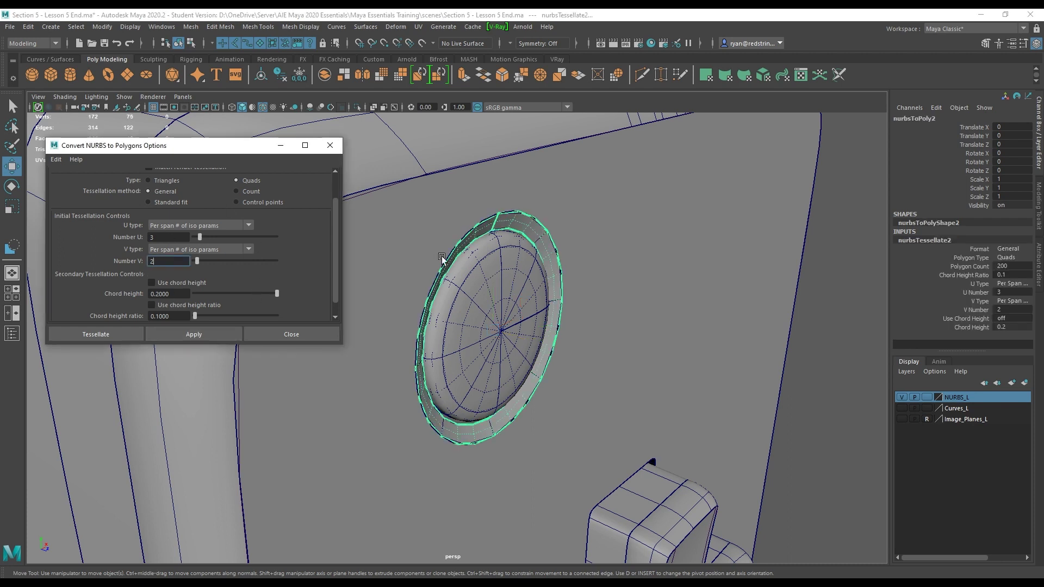
{"action": "left_click_drag", "start_coordinate": [353, 206], "coordinate": [392, 252], "text": "alt"}
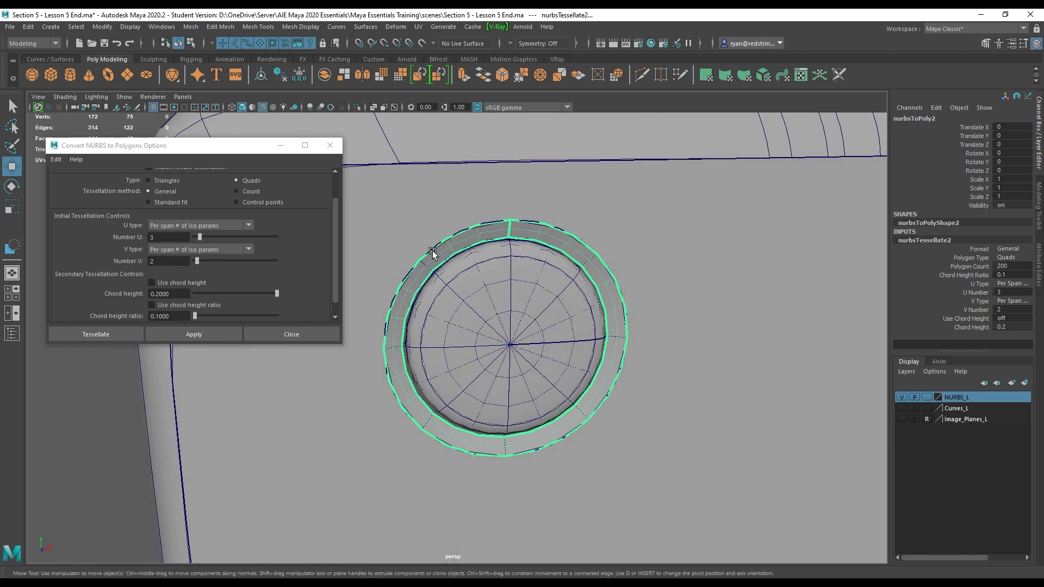
{"action": "right_click_drag", "start_coordinate": [428, 229], "coordinate": [655, 396], "text": "alt"}
{"action": "middle_click_drag", "start_coordinate": [655, 396], "coordinate": [655, 522], "text": "alt"}
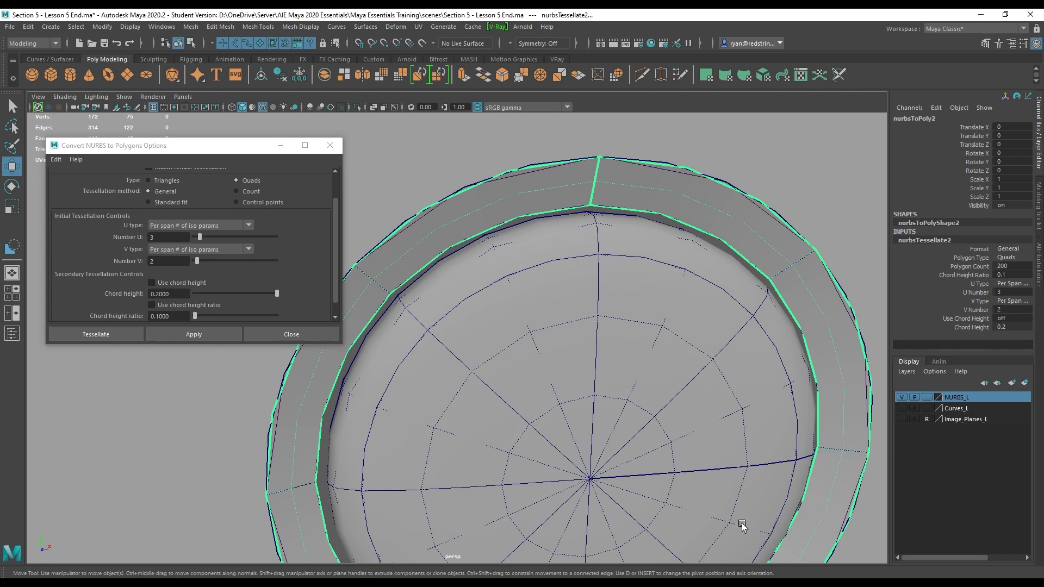
{"action": "right_click_drag", "start_coordinate": [742, 526], "coordinate": [304, 201], "text": "alt"}
{"action": "middle_click_drag", "start_coordinate": [581, 452], "coordinate": [579, 384], "text": "alt"}
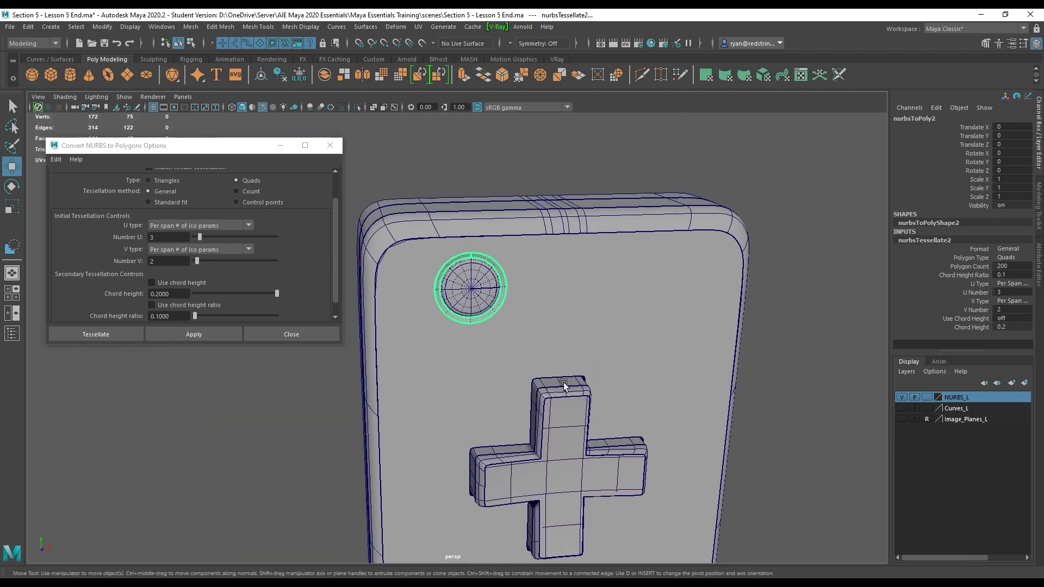
Step: Select the controller's trimmed planar front face and look over its button openings
{"action": "mouse_move", "coordinate": [483, 309]}
{"action": "left_mouse_down", "text": "alt"}
{"action": "mouse_move", "coordinate": [538, 326]}
{"action": "mouse_move", "coordinate": [494, 317]}
{"action": "left_mouse_up", "text": "alt"}
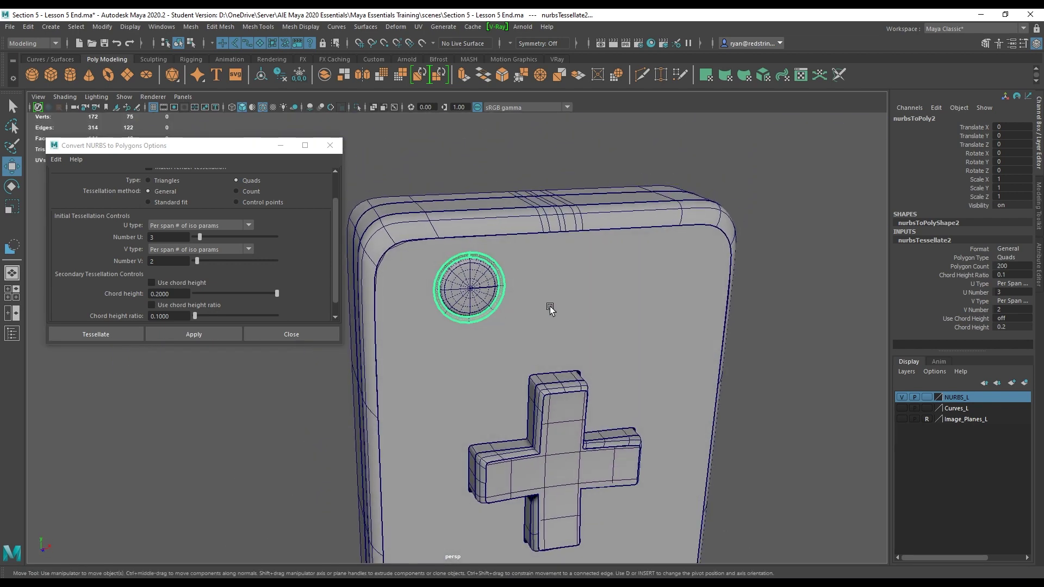
{"action": "left_click", "coordinate": [551, 306]}
{"action": "right_click_drag", "start_coordinate": [653, 480], "coordinate": [443, 340], "text": "alt"}
{"action": "middle_click_drag", "start_coordinate": [498, 467], "coordinate": [498, 234], "text": "alt"}
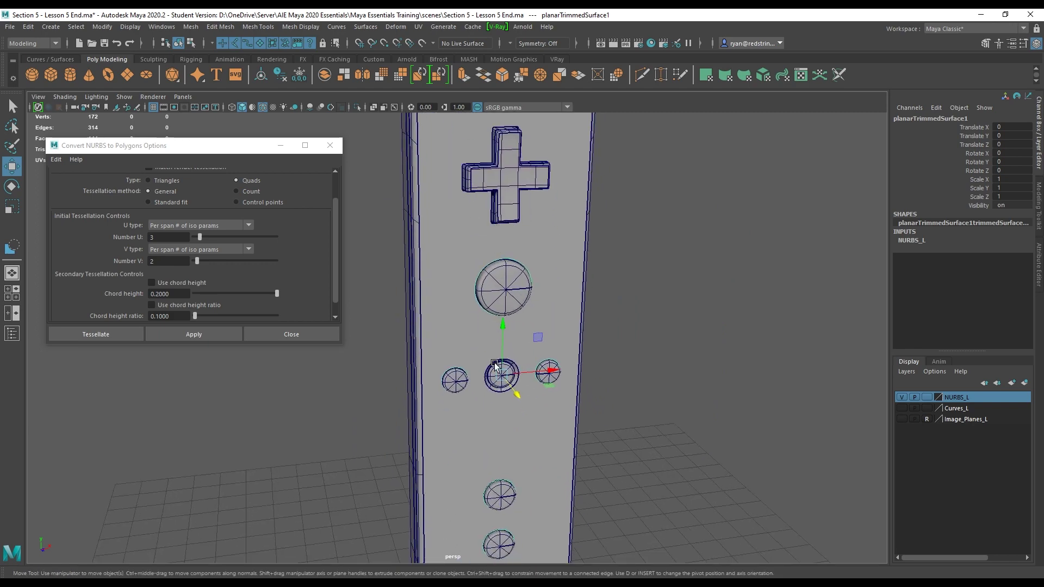
{"action": "middle_click_drag", "start_coordinate": [496, 408], "coordinate": [493, 213], "text": "alt"}
{"action": "middle_click_drag", "start_coordinate": [493, 216], "coordinate": [492, 466], "text": "alt"}
{"action": "middle_click_drag", "start_coordinate": [550, 176], "coordinate": [516, 294], "text": "alt"}
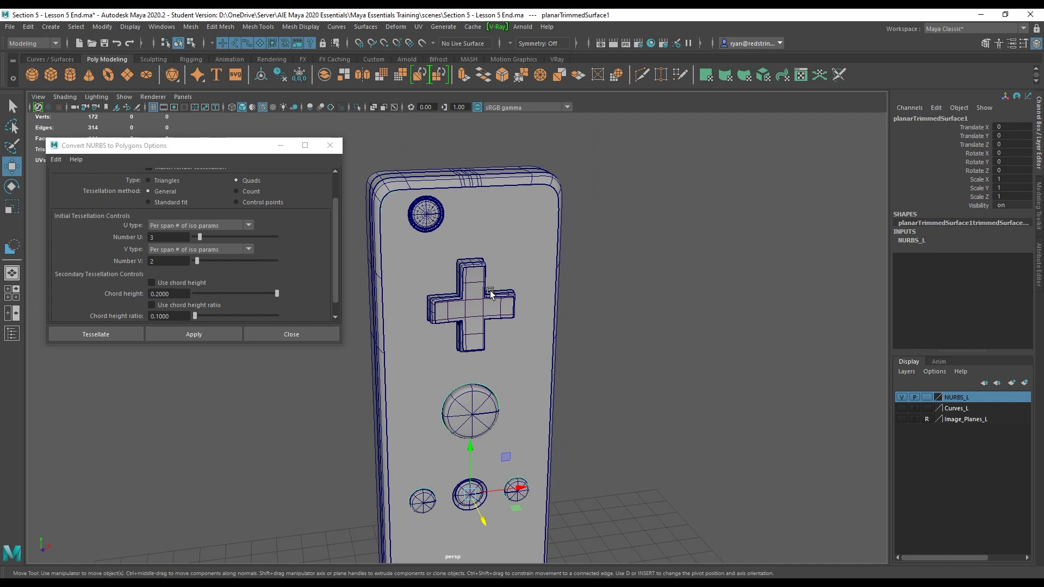
Step: Try converting the front face with the General method's current settings, inspect the mesh around the cross pad, and undo it
{"action": "left_click", "coordinate": [185, 335]}
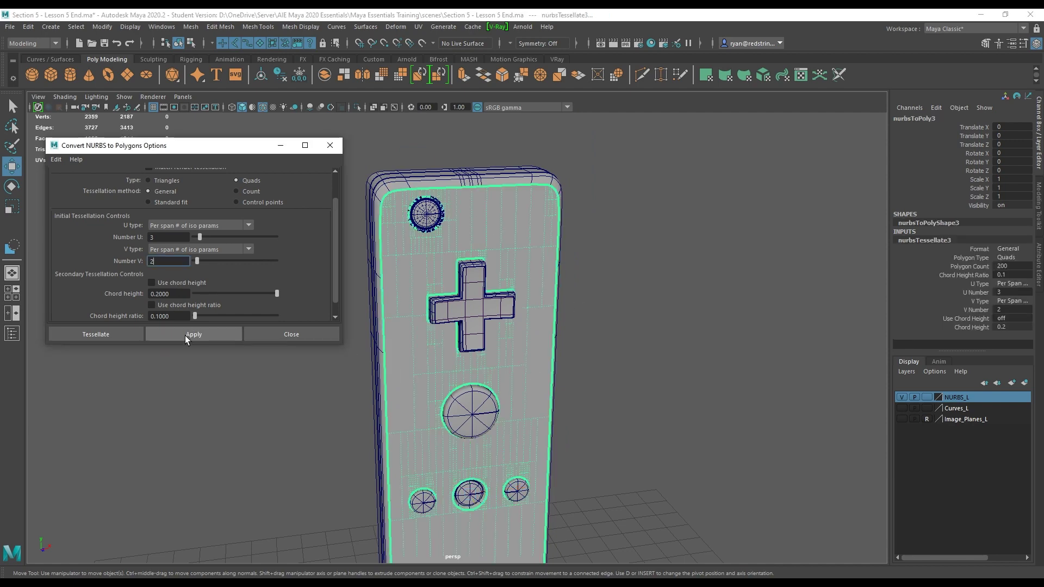
{"action": "left_click_drag", "start_coordinate": [532, 399], "coordinate": [518, 394], "text": "alt"}
{"action": "right_click_drag", "start_coordinate": [519, 394], "coordinate": [725, 443], "text": "alt"}
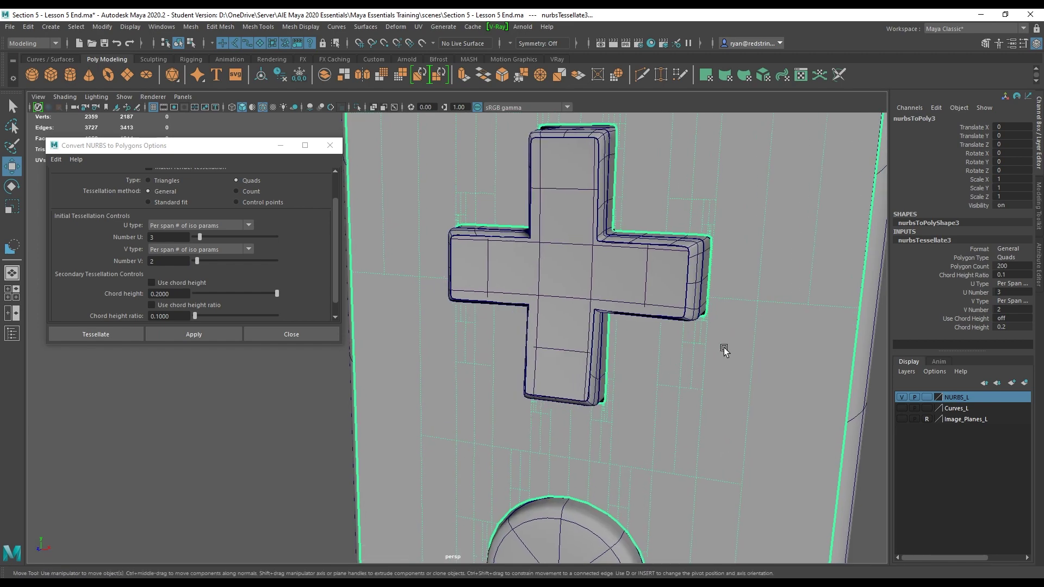
{"action": "middle_click_drag", "start_coordinate": [704, 344], "coordinate": [605, 457], "text": "alt"}
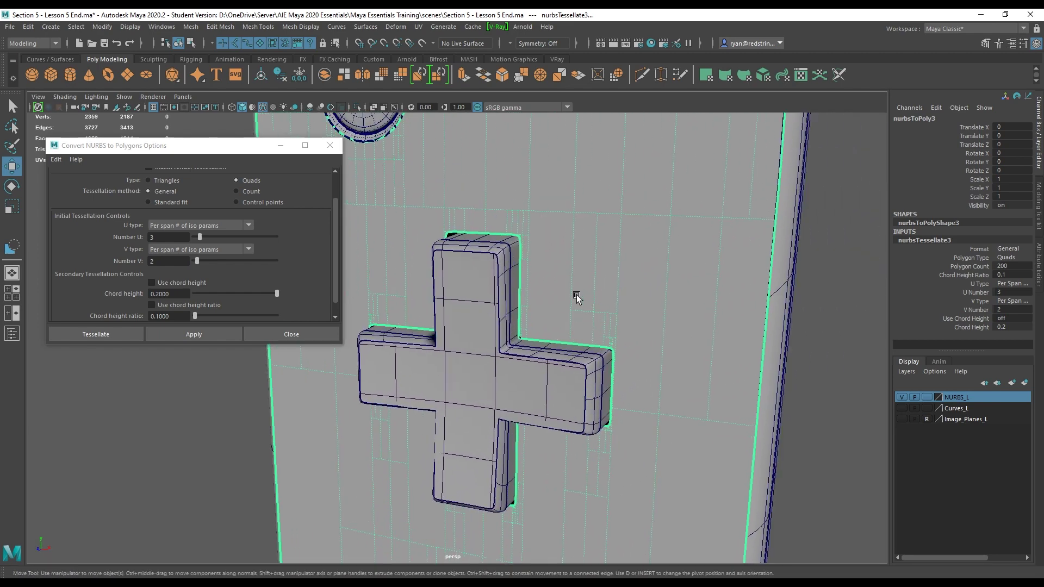
{"action": "middle_click_drag", "start_coordinate": [407, 192], "coordinate": [531, 375], "text": "alt"}
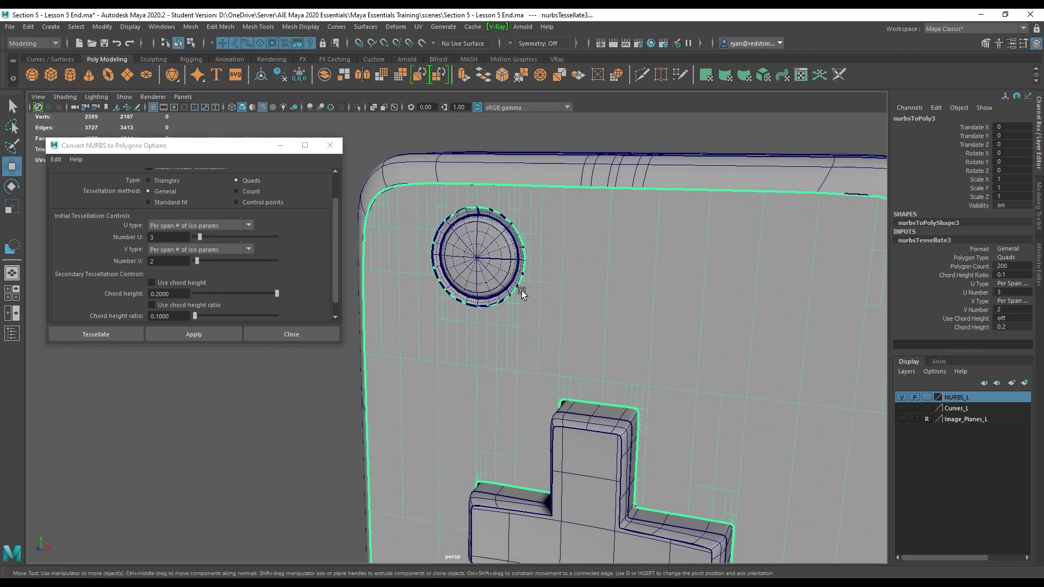
{"action": "left_click_drag", "start_coordinate": [407, 287], "coordinate": [432, 280], "text": "alt"}
{"action": "key", "text": "ctrl+z"}
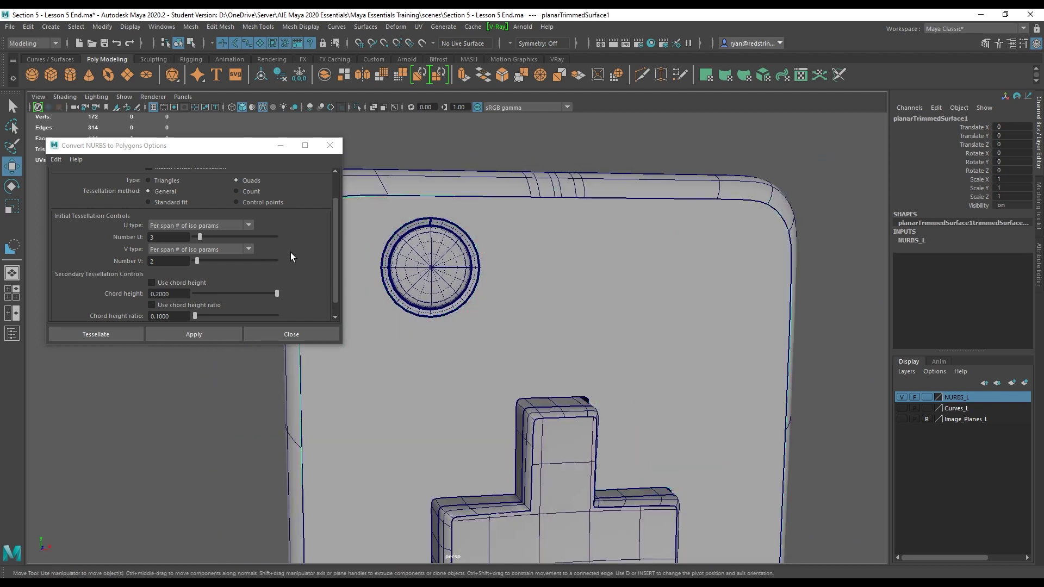
Step: Set the tessellation method to Count
{"action": "scroll", "coordinate": [162, 231], "scroll_direction": "up", "scroll_amount": 2}
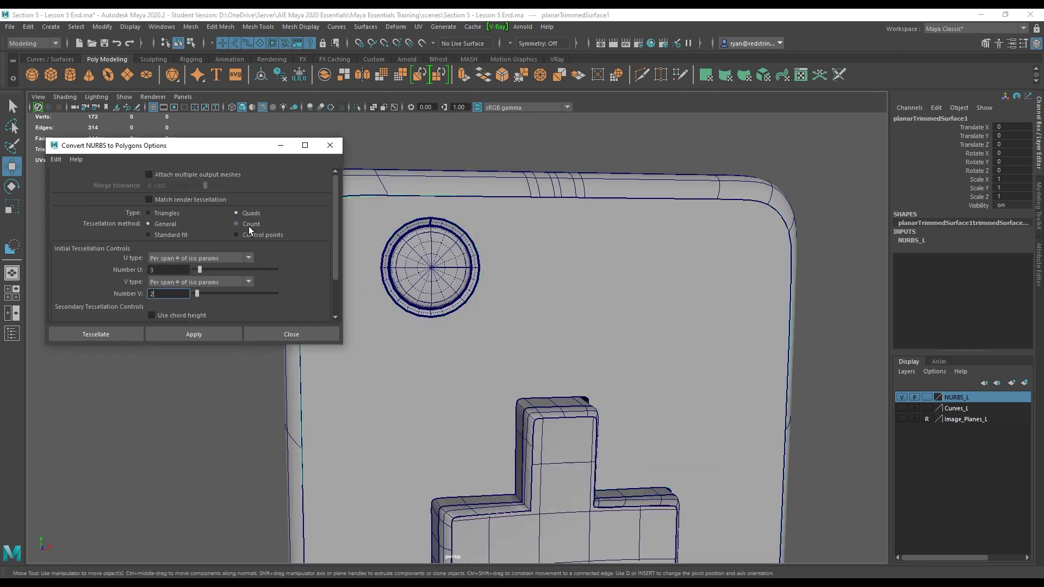
{"action": "left_click", "coordinate": [249, 227]}
Step: Try converting the front face to polygons with Count set to 100, and undo the conversion
{"action": "double_click", "coordinate": [152, 249]}
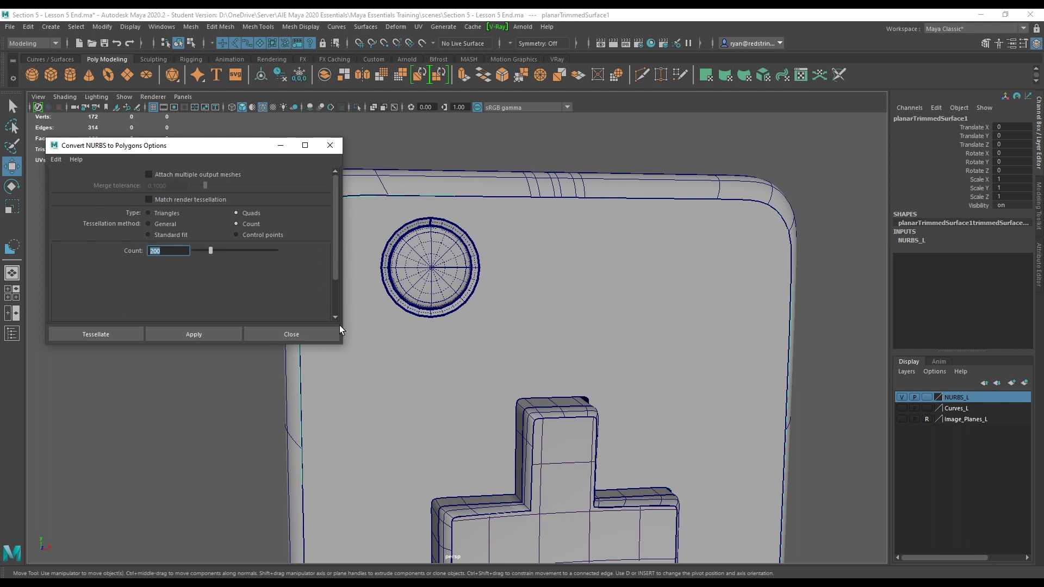
{"action": "type", "text": "100"}
{"action": "left_click", "coordinate": [209, 335]}
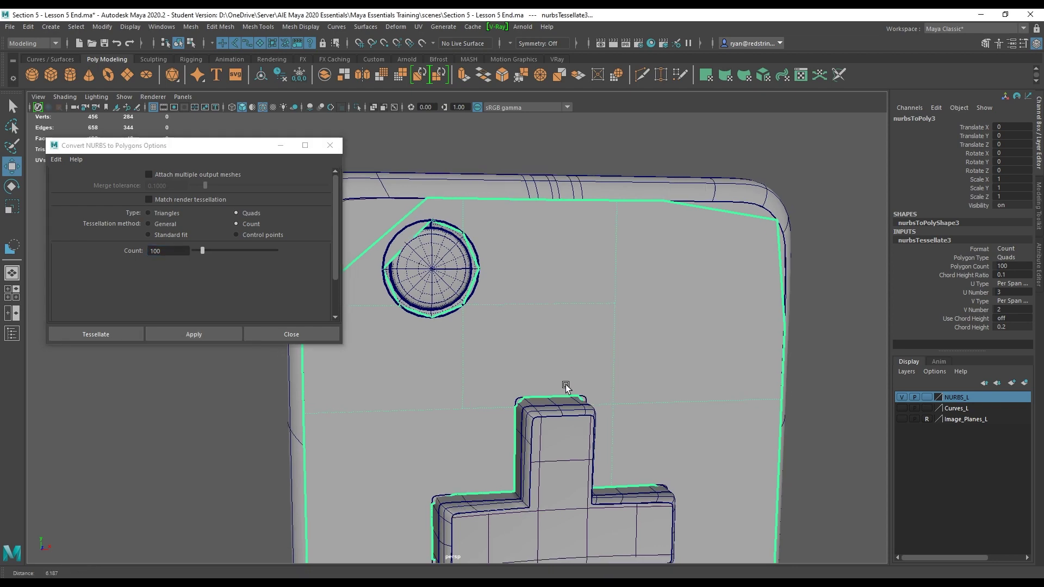
{"action": "right_click_drag", "start_coordinate": [566, 387], "coordinate": [495, 400], "text": "alt"}
{"action": "mouse_move", "coordinate": [495, 495]}
{"action": "middle_mouse_down", "text": "alt"}
{"action": "mouse_move", "coordinate": [492, 266]}
{"action": "mouse_move", "coordinate": [499, 485]}
{"action": "middle_mouse_up", "text": "alt"}
{"action": "key", "text": "ctrl+z"}
Step: Try converting the front face to polygons with Count set to 500
{"action": "left_click_drag", "start_coordinate": [177, 250], "coordinate": [128, 243]}
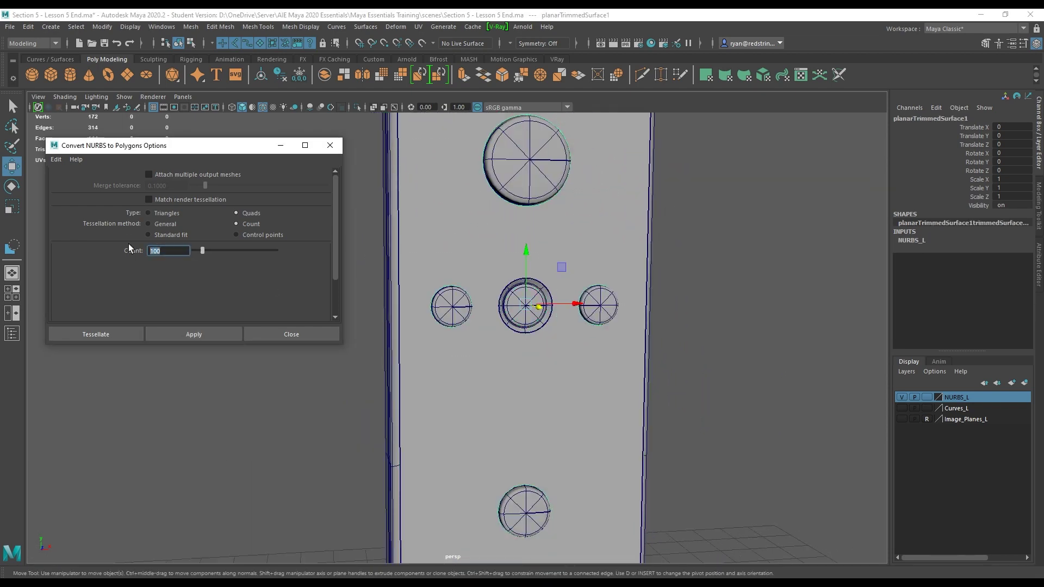
{"action": "type", "text": "500"}
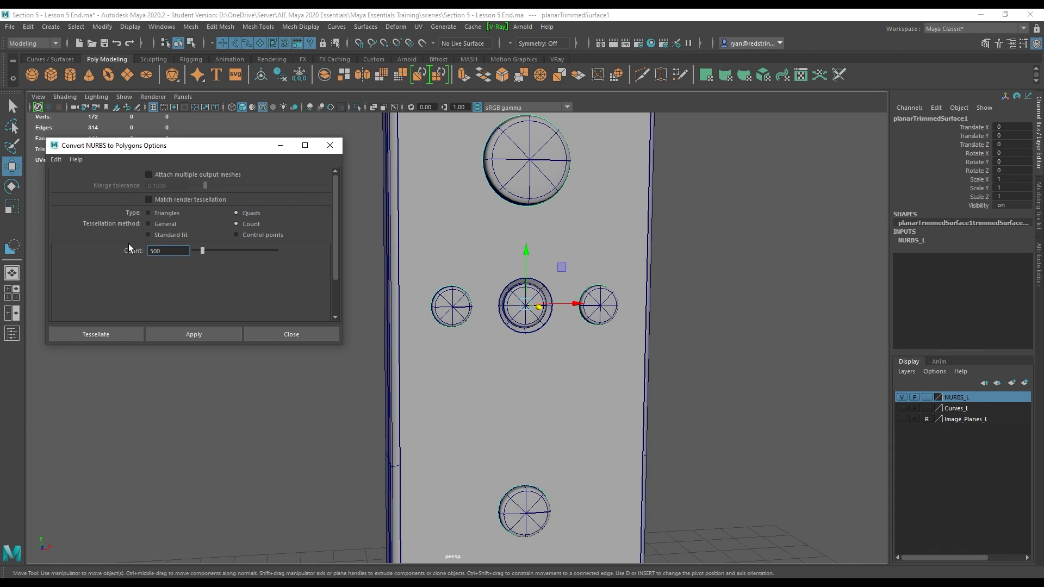
{"action": "left_click", "coordinate": [223, 334]}
{"action": "middle_click_drag", "start_coordinate": [533, 199], "coordinate": [506, 434], "text": "alt"}
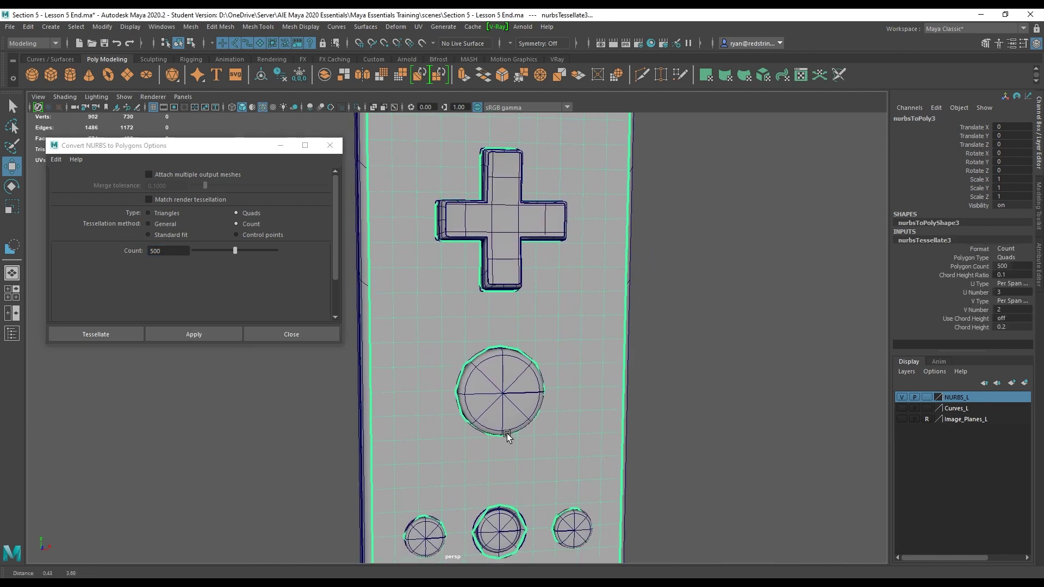
{"action": "middle_click_drag", "start_coordinate": [477, 163], "coordinate": [481, 302], "text": "alt"}
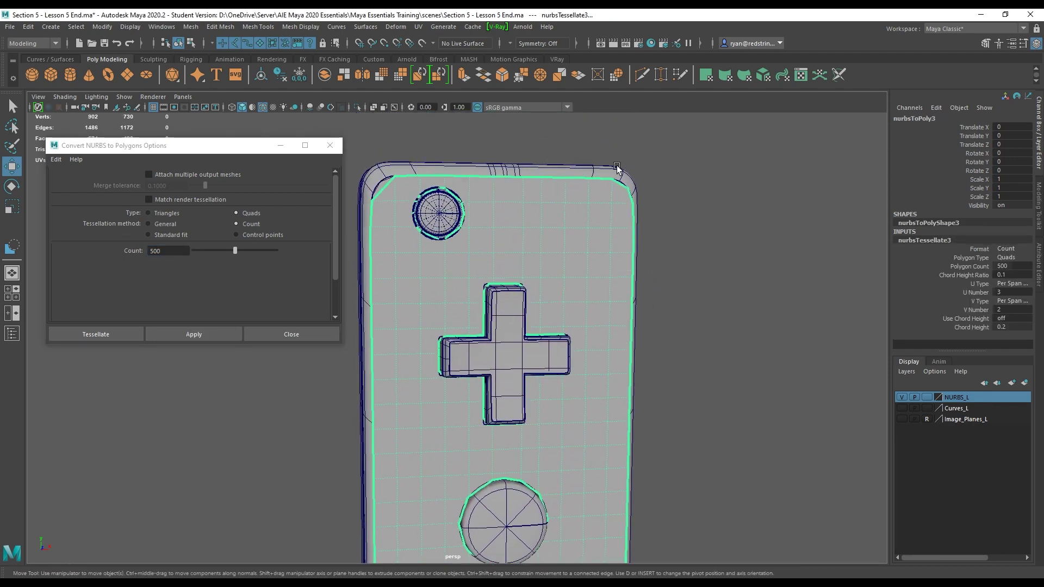
Step: Inspect the 500-count mesh along the whole front face and undo its conversion
{"action": "left_click_drag", "start_coordinate": [571, 239], "coordinate": [598, 252], "text": "alt"}
{"action": "middle_click_drag", "start_coordinate": [506, 490], "coordinate": [509, 211], "text": "alt"}
{"action": "middle_click_drag", "start_coordinate": [502, 356], "coordinate": [530, 142], "text": "alt"}
{"action": "left_click_drag", "start_coordinate": [516, 363], "coordinate": [494, 354], "text": "alt"}
{"action": "middle_click_drag", "start_coordinate": [492, 234], "coordinate": [496, 454], "text": "alt"}
{"action": "middle_click_drag", "start_coordinate": [502, 253], "coordinate": [506, 410], "text": "alt"}
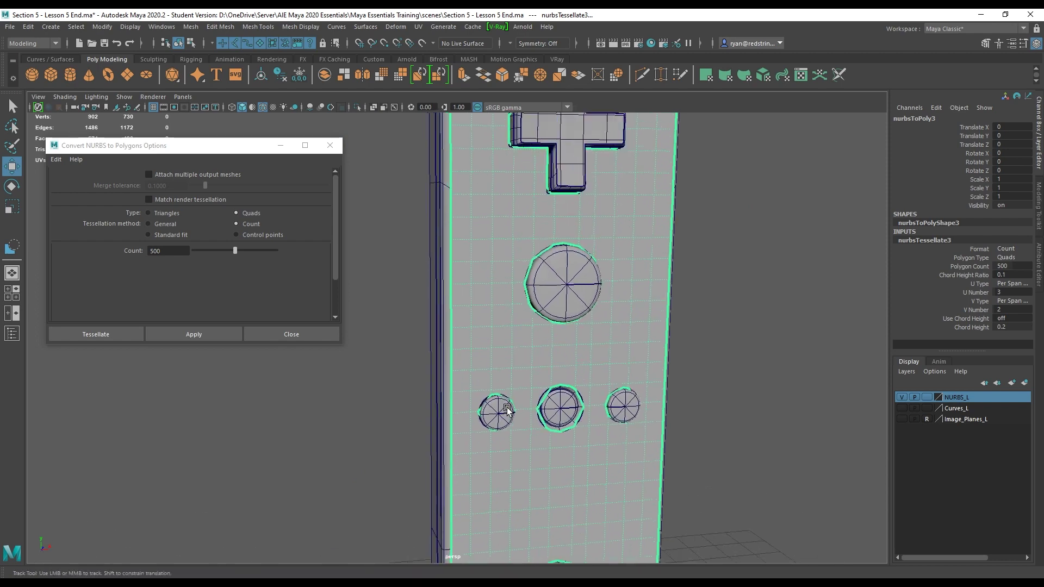
{"action": "middle_click_drag", "start_coordinate": [509, 187], "coordinate": [539, 379], "text": "alt"}
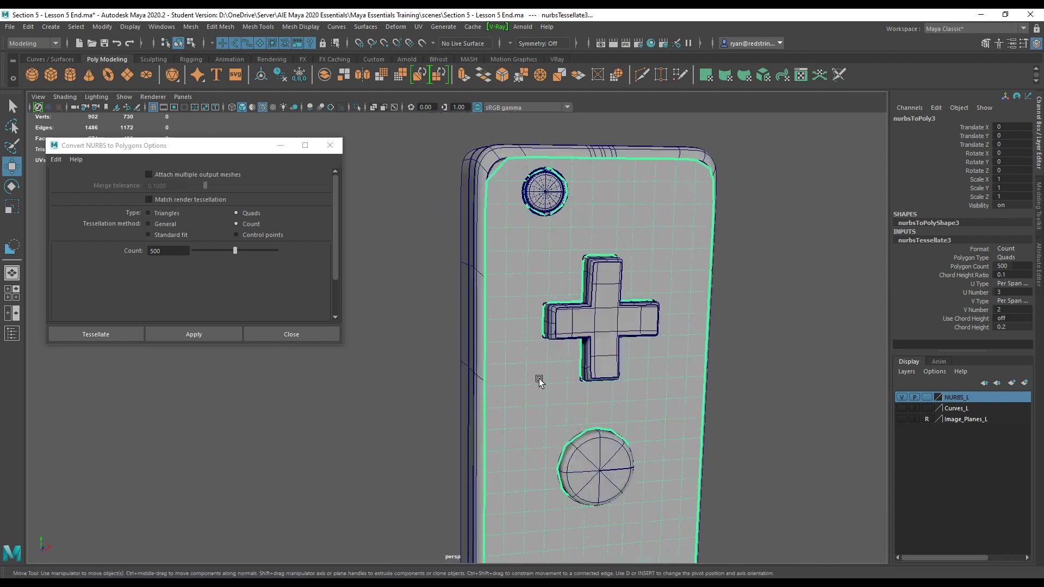
{"action": "left_click", "coordinate": [537, 227]}
Step: Try converting the front face to polygons with Count set to 502, and undo the conversion
{"action": "left_click_drag", "start_coordinate": [175, 251], "coordinate": [132, 247]}
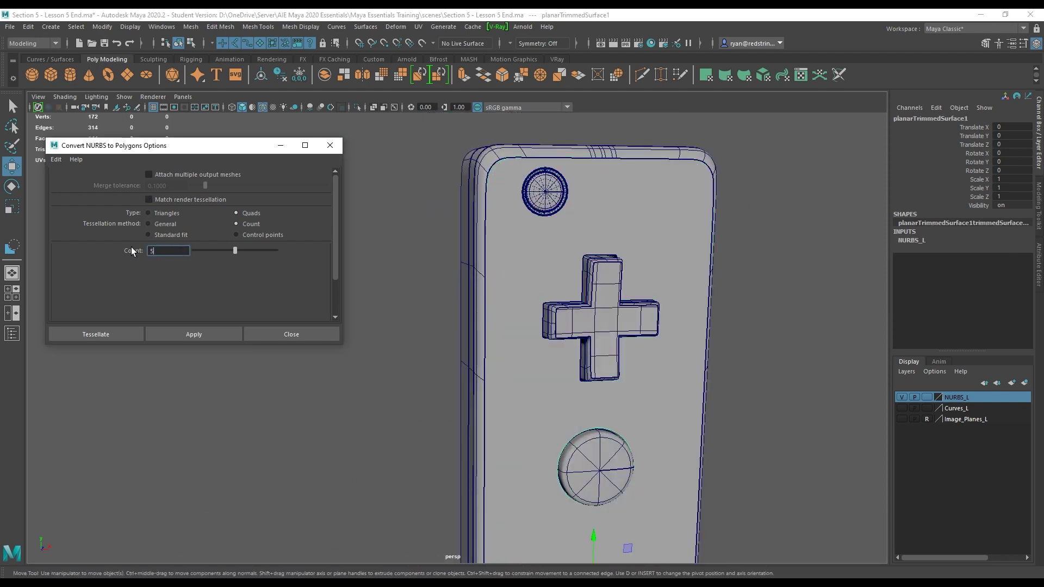
{"action": "left_click", "coordinate": [227, 336]}
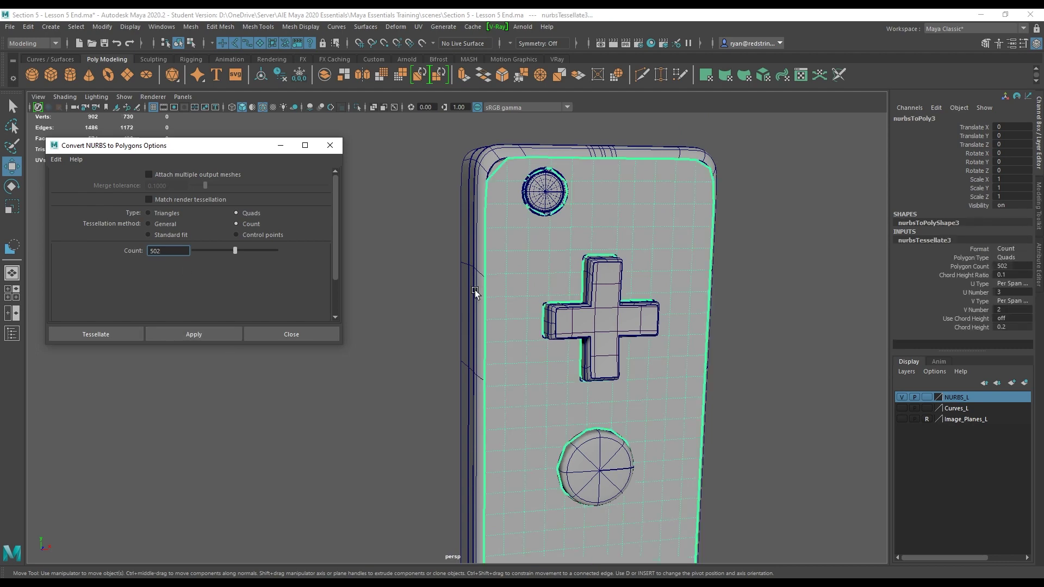
{"action": "middle_click_drag", "start_coordinate": [582, 384], "coordinate": [501, 224], "text": "alt"}
{"action": "middle_click_drag", "start_coordinate": [510, 387], "coordinate": [512, 251], "text": "alt"}
{"action": "key", "text": "ctrl+z"}
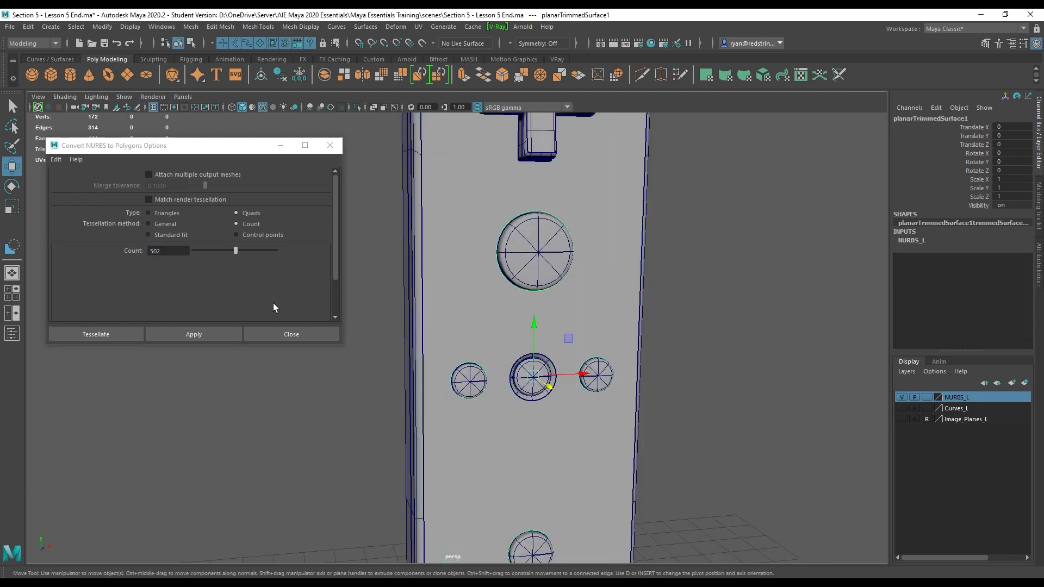
Step: Convert the front face to polygons with Count set to 300 and check the mesh around all the openings
{"action": "double_click", "coordinate": [151, 249]}
{"action": "type", "text": "300"}
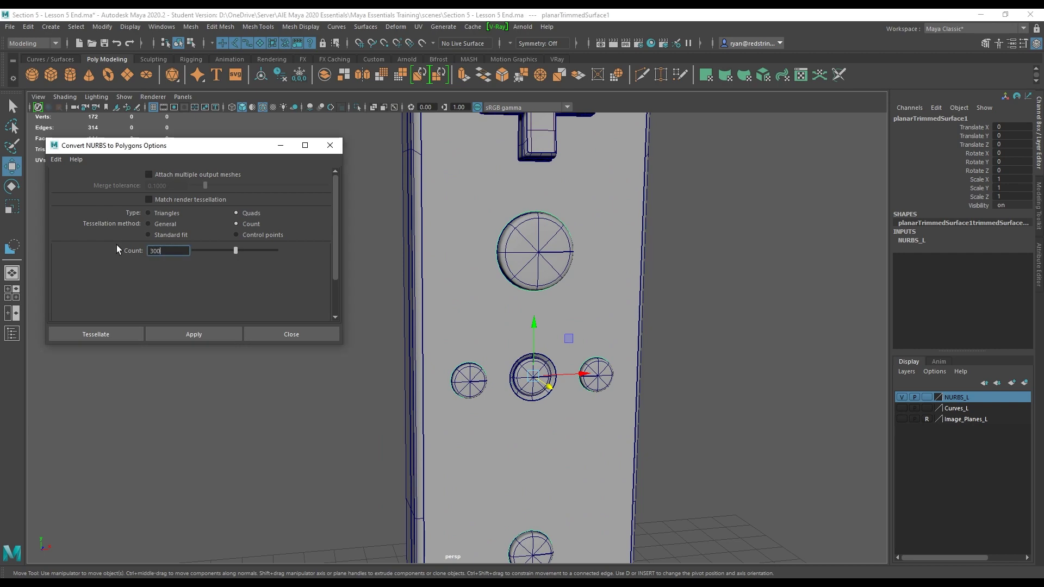
{"action": "left_click", "coordinate": [226, 332]}
{"action": "middle_click_drag", "start_coordinate": [582, 198], "coordinate": [590, 268], "text": "alt"}
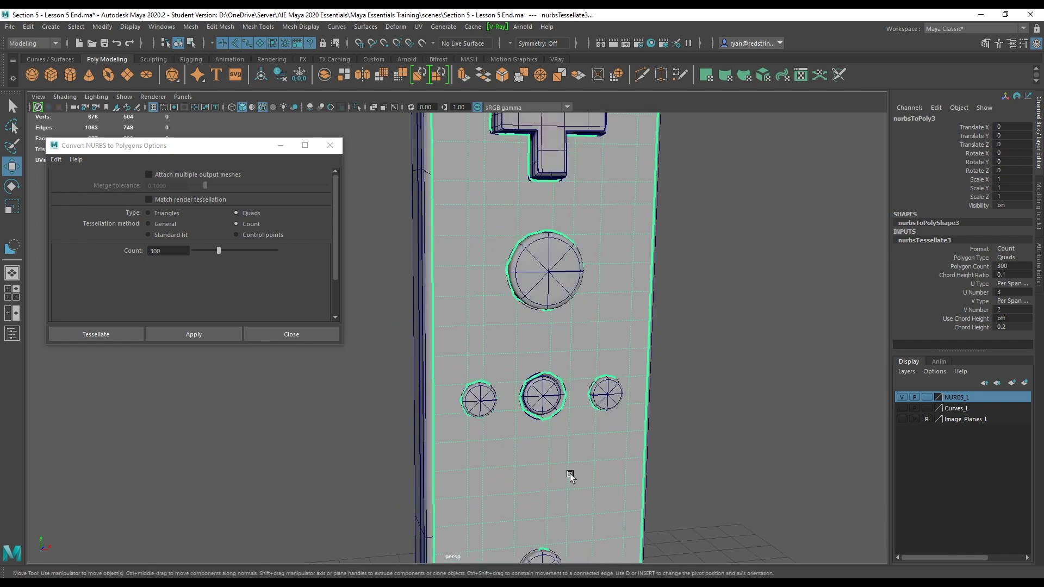
{"action": "middle_click_drag", "start_coordinate": [569, 474], "coordinate": [568, 298], "text": "alt"}
{"action": "middle_click_drag", "start_coordinate": [575, 498], "coordinate": [579, 380], "text": "alt"}
{"action": "right_click_drag", "start_coordinate": [607, 445], "coordinate": [524, 325], "text": "alt"}
{"action": "left_click_drag", "start_coordinate": [524, 326], "coordinate": [506, 312], "text": "alt"}
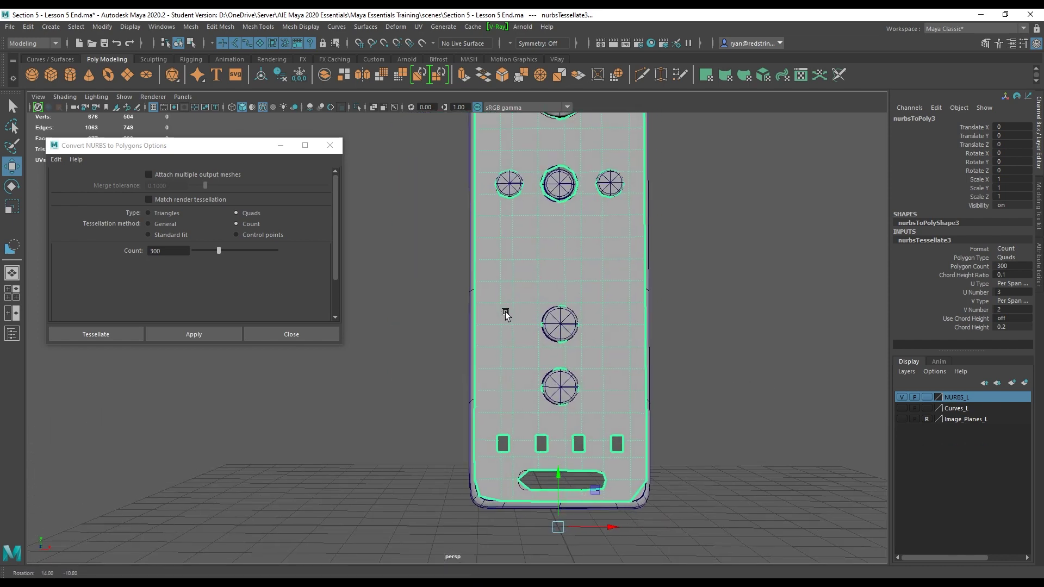
{"action": "middle_click_drag", "start_coordinate": [559, 282], "coordinate": [559, 529], "text": "alt"}
{"action": "middle_click_drag", "start_coordinate": [572, 321], "coordinate": [560, 250], "text": "alt"}
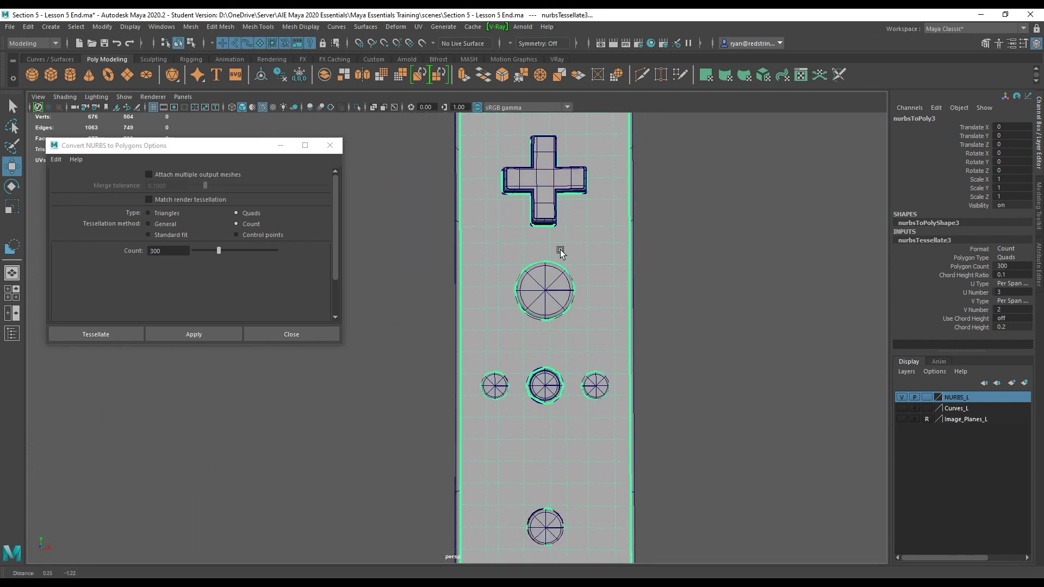
Step: Undo the front face's 300-count conversion and try converting it to polygons with Count set to 350
{"action": "left_click", "coordinate": [560, 250]}
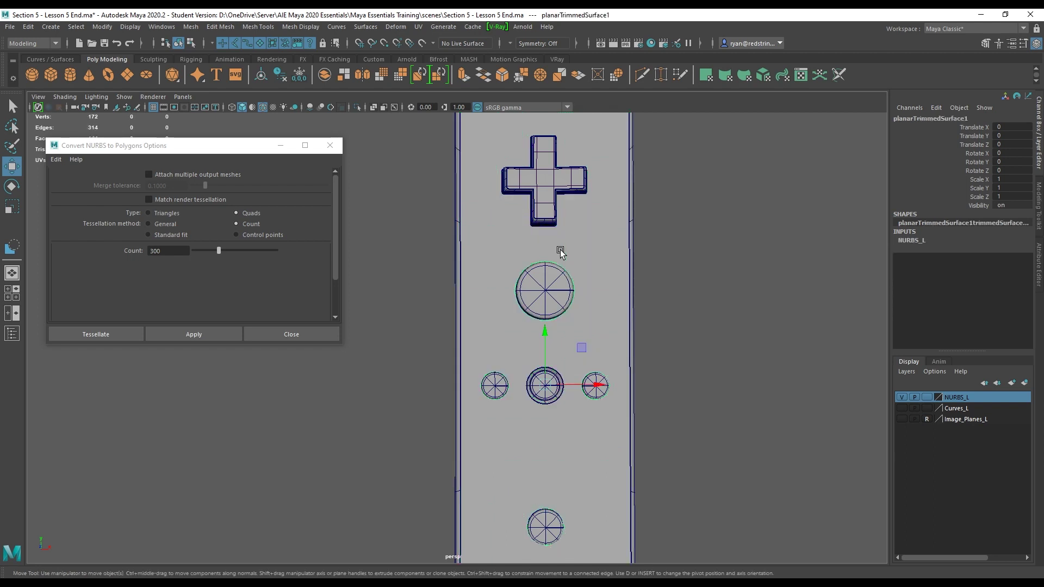
{"action": "left_click_drag", "start_coordinate": [173, 251], "coordinate": [128, 250]}
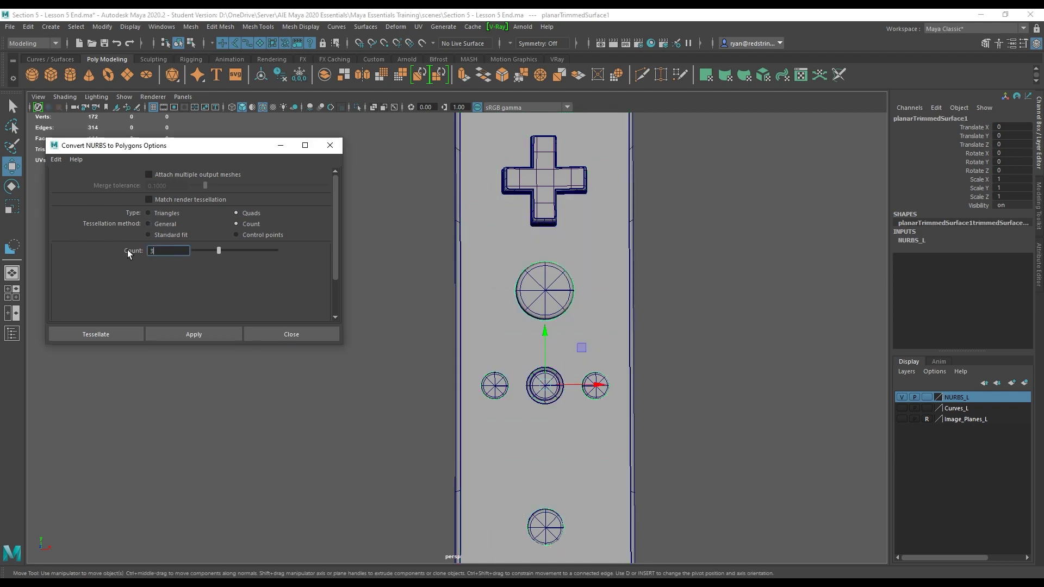
{"action": "type", "text": "350"}
{"action": "left_click", "coordinate": [194, 334]}
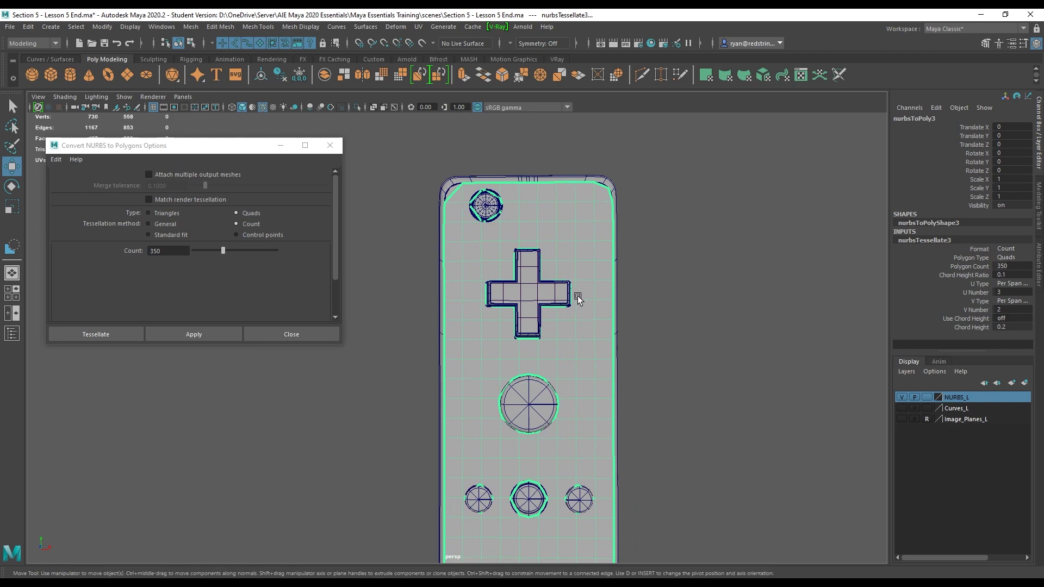
Step: Inspect the 350-count mesh around the front face's buttons, small slots and lower opening, and undo its conversion
{"action": "middle_click_drag", "start_coordinate": [548, 341], "coordinate": [534, 127], "text": "alt"}
{"action": "middle_click_drag", "start_coordinate": [525, 379], "coordinate": [516, 204], "text": "alt"}
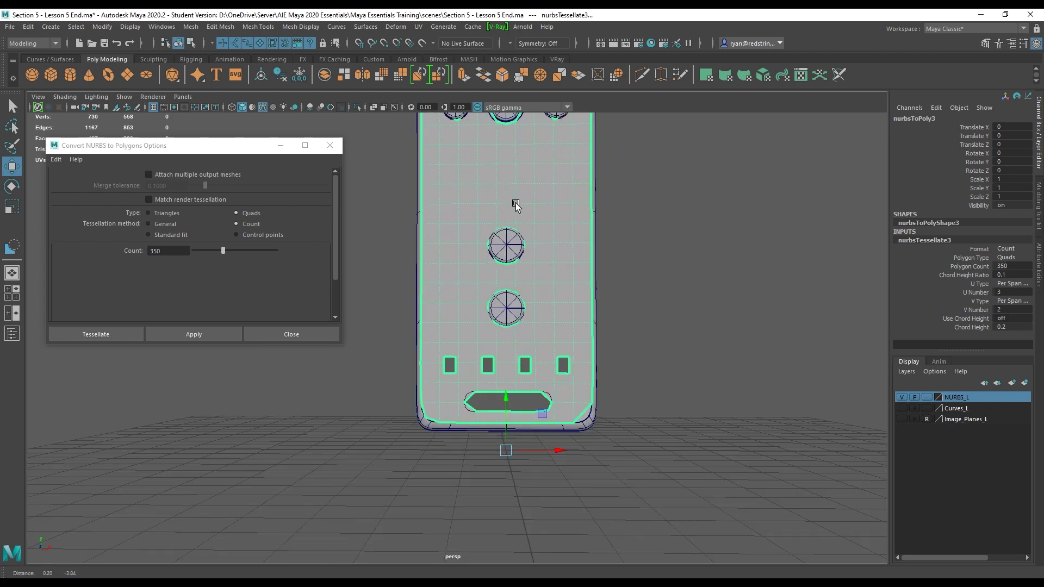
{"action": "scroll", "coordinate": [515, 204], "scroll_direction": "up", "scroll_amount": 8}
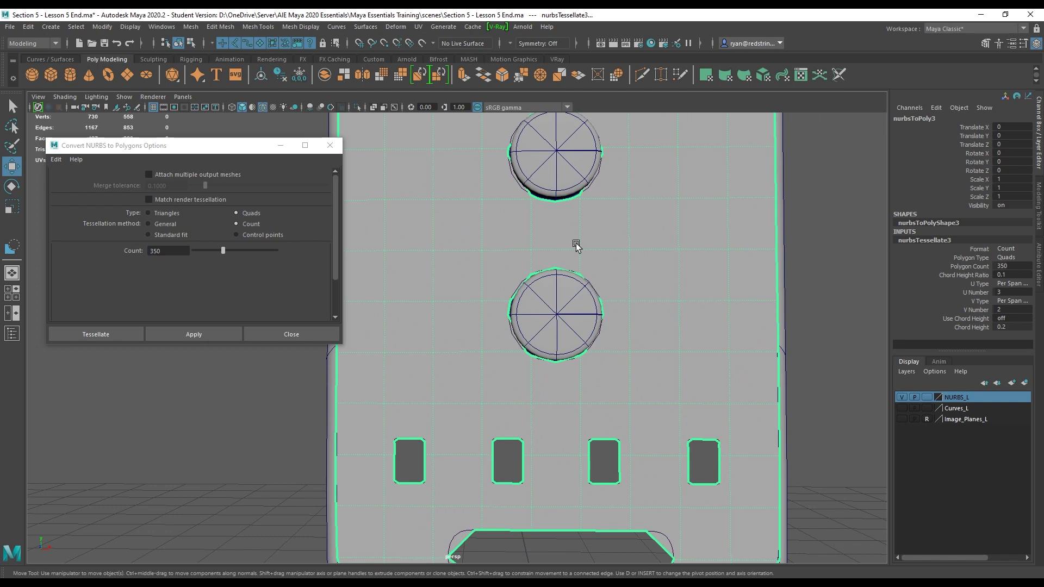
{"action": "middle_click_drag", "start_coordinate": [526, 198], "coordinate": [540, 322], "text": "alt"}
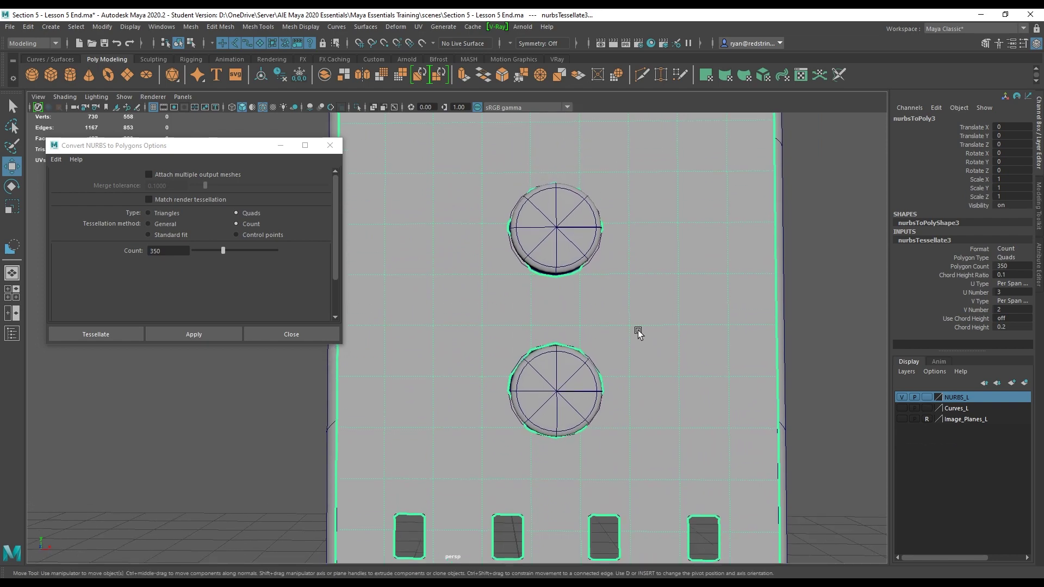
{"action": "scroll", "coordinate": [553, 271], "scroll_direction": "down", "scroll_amount": 2}
{"action": "scroll", "coordinate": [569, 389], "scroll_direction": "down", "scroll_amount": 3}
{"action": "middle_click_drag", "start_coordinate": [541, 417], "coordinate": [566, 327], "text": "alt"}
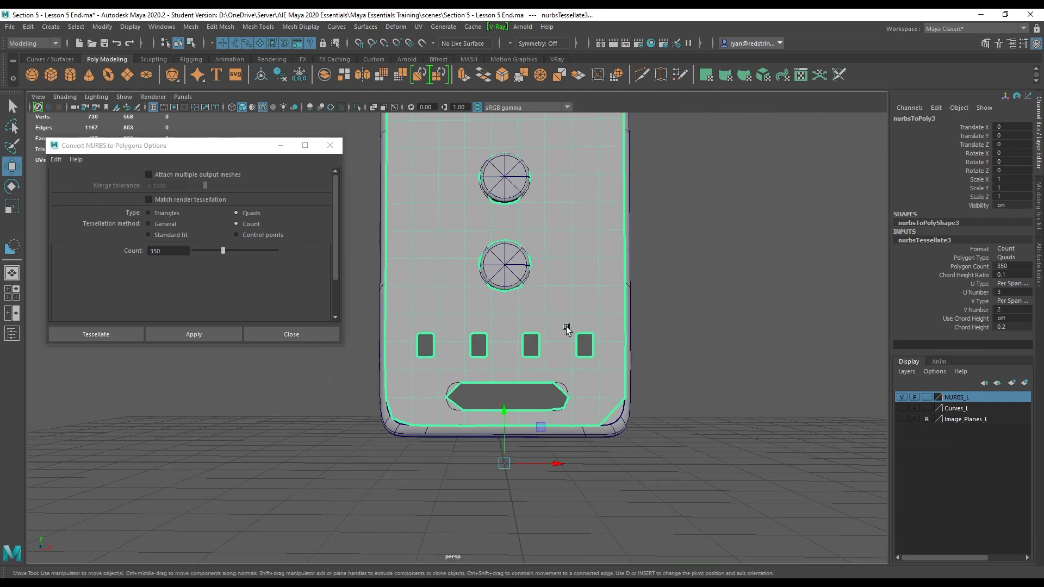
{"action": "middle_click_drag", "start_coordinate": [430, 348], "coordinate": [406, 284], "text": "alt"}
{"action": "scroll", "coordinate": [405, 284], "scroll_direction": "up", "scroll_amount": 4}
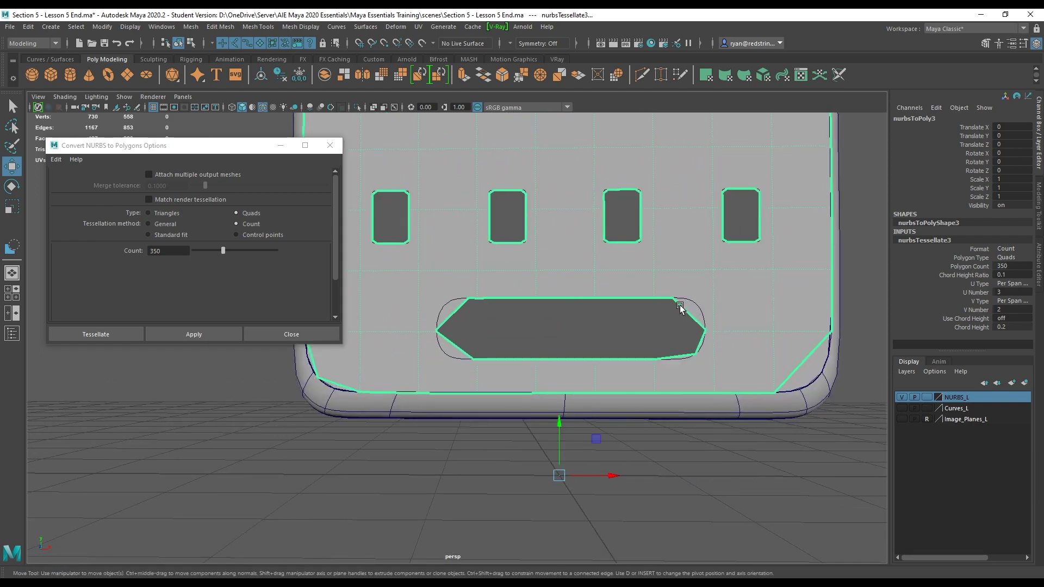
{"action": "left_click", "coordinate": [452, 272]}
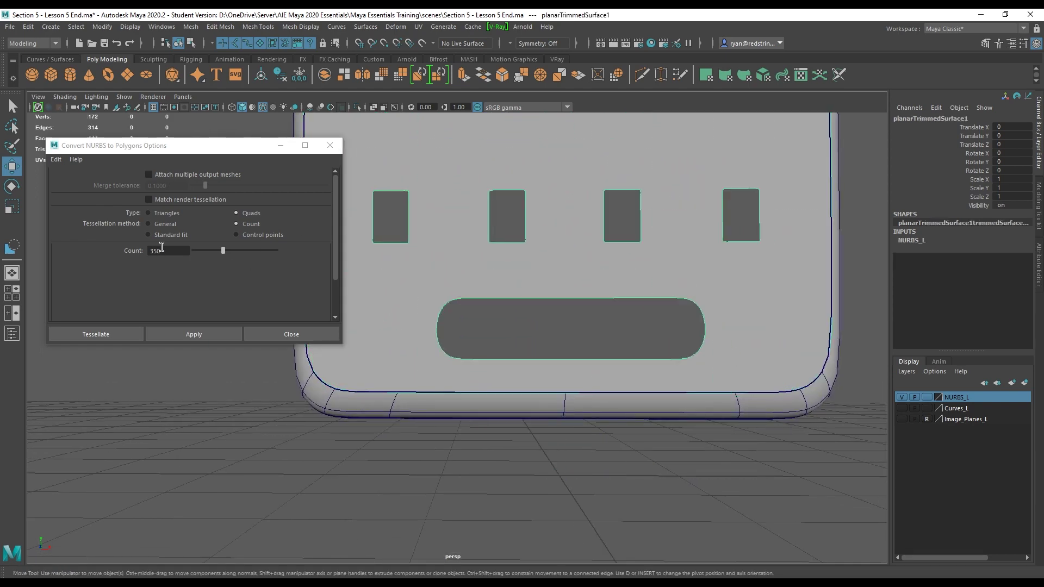
Step: Convert the front face to polygons with Count set to 600 and check the mesh around its openings and corners
{"action": "double_click", "coordinate": [161, 250]}
{"action": "type", "text": "600"}
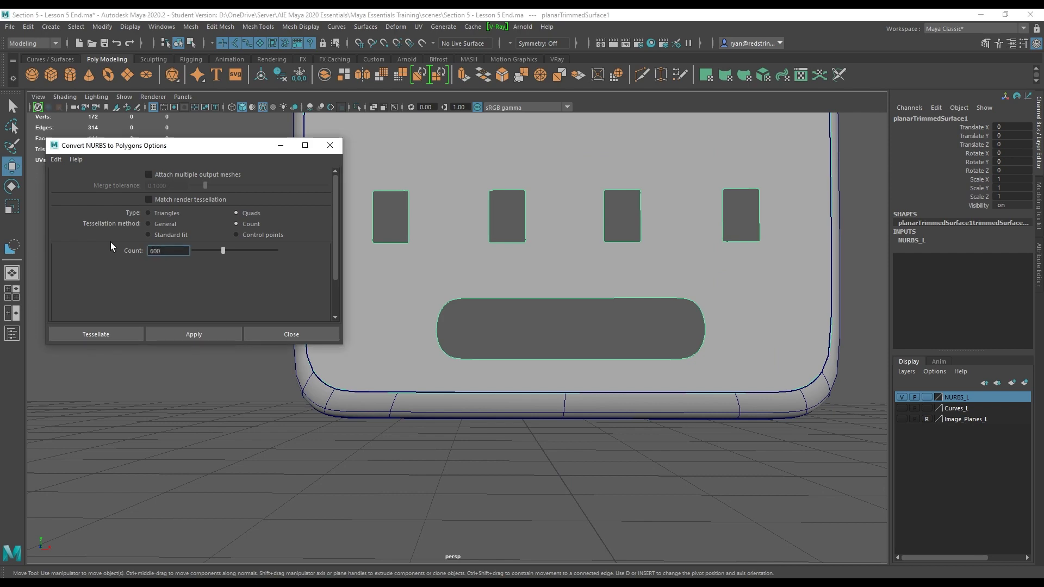
{"action": "left_click", "coordinate": [178, 330]}
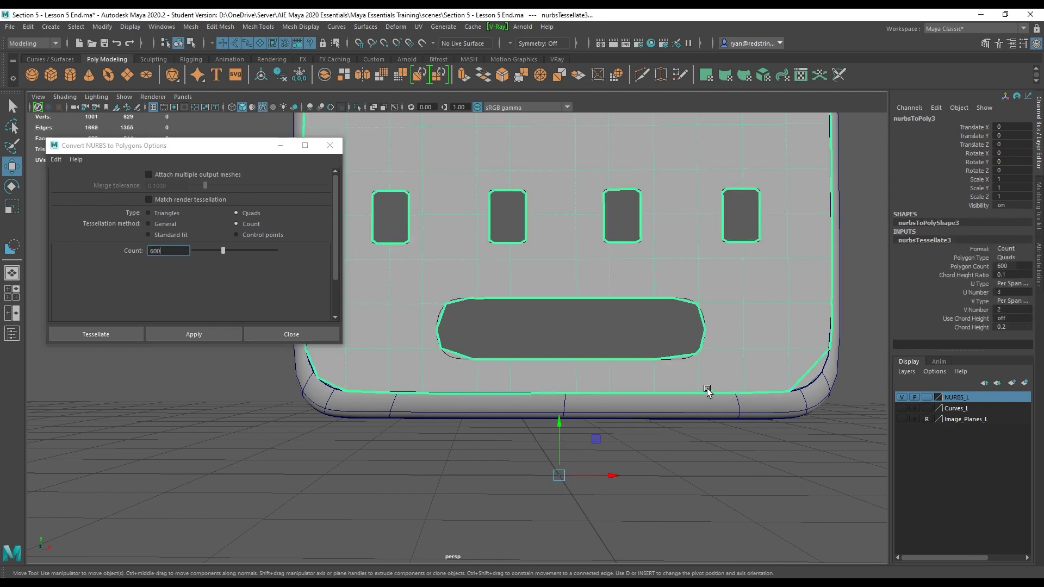
{"action": "right_click_drag", "start_coordinate": [706, 389], "coordinate": [694, 411], "text": "alt"}
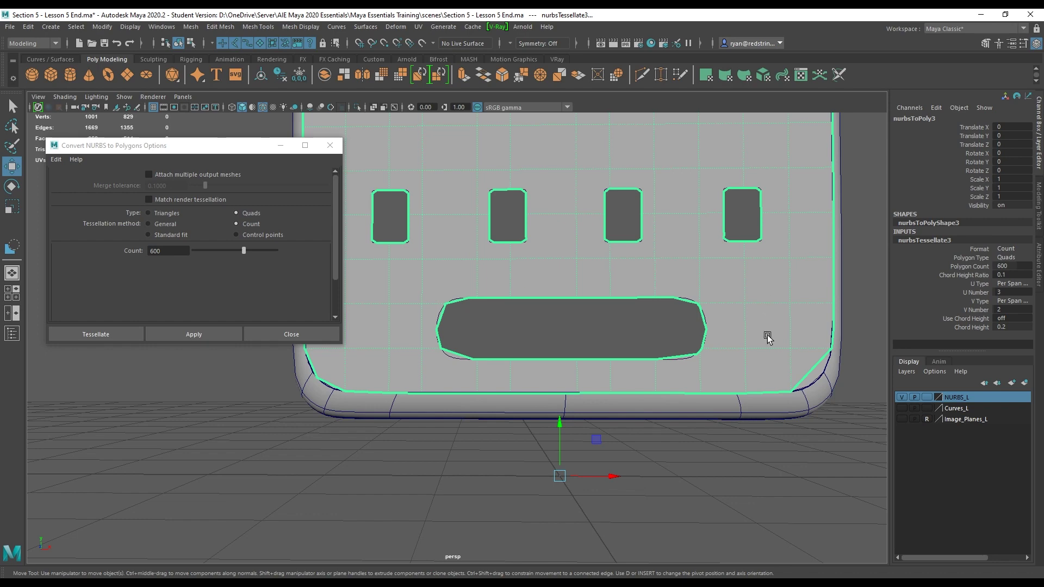
{"action": "scroll", "coordinate": [676, 226], "scroll_direction": "down", "scroll_amount": 10}
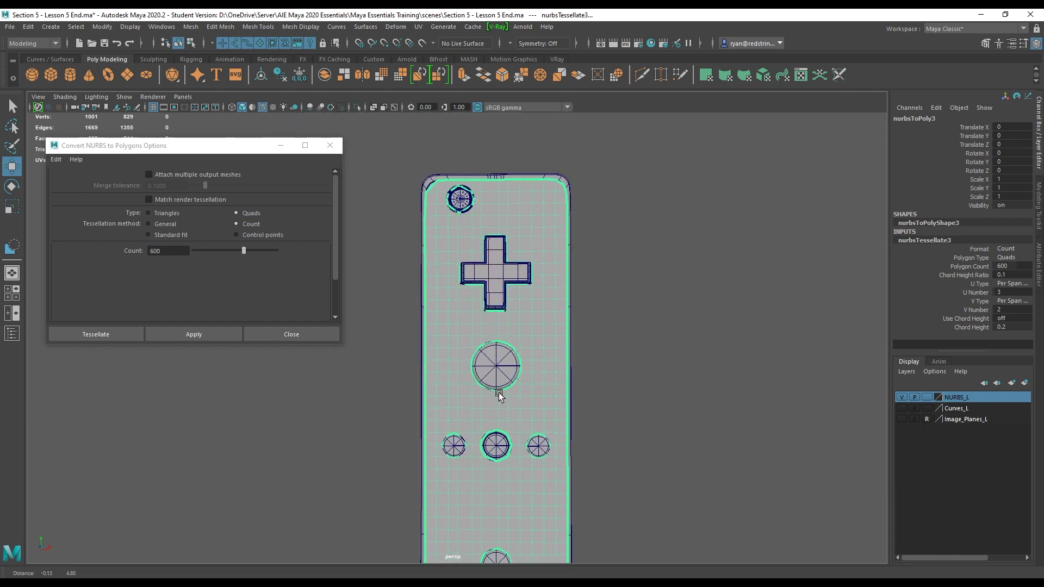
{"action": "middle_click_drag", "start_coordinate": [499, 392], "coordinate": [503, 224], "text": "alt"}
{"action": "mouse_move", "coordinate": [506, 414]}
{"action": "middle_mouse_down", "text": "alt"}
{"action": "mouse_move", "coordinate": [511, 325]}
{"action": "mouse_move", "coordinate": [506, 467]}
{"action": "middle_mouse_up", "text": "alt"}
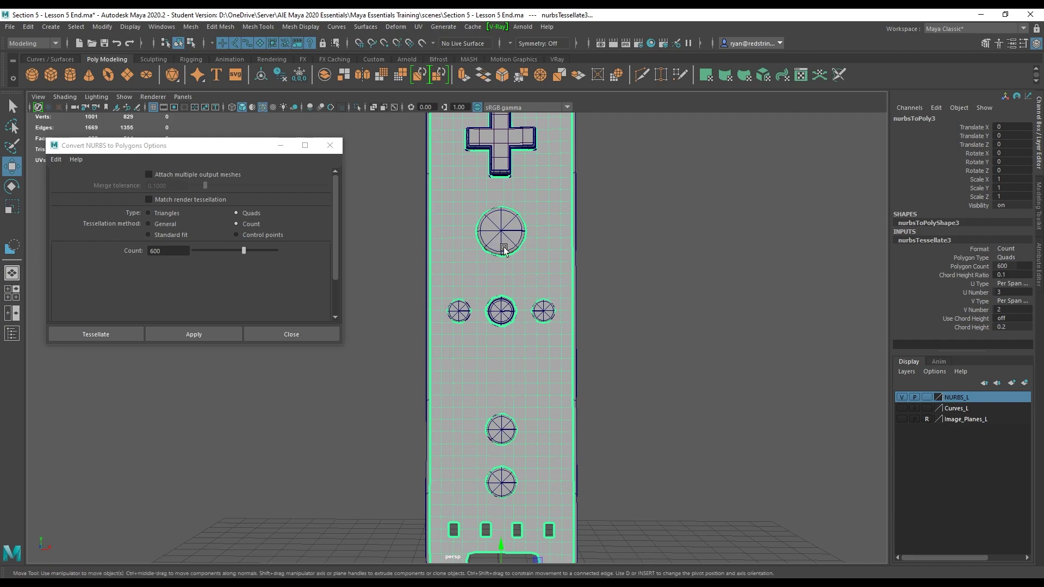
Step: Toggle the NURBS_L layer's visibility to compare the converted polygon meshes with the original surfaces
{"action": "left_click_drag", "start_coordinate": [703, 335], "coordinate": [708, 246], "text": "alt"}
{"action": "middle_click_drag", "start_coordinate": [660, 235], "coordinate": [677, 345], "text": "alt"}
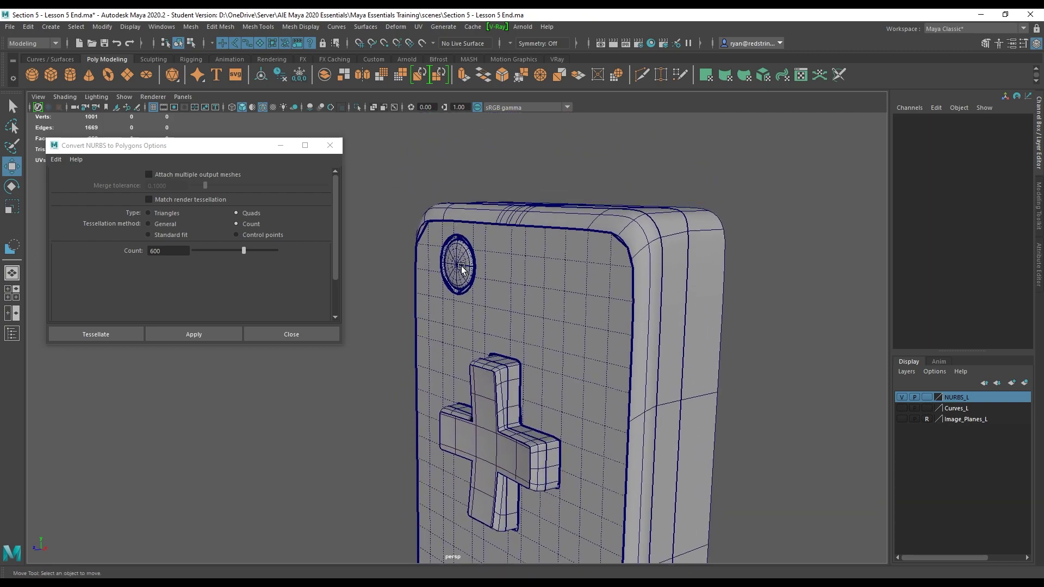
{"action": "left_click", "coordinate": [903, 397]}
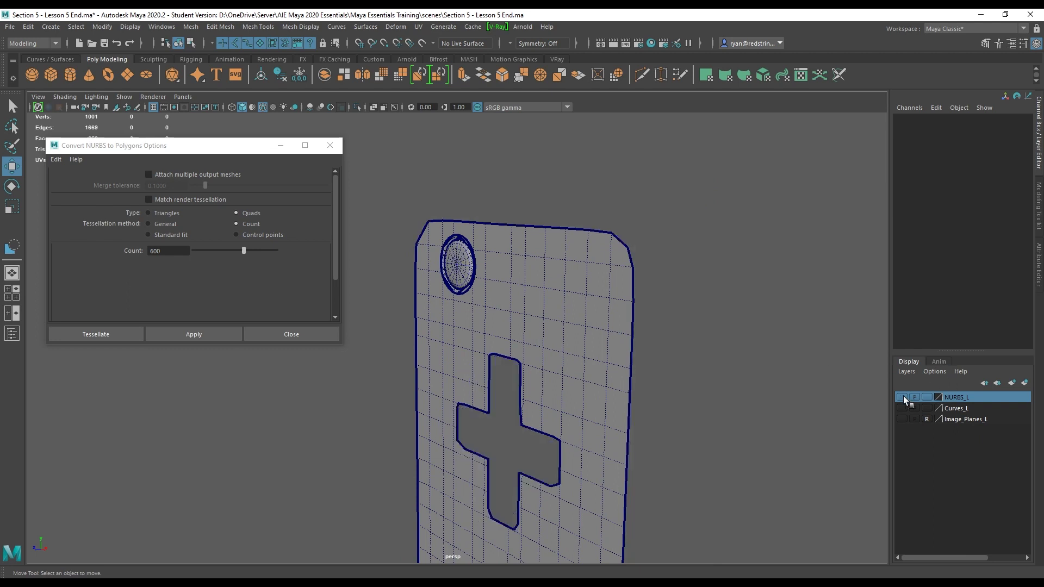
{"action": "left_click", "coordinate": [903, 398]}
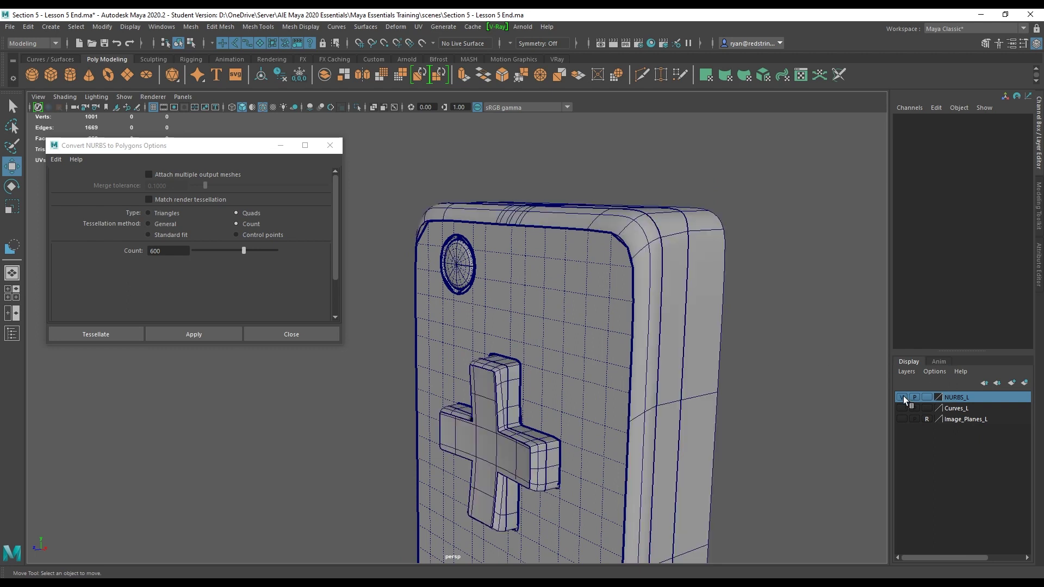
{"action": "left_click", "coordinate": [903, 397]}
{"action": "left_click", "coordinate": [903, 398]}
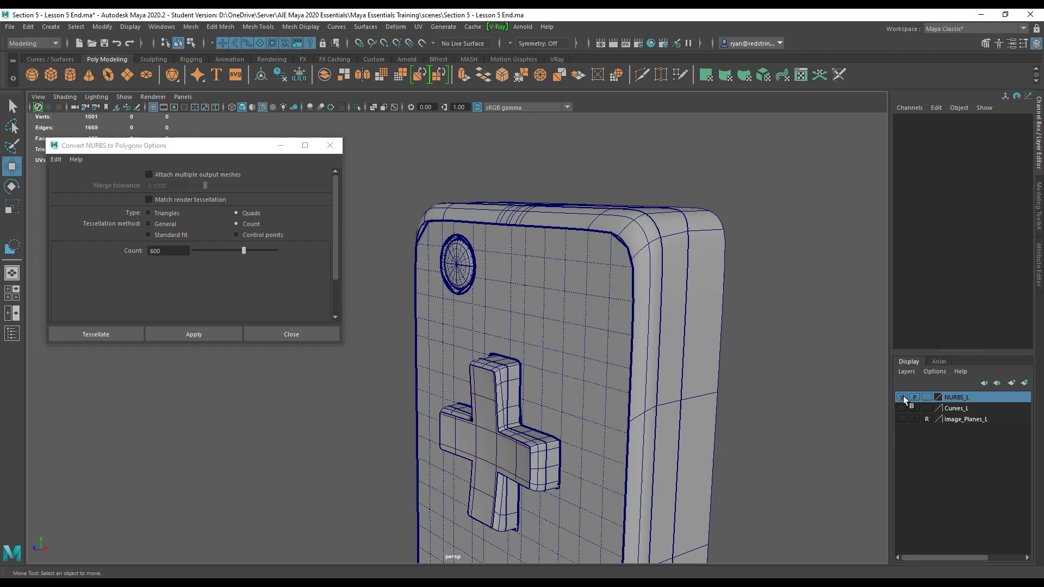
Step: Convert the rounded edge surface around the front face using the Control points tessellation method and preview the mesh smoothed
{"action": "left_click", "coordinate": [633, 233]}
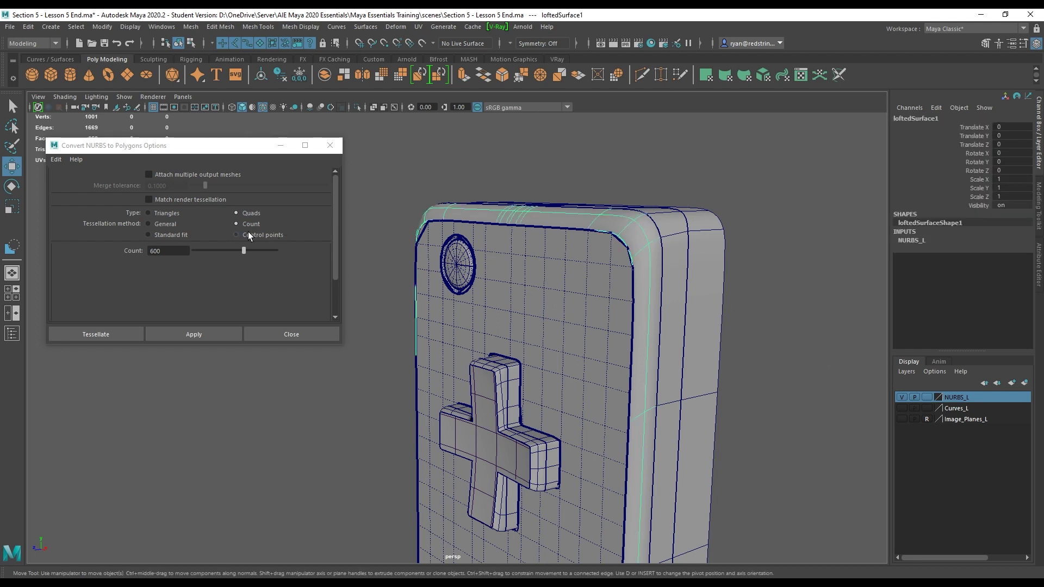
{"action": "left_click", "coordinate": [272, 236]}
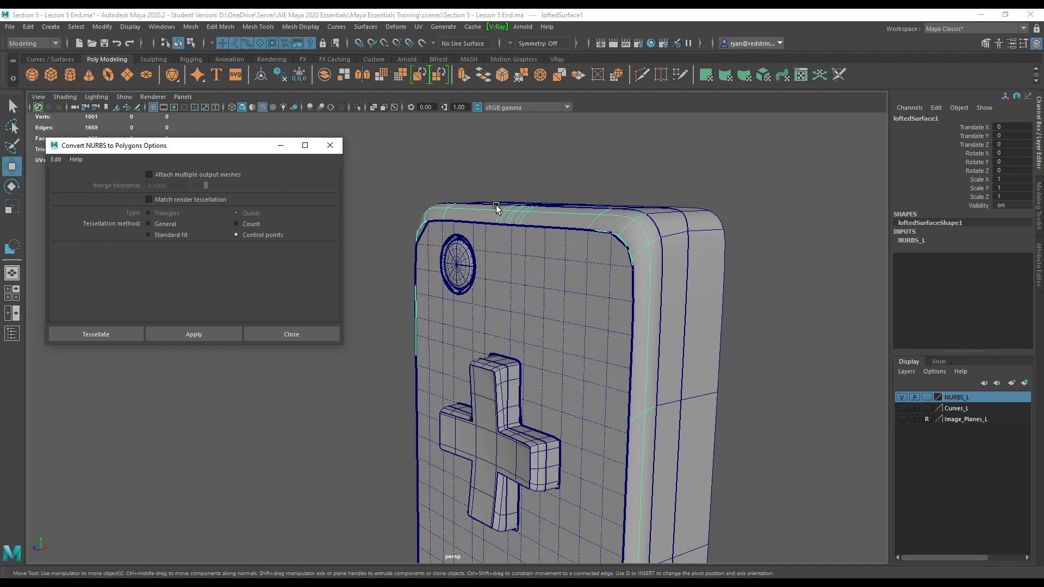
{"action": "left_click", "coordinate": [198, 333]}
{"action": "left_click_drag", "start_coordinate": [483, 234], "coordinate": [585, 245], "text": "alt"}
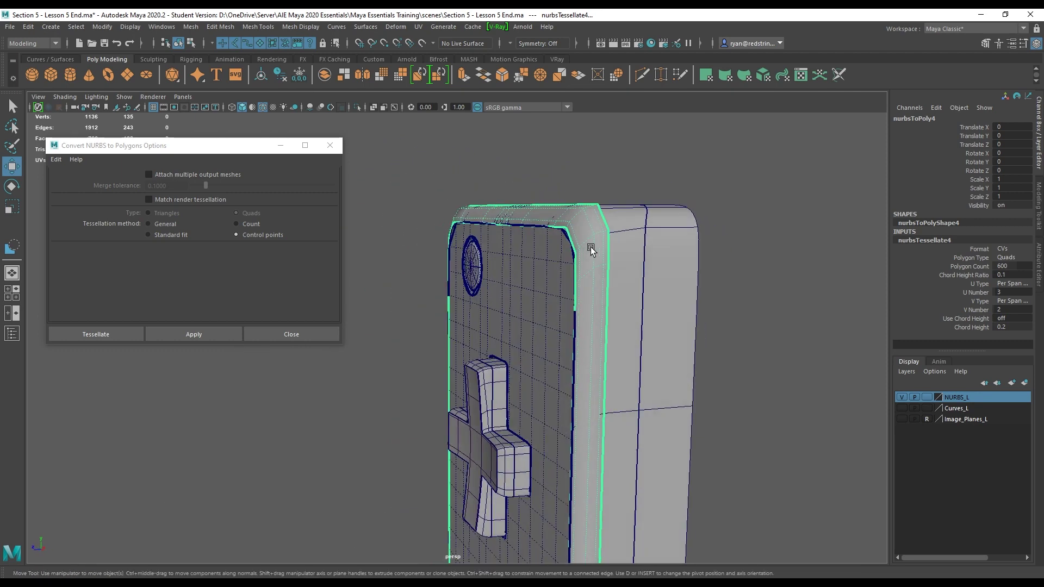
{"action": "key", "text": "3"}
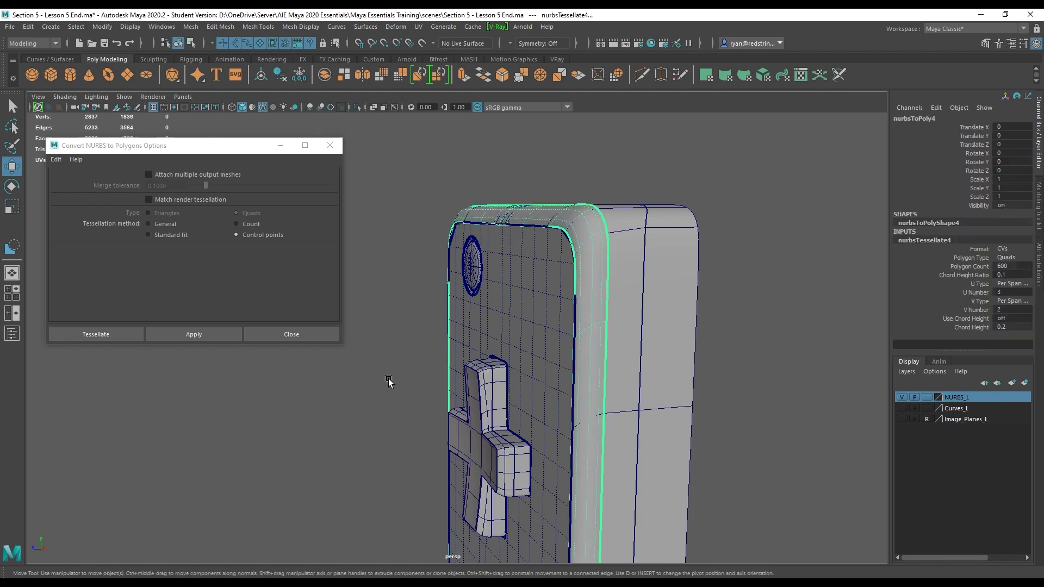
Step: Undo the rounded edge's smoothed conversion, convert the surface again with Control points and check the new mesh
{"action": "key", "text": "ctrl+z"}
{"action": "left_click_drag", "start_coordinate": [388, 379], "coordinate": [537, 234], "text": "alt"}
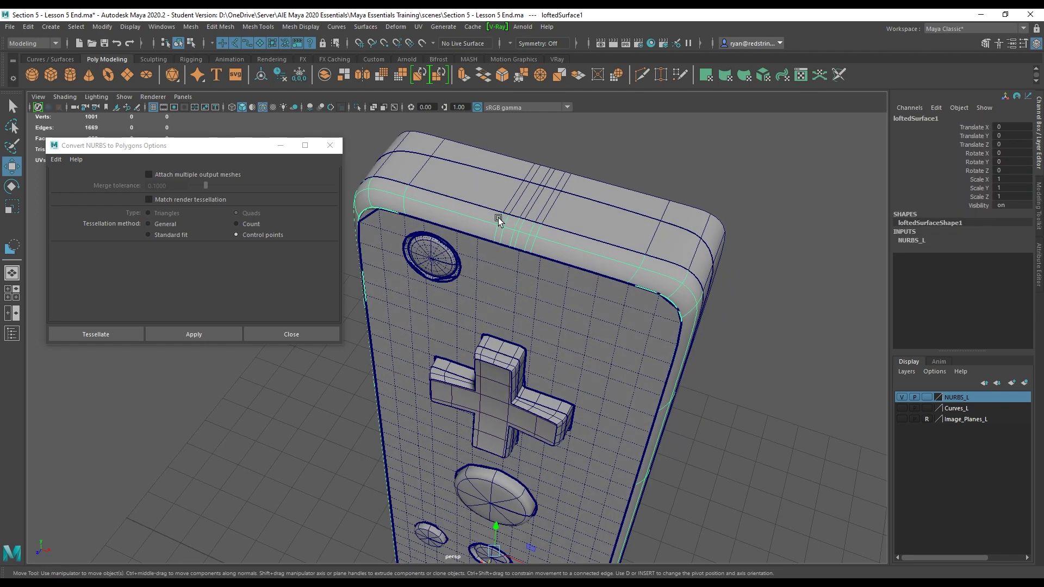
{"action": "left_click_drag", "start_coordinate": [768, 336], "coordinate": [699, 292], "text": "alt"}
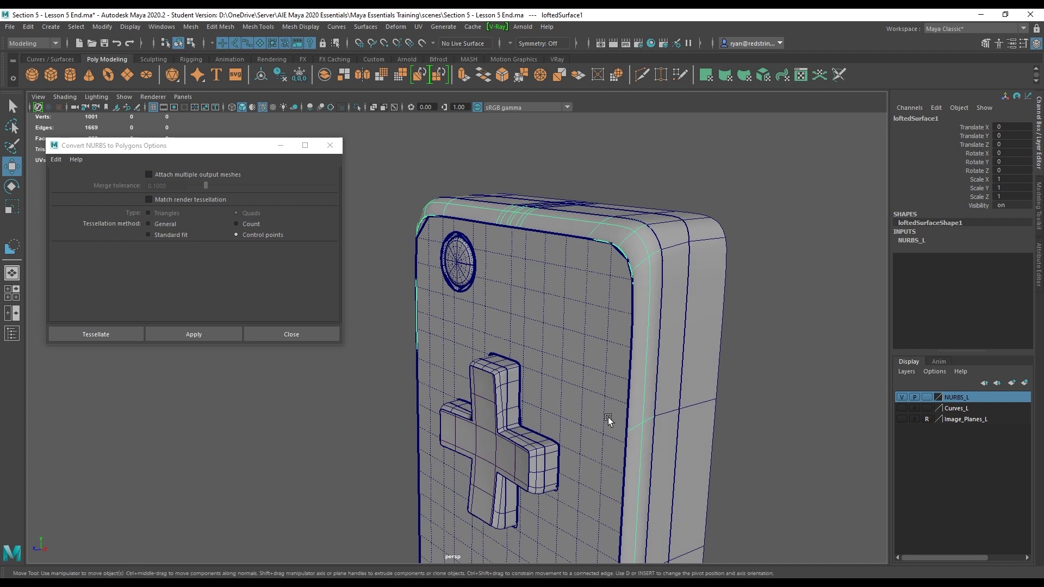
{"action": "left_click", "coordinate": [188, 337]}
{"action": "middle_click_drag", "start_coordinate": [619, 482], "coordinate": [545, 503], "text": "alt"}
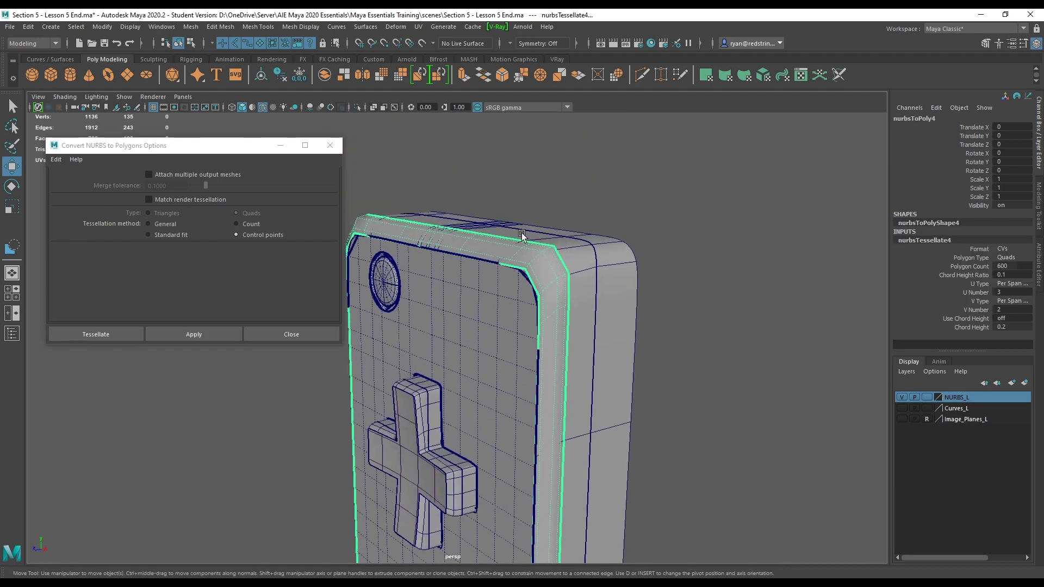
{"action": "left_click_drag", "start_coordinate": [511, 285], "coordinate": [550, 301], "text": "alt"}
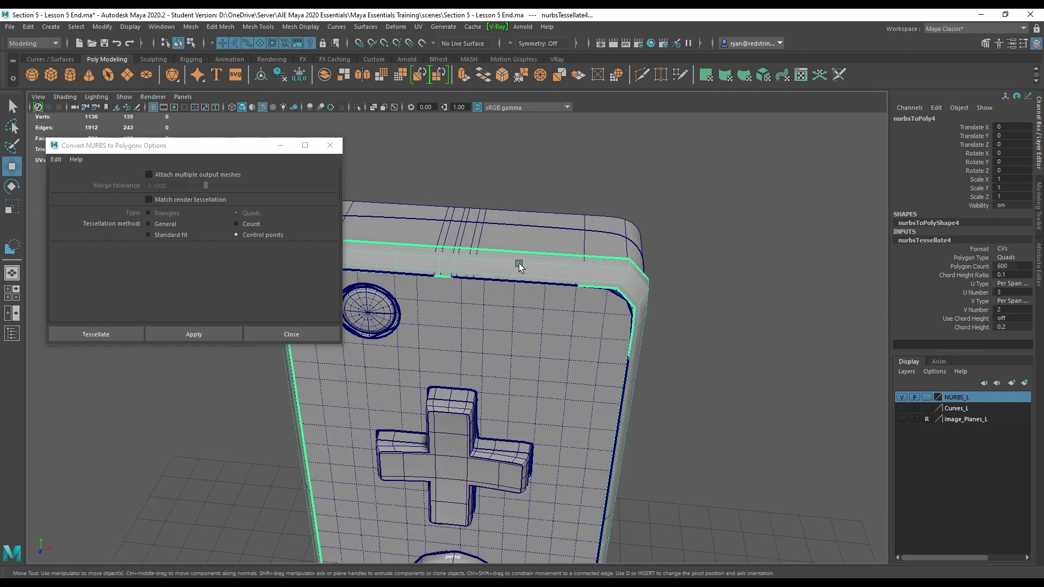
{"action": "left_click_drag", "start_coordinate": [519, 263], "coordinate": [504, 489], "text": "alt"}
Step: Convert the two remaining side surfaces of the controller body to polygons with Control points and check the body's mesh
{"action": "left_click", "coordinate": [477, 351]}
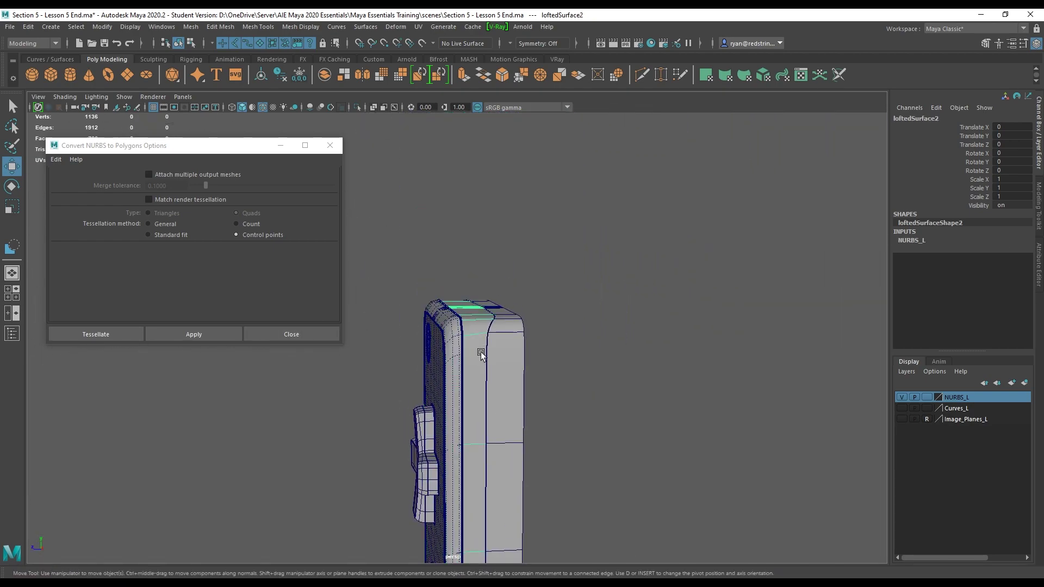
{"action": "left_click", "coordinate": [503, 359]}
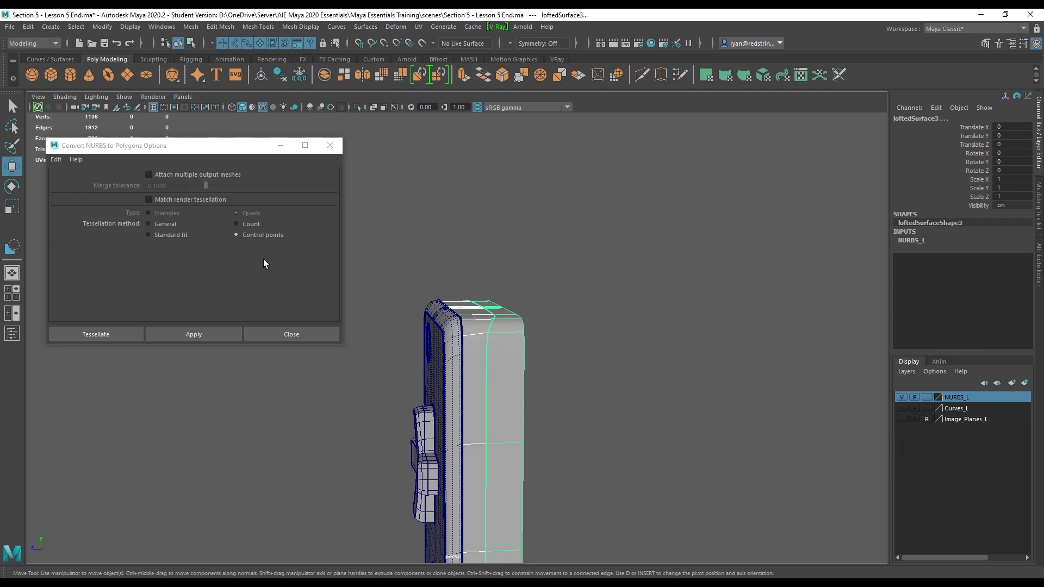
{"action": "left_click", "coordinate": [196, 334]}
{"action": "left_click", "coordinate": [571, 299]}
{"action": "left_click_drag", "start_coordinate": [570, 298], "coordinate": [489, 392], "text": "alt"}
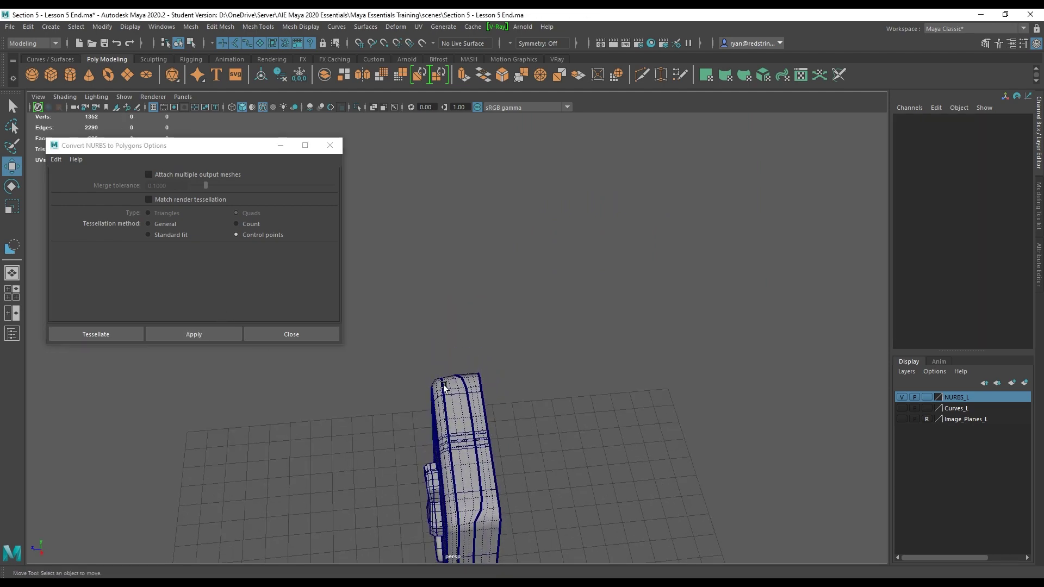
{"action": "left_click_drag", "start_coordinate": [470, 497], "coordinate": [545, 367], "text": "alt"}
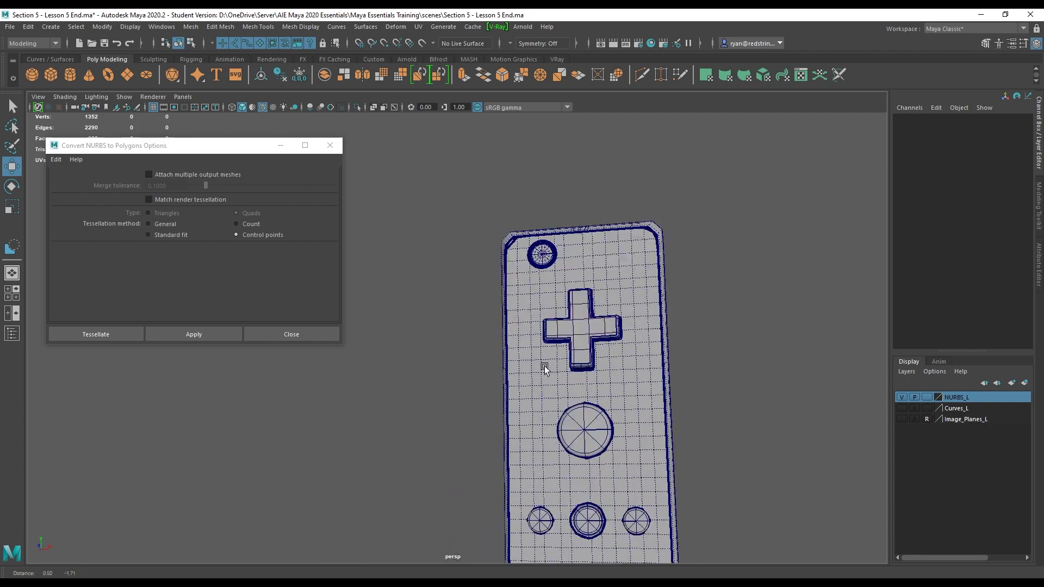
{"action": "middle_click_drag", "start_coordinate": [546, 367], "coordinate": [512, 184], "text": "alt"}
{"action": "middle_click_drag", "start_coordinate": [532, 491], "coordinate": [489, 449], "text": "alt"}
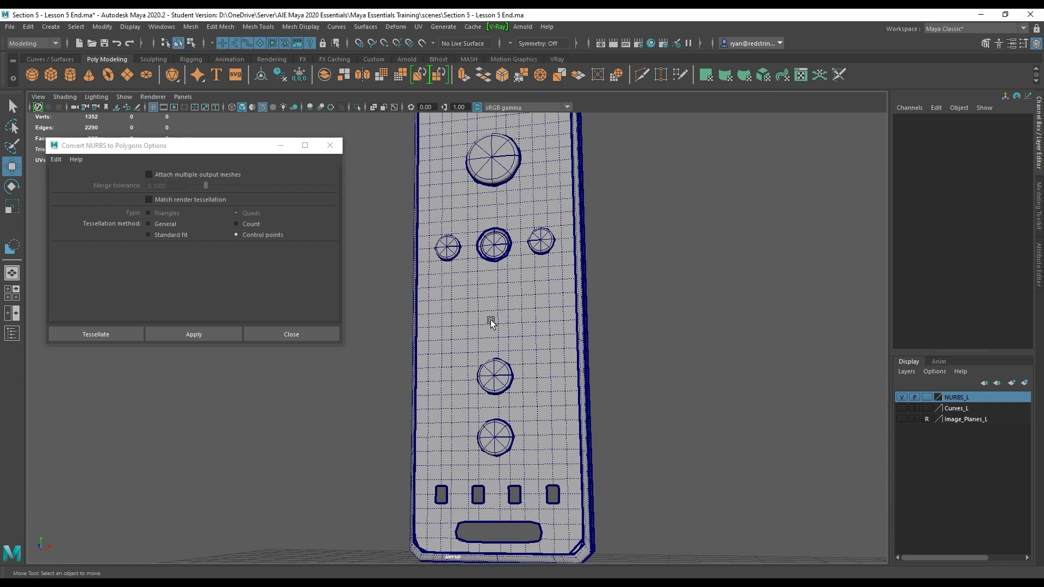
{"action": "left_click_drag", "start_coordinate": [527, 194], "coordinate": [526, 342], "text": "alt"}
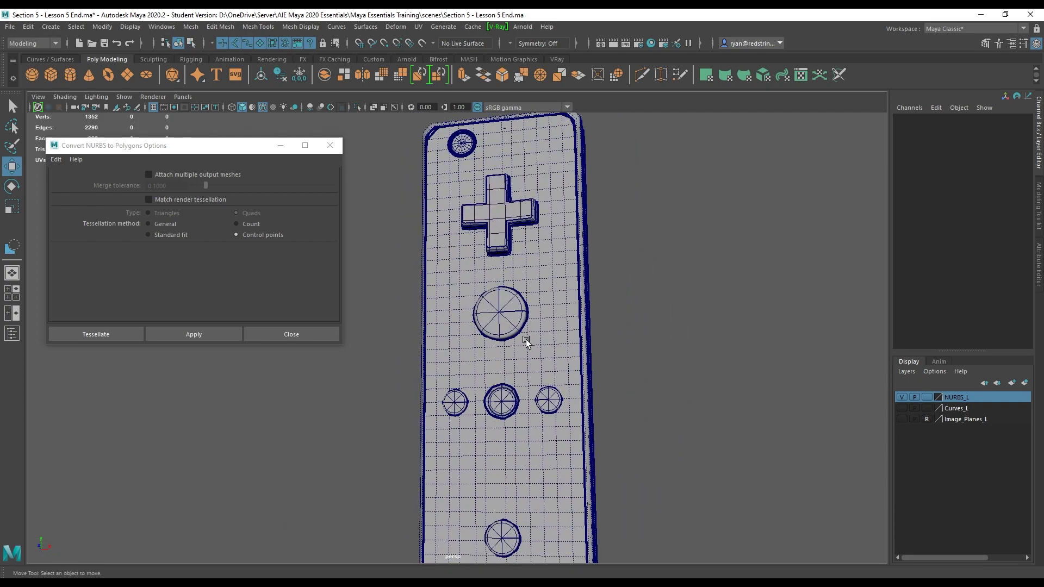
Step: Try converting the large round button below the cross pad with Control points, inspect its mesh up close and undo the conversion
{"action": "left_click", "coordinate": [503, 314]}
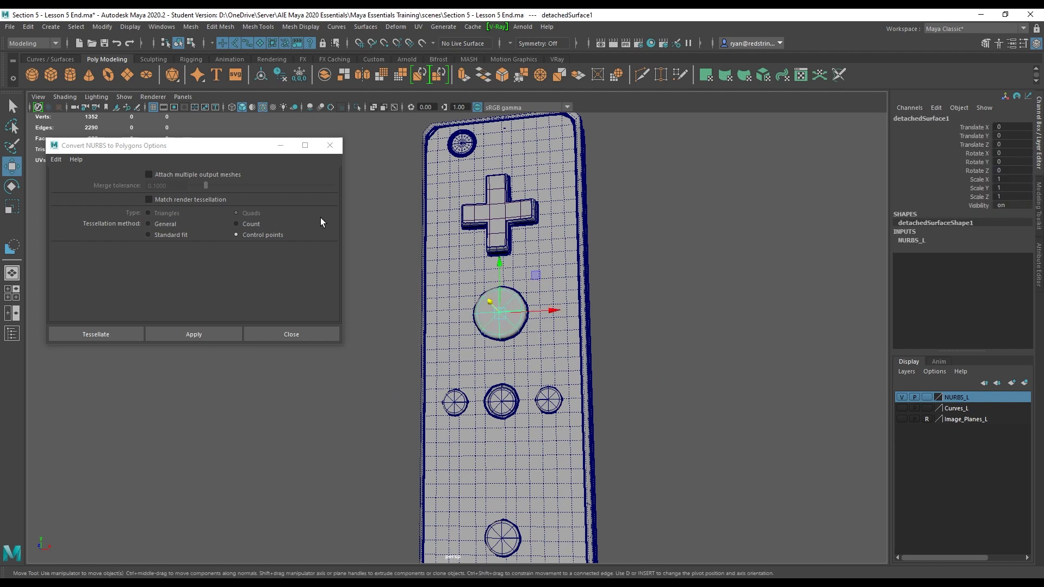
{"action": "left_click", "coordinate": [204, 334]}
{"action": "right_click_drag", "start_coordinate": [475, 298], "coordinate": [566, 291], "text": "alt"}
{"action": "left_click_drag", "start_coordinate": [565, 291], "coordinate": [670, 311], "text": "alt"}
{"action": "key", "text": "f"}
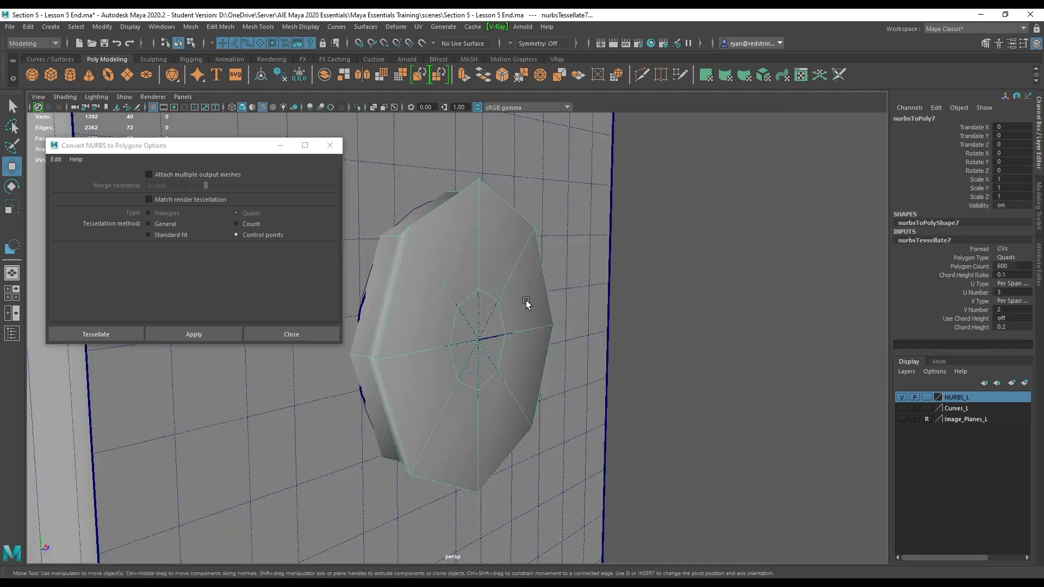
{"action": "key", "text": "ctrl+z"}
{"action": "key", "text": "ctrl+z"}
{"action": "key", "text": "ctrl+z"}
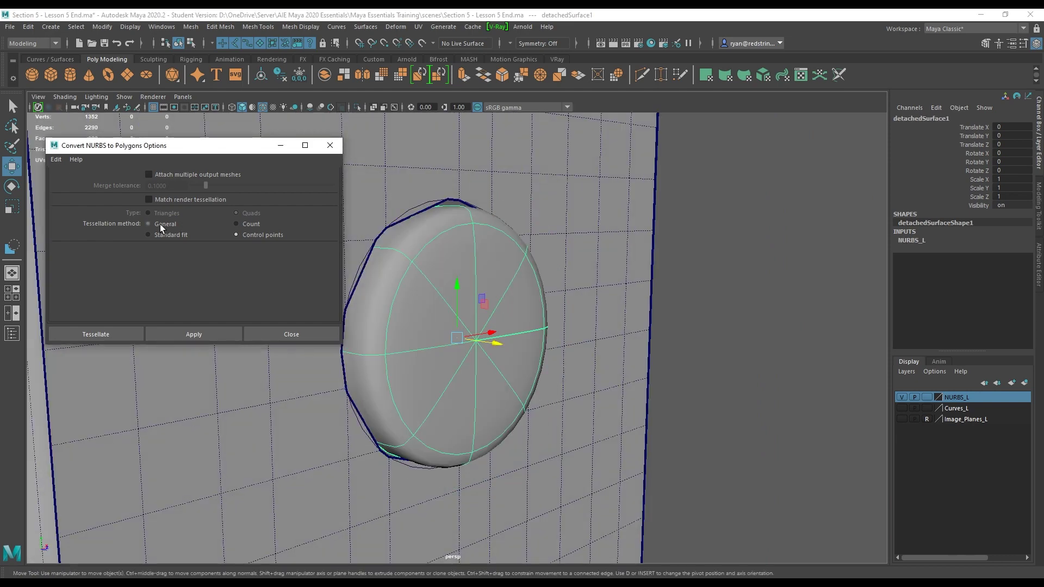
Step: Convert the large round button below the cross pad to quads with General tessellation, per span with U 3 and V 2
{"action": "left_click", "coordinate": [160, 224]}
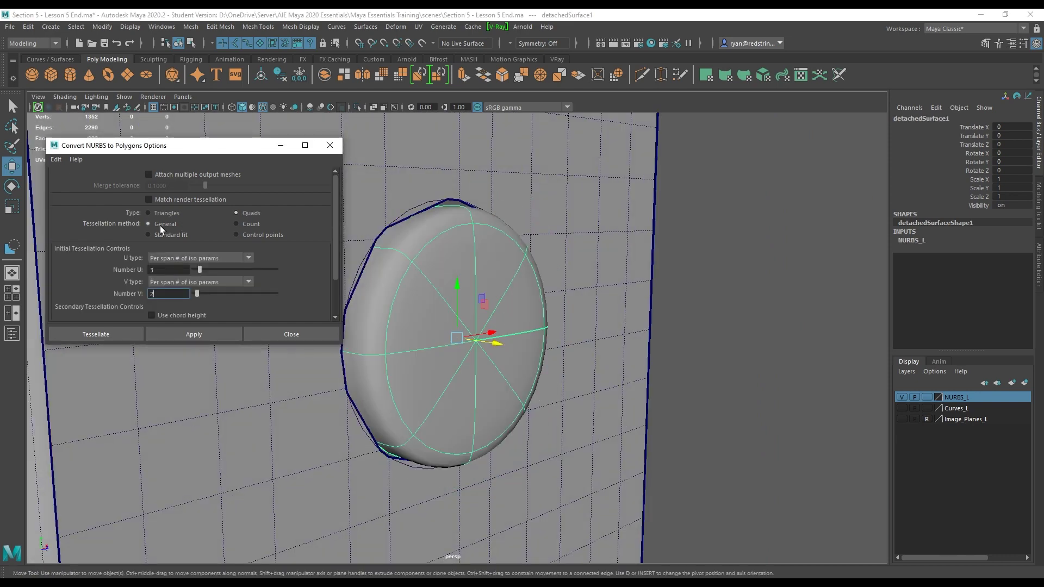
{"action": "left_click", "coordinate": [207, 334]}
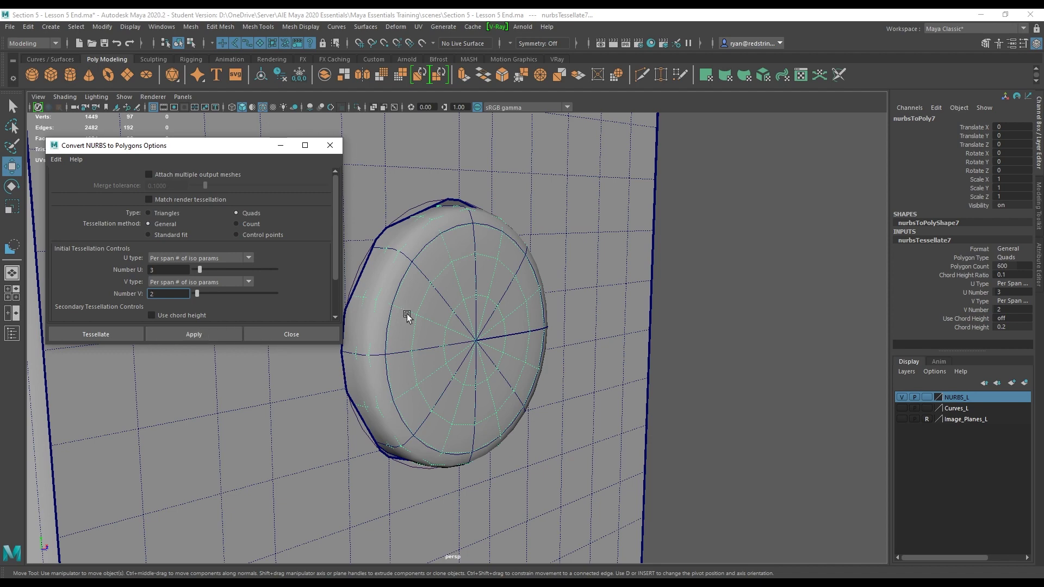
{"action": "middle_click_drag", "start_coordinate": [515, 337], "coordinate": [517, 293], "text": "alt"}
Step: Convert the row of three small round buttons to quad meshes with the same General tessellation settings
{"action": "left_click", "coordinate": [364, 309]}
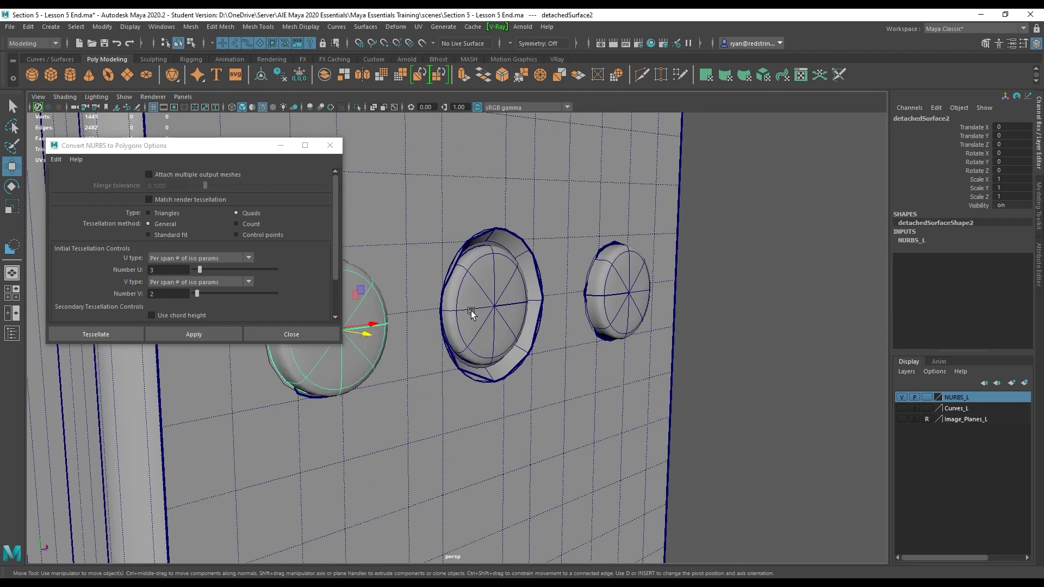
{"action": "left_click", "coordinate": [472, 311], "text": "shift"}
{"action": "left_click", "coordinate": [624, 298], "text": "shift"}
{"action": "left_click", "coordinate": [175, 331]}
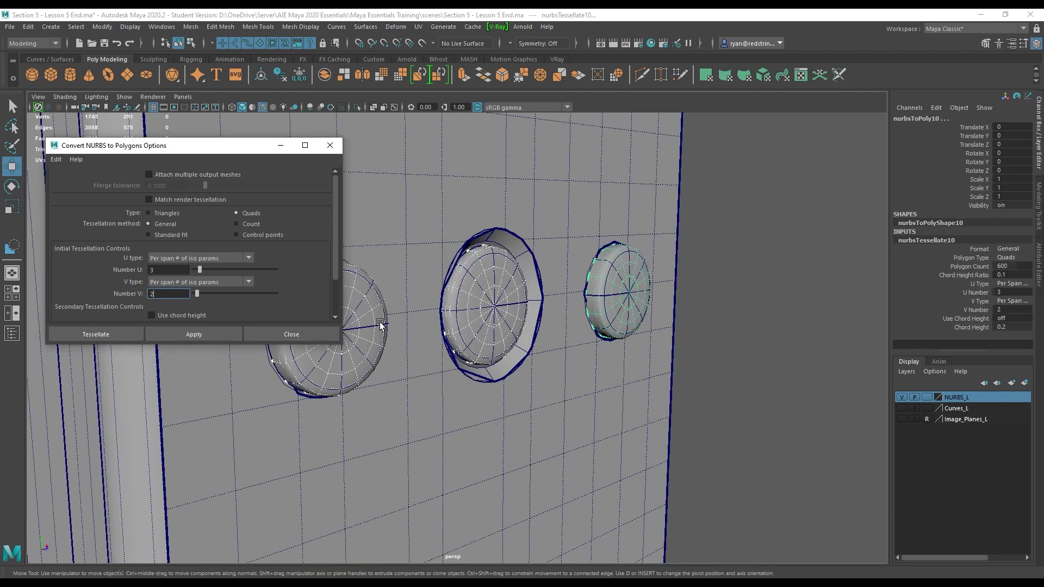
Step: Convert the recessed ring around the middle small button and the two lower round buttons to polygons with General tessellation
{"action": "left_click", "coordinate": [532, 275]}
{"action": "left_click", "coordinate": [192, 335]}
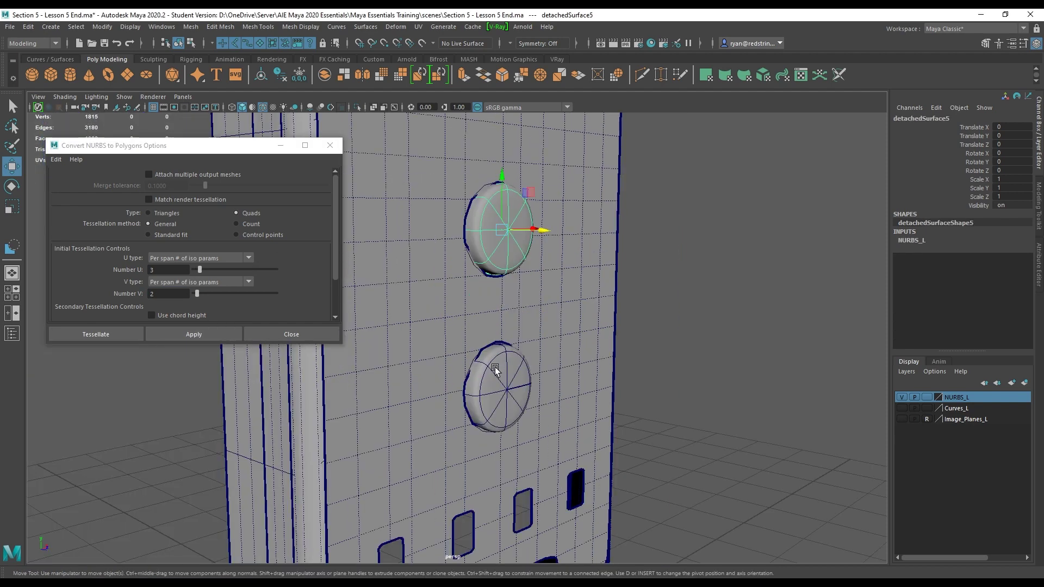
{"action": "left_click", "coordinate": [495, 367], "text": "shift"}
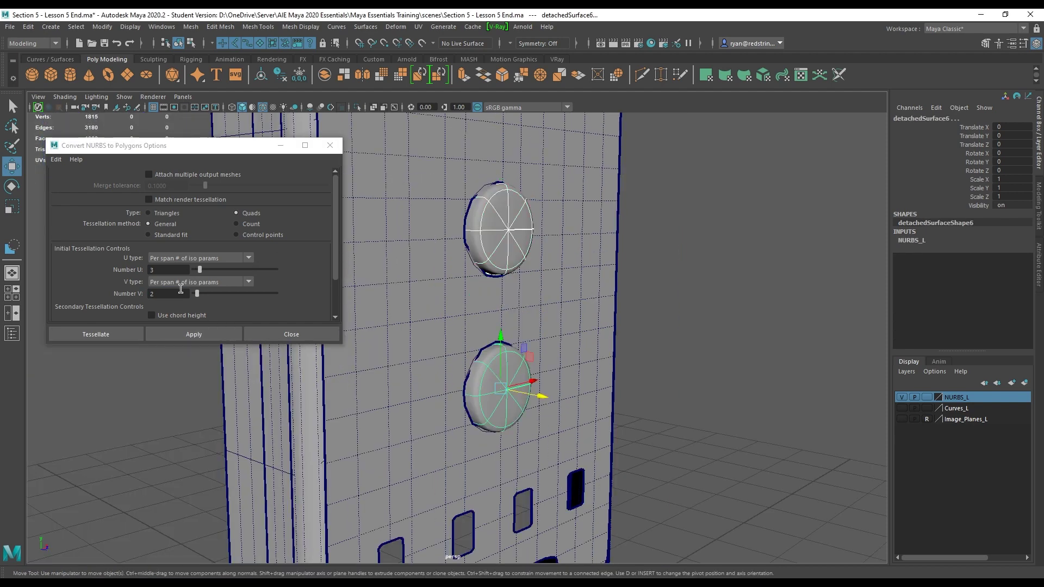
{"action": "left_click", "coordinate": [190, 335]}
Step: Try converting the cross pad's front face with General tessellation, using 3 in U and 2 in V per span
{"action": "right_click_drag", "start_coordinate": [542, 387], "coordinate": [470, 348], "text": "alt"}
{"action": "middle_click_drag", "start_coordinate": [471, 136], "coordinate": [458, 246], "text": "alt"}
{"action": "right_click_drag", "start_coordinate": [458, 246], "coordinate": [599, 356], "text": "alt"}
{"action": "left_click", "coordinate": [562, 262]}
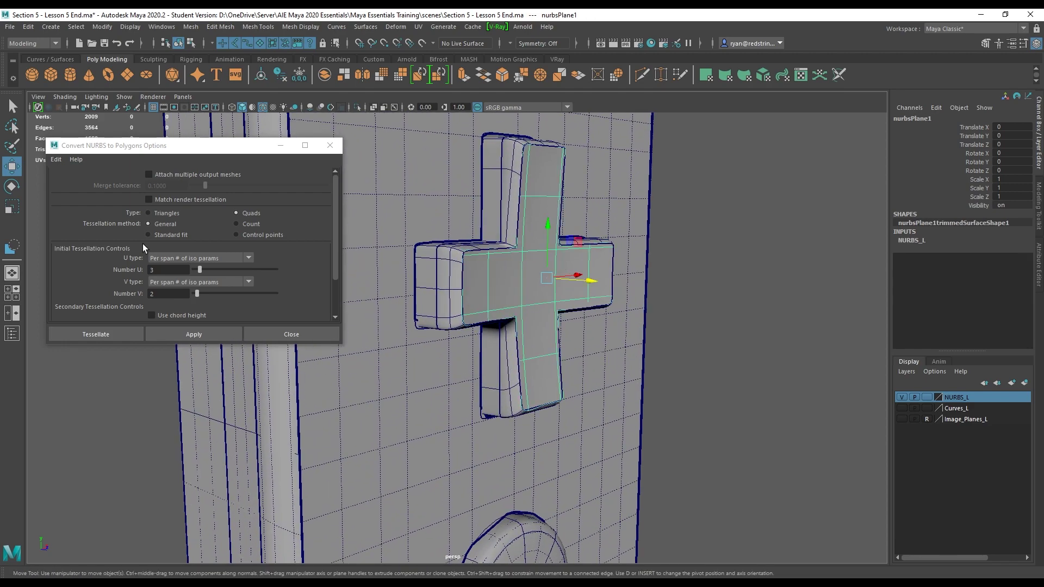
{"action": "left_click", "coordinate": [186, 335]}
{"action": "left_click_drag", "start_coordinate": [511, 293], "coordinate": [563, 320], "text": "alt"}
{"action": "left_click", "coordinate": [563, 320]}
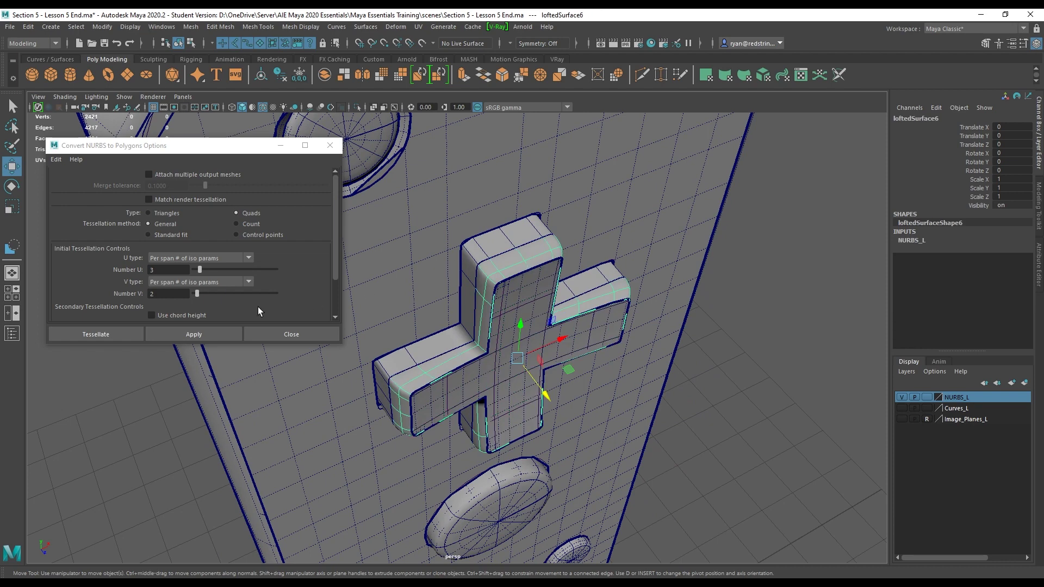
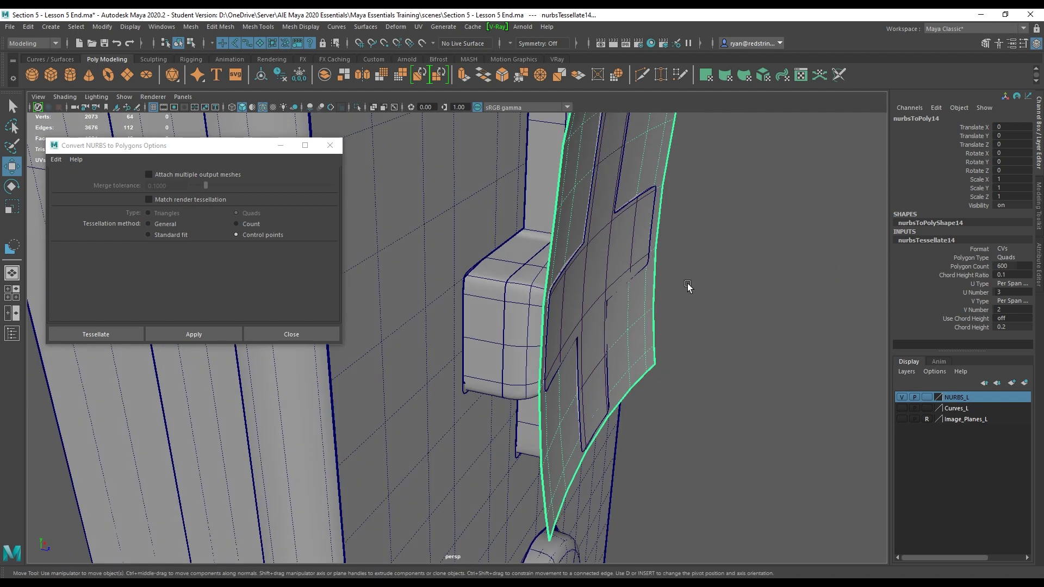
Step: Undo the cross pad face's Control points conversion and convert the face to quads with the Count method set to 200
{"action": "key", "text": "ctrl+z"}
{"action": "left_click", "coordinate": [237, 223]}
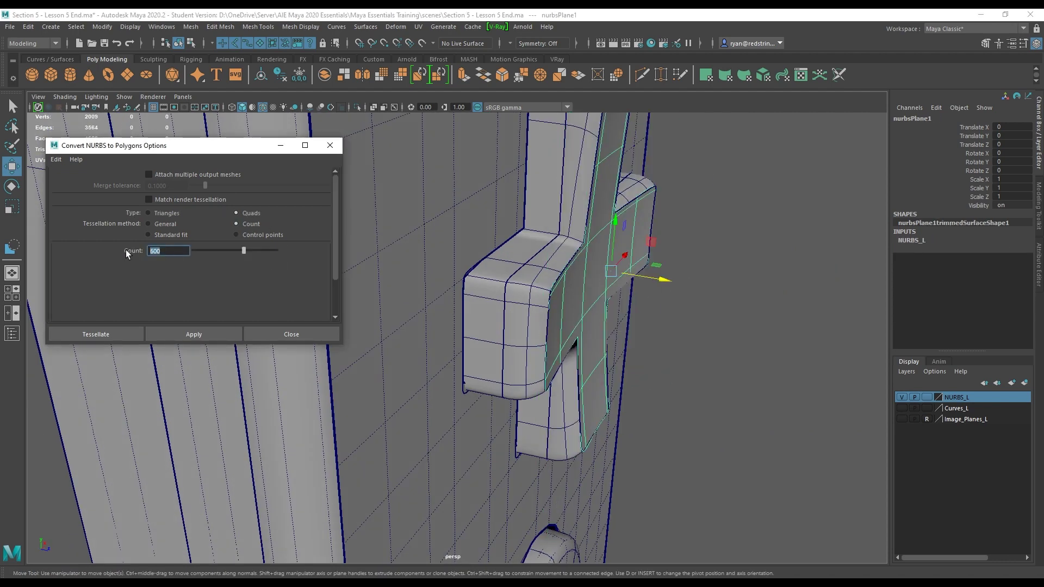
{"action": "left_click", "coordinate": [196, 333]}
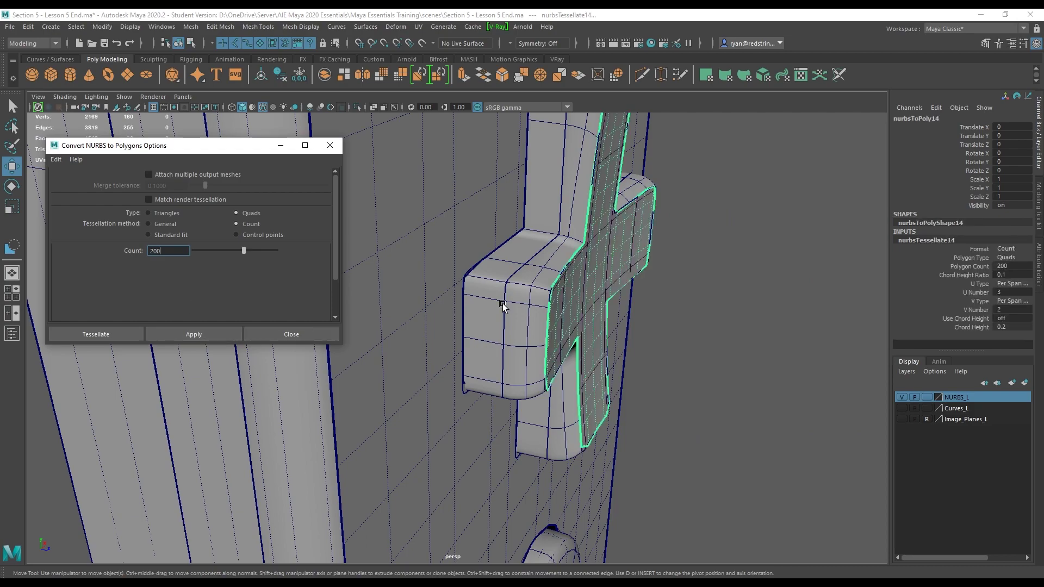
{"action": "left_click_drag", "start_coordinate": [663, 308], "coordinate": [533, 267], "text": "alt"}
{"action": "middle_click_drag", "start_coordinate": [533, 266], "coordinate": [550, 274], "text": "alt"}
{"action": "left_click_drag", "start_coordinate": [553, 277], "coordinate": [566, 340], "text": "alt"}
Step: Convert the cross pad's rounded edge surface with Control points, preview the mesh smoothed and check it from several sides
{"action": "left_click", "coordinate": [551, 260]}
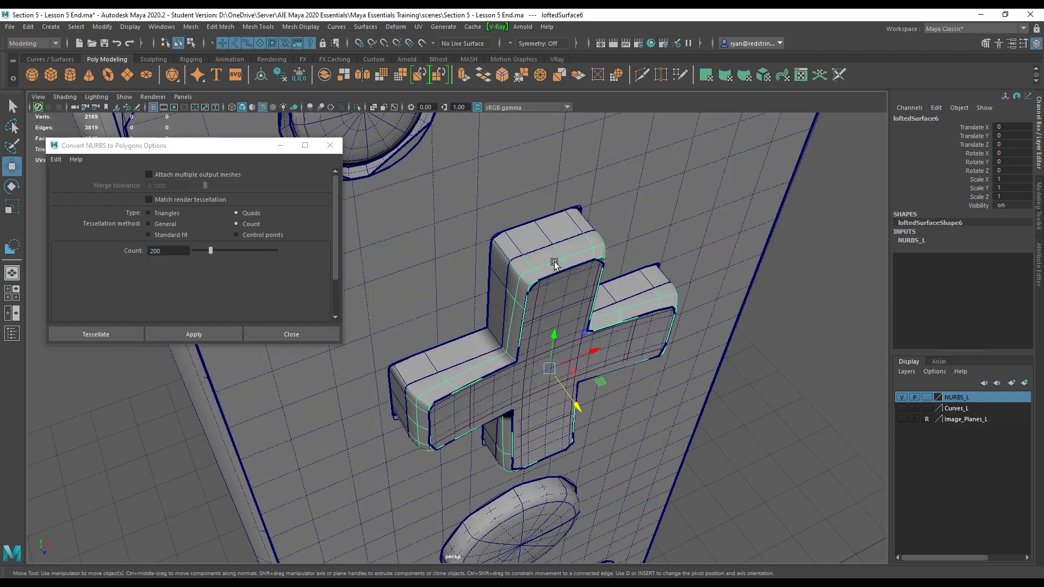
{"action": "left_click", "coordinate": [253, 232]}
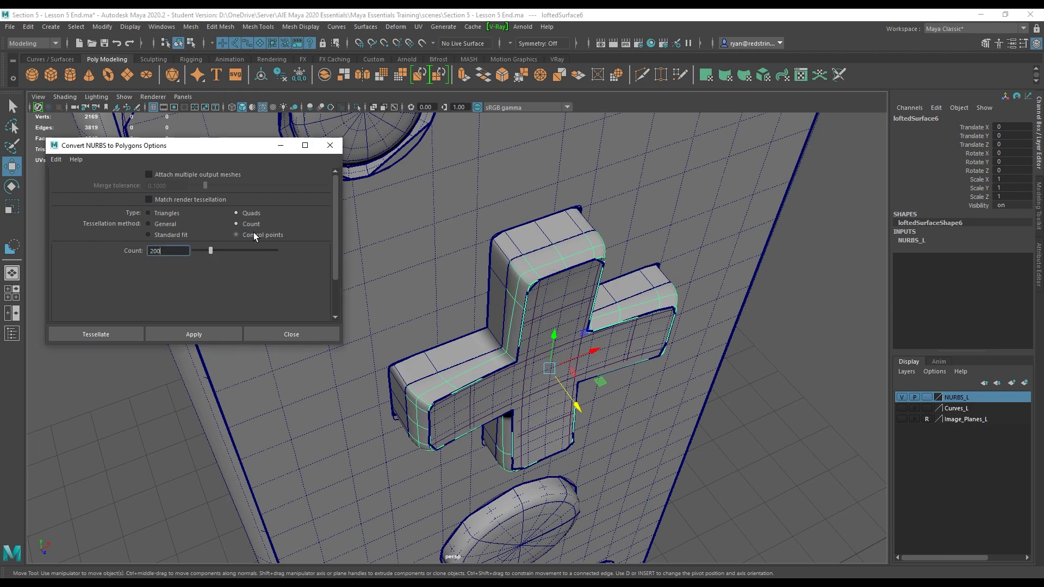
{"action": "left_click", "coordinate": [236, 335]}
{"action": "left_click_drag", "start_coordinate": [568, 317], "coordinate": [523, 315], "text": "alt"}
{"action": "key", "text": "3"}
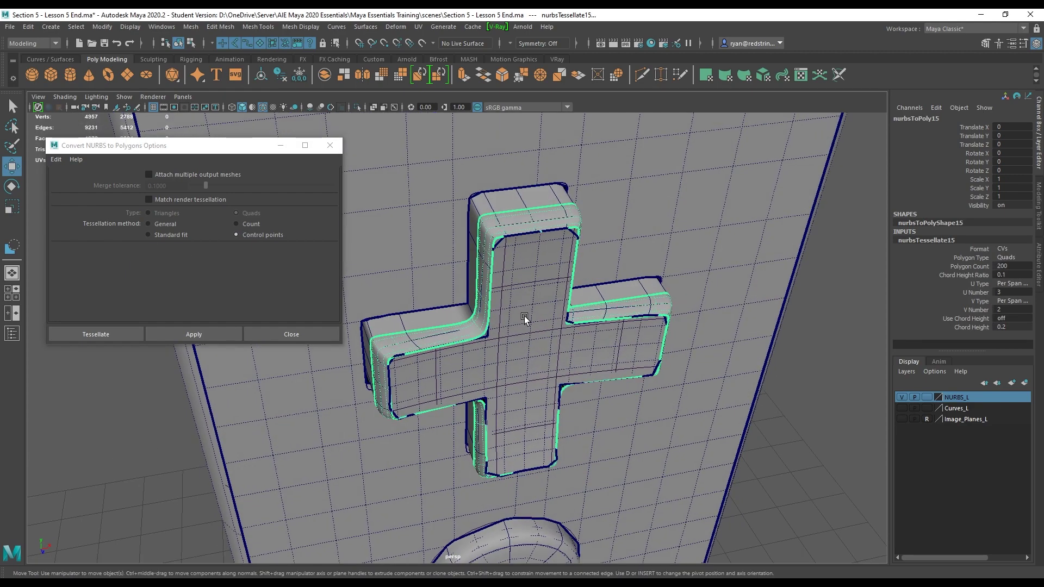
{"action": "right_click_drag", "start_coordinate": [503, 250], "coordinate": [610, 300], "text": "alt"}
{"action": "left_click_drag", "start_coordinate": [587, 223], "coordinate": [519, 348], "text": "alt"}
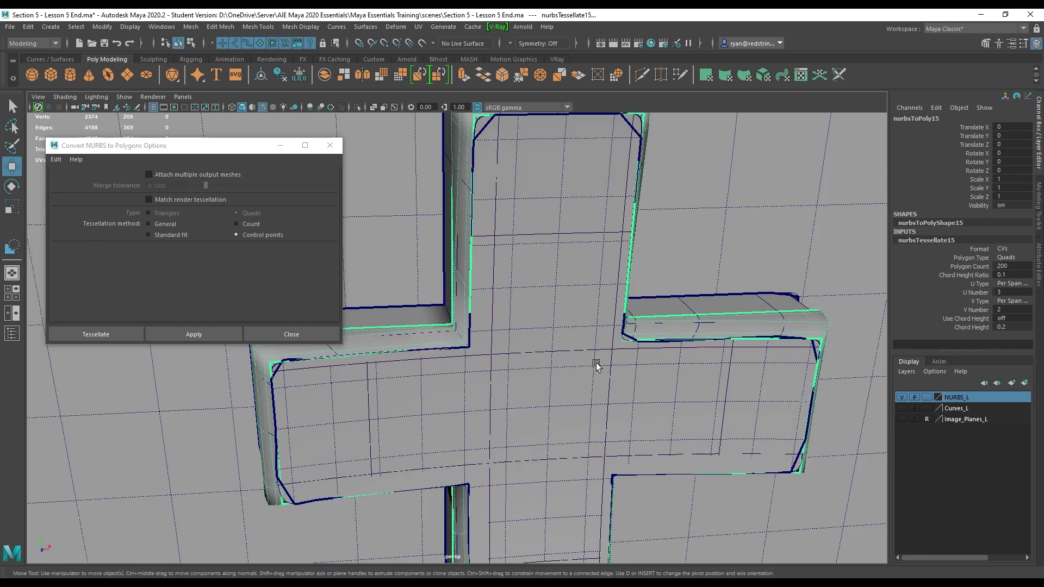
{"action": "left_click_drag", "start_coordinate": [597, 363], "coordinate": [549, 386], "text": "alt"}
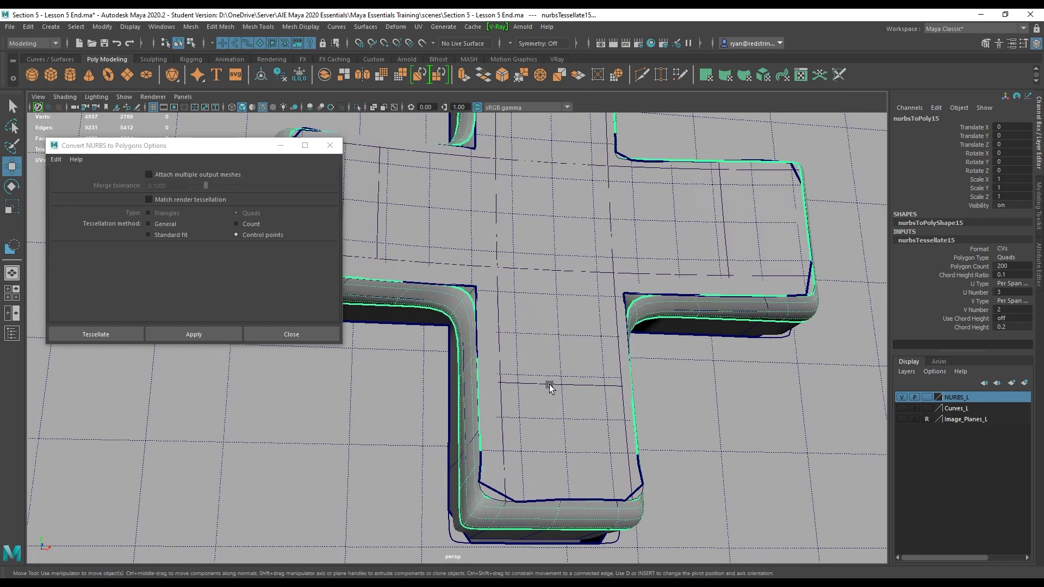
{"action": "left_click_drag", "start_coordinate": [507, 185], "coordinate": [531, 245], "text": "alt"}
Step: Convert the cross pad's side wall surface with Control points and preview both the wall and rounded edge meshes smoothed
{"action": "left_click", "coordinate": [531, 246]}
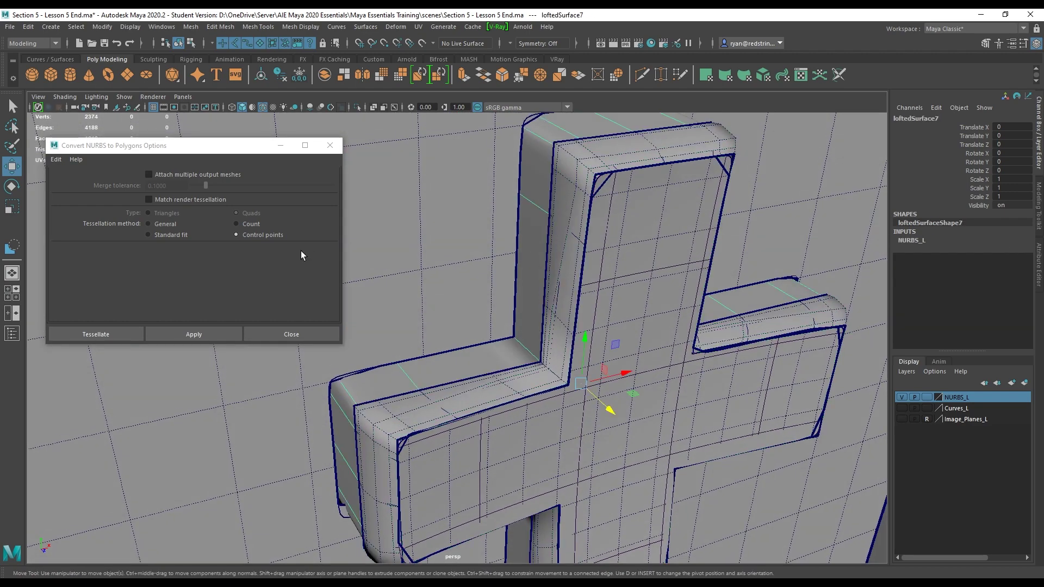
{"action": "left_click", "coordinate": [225, 334]}
{"action": "left_click_drag", "start_coordinate": [649, 222], "coordinate": [561, 306], "text": "alt"}
{"action": "left_click", "coordinate": [563, 312]}
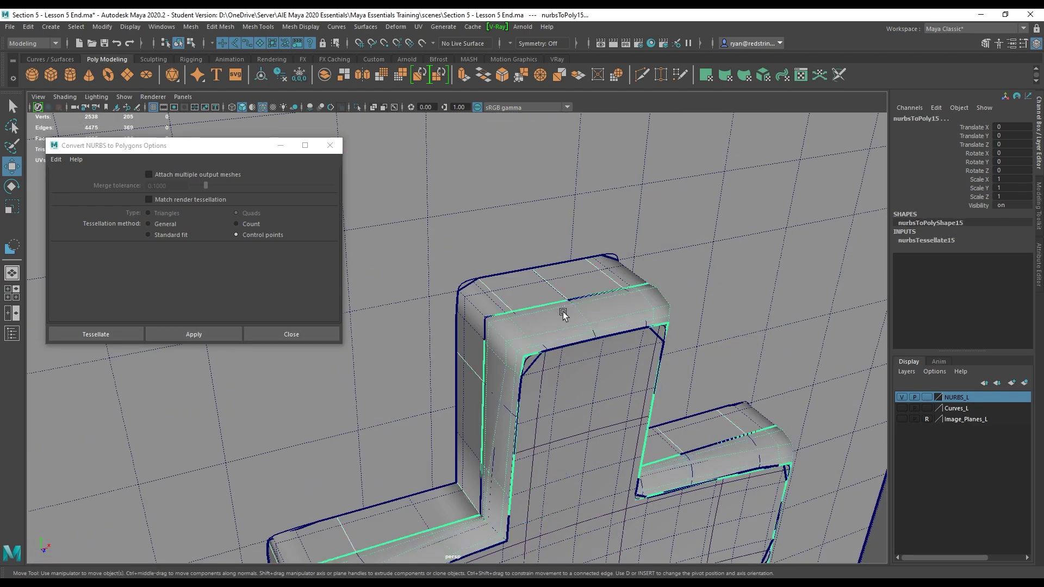
{"action": "key", "text": "1"}
{"action": "left_click", "coordinate": [543, 285]}
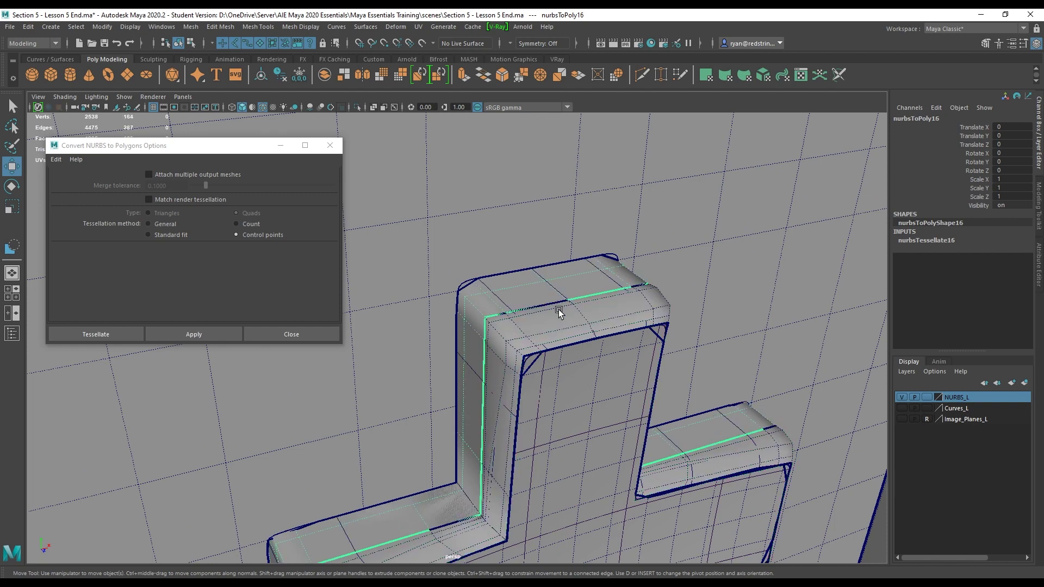
{"action": "left_click", "coordinate": [559, 320], "text": "shift"}
{"action": "key", "text": "3"}
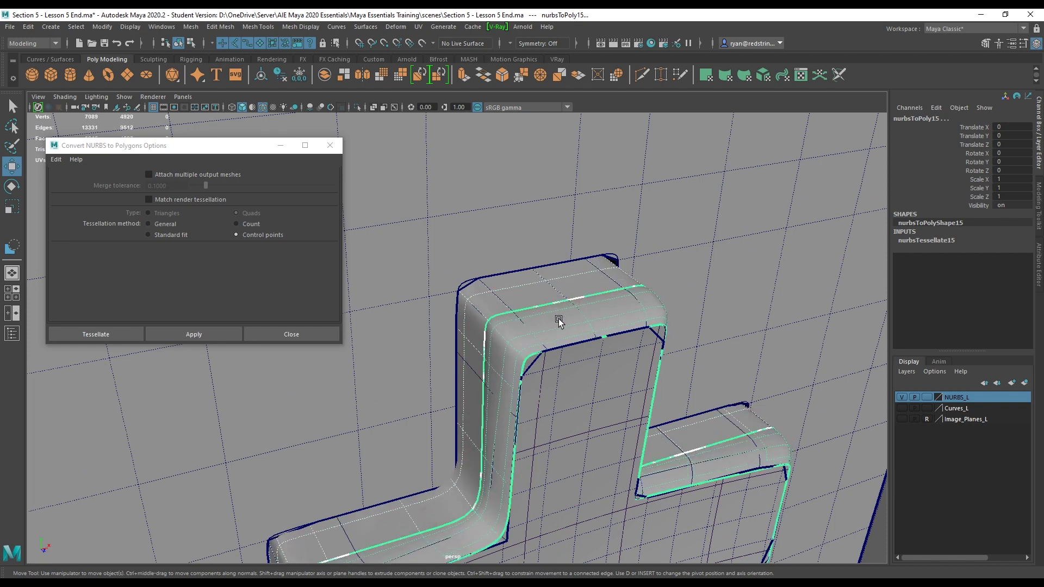
Step: Hide the NURBS_L layer and inspect the cross pad's polygon meshes up close around their corners
{"action": "scroll", "coordinate": [481, 311], "scroll_direction": "down", "scroll_amount": 5}
{"action": "left_click", "coordinate": [901, 397]}
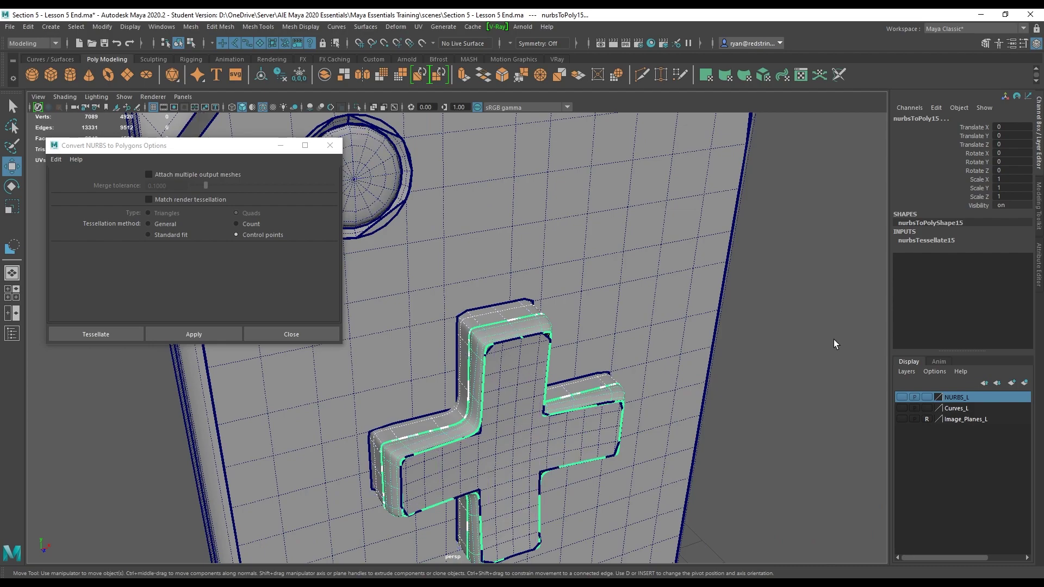
{"action": "left_click", "coordinate": [834, 337]}
{"action": "scroll", "coordinate": [619, 413], "scroll_direction": "up", "scroll_amount": 5}
{"action": "scroll", "coordinate": [553, 363], "scroll_direction": "up", "scroll_amount": 3}
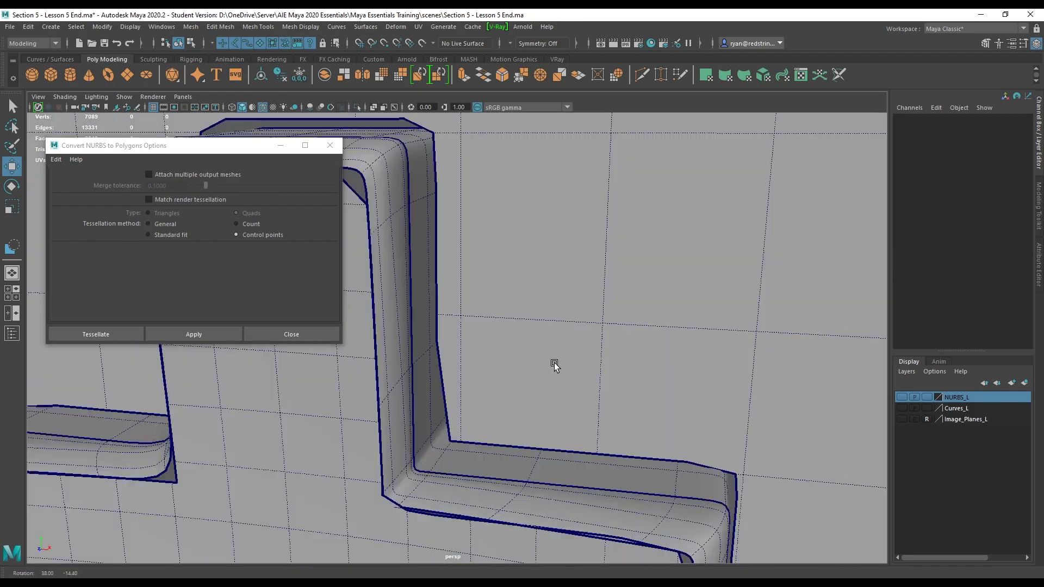
{"action": "left_click_drag", "start_coordinate": [550, 363], "coordinate": [594, 392], "text": "alt"}
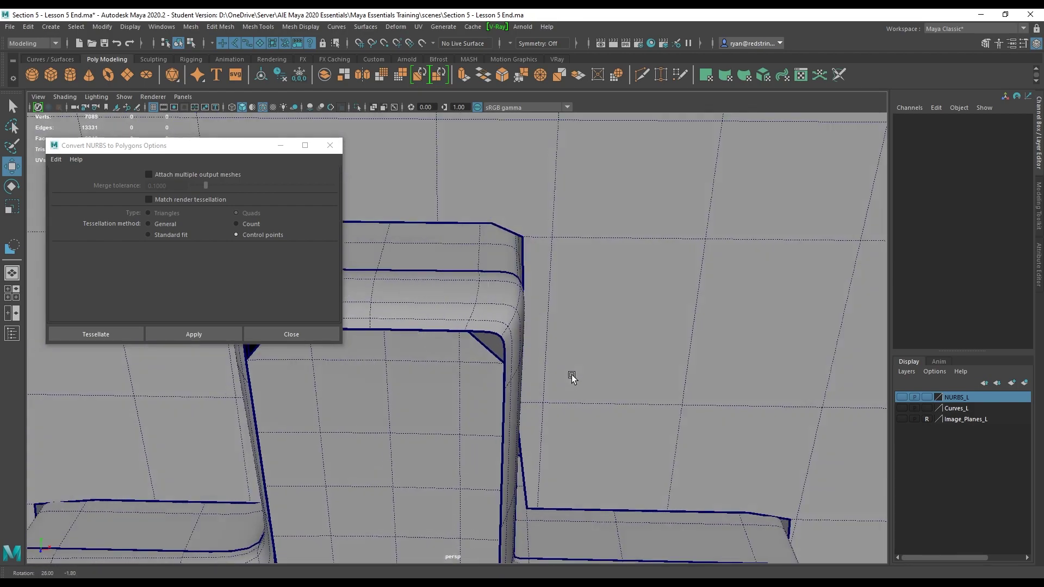
{"action": "middle_click_drag", "start_coordinate": [426, 334], "coordinate": [626, 270], "text": "alt"}
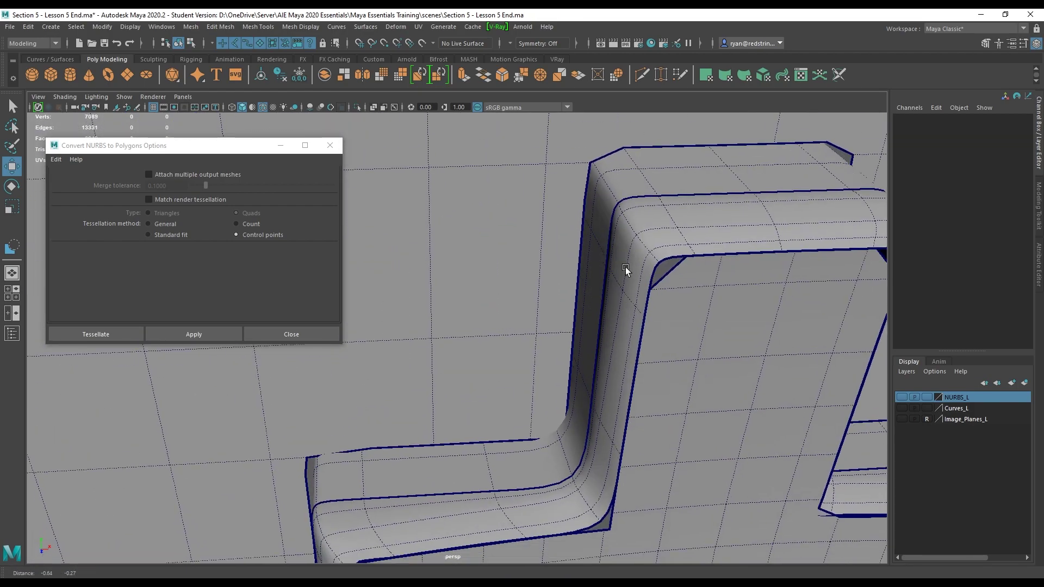
{"action": "right_click_drag", "start_coordinate": [625, 268], "coordinate": [380, 287], "text": "alt"}
{"action": "left_click_drag", "start_coordinate": [578, 423], "coordinate": [603, 390], "text": "alt"}
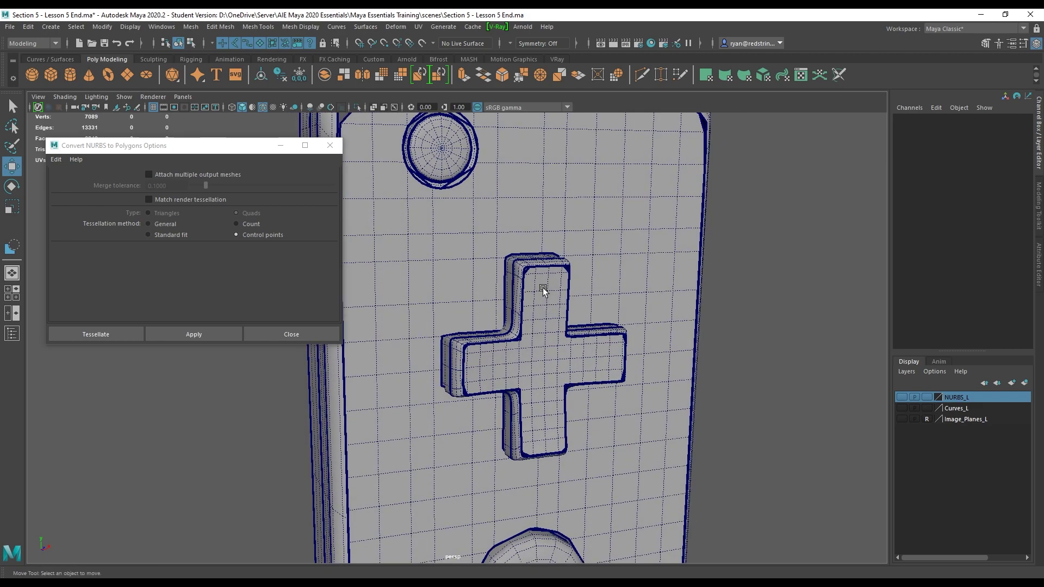
Step: Check the ring mesh around the small button in the controller's upper corner and close the NURBS conversion options
{"action": "middle_click_drag", "start_coordinate": [542, 287], "coordinate": [557, 452], "text": "alt"}
{"action": "right_click_drag", "start_coordinate": [472, 297], "coordinate": [686, 438], "text": "alt"}
{"action": "left_click", "coordinate": [571, 215]}
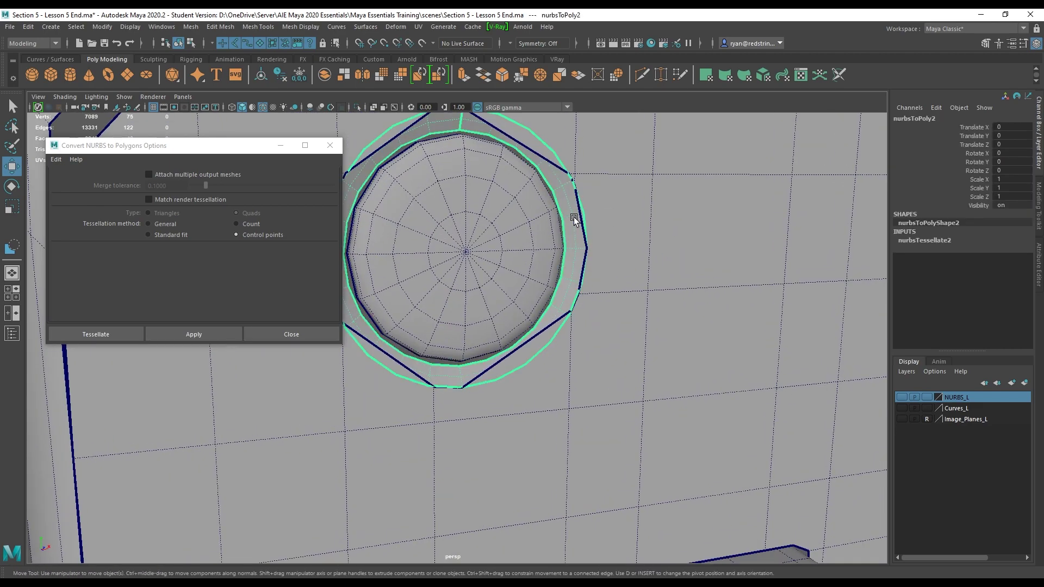
{"action": "middle_click_drag", "start_coordinate": [565, 196], "coordinate": [647, 274], "text": "alt"}
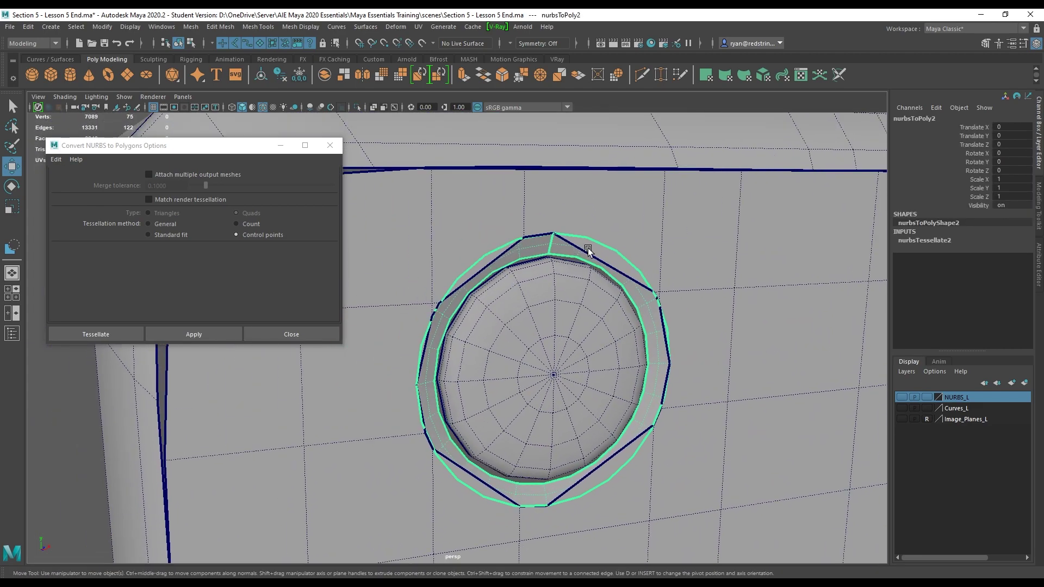
{"action": "left_click", "coordinate": [270, 330]}
Step: Examine the converted controller meshes, including the body's upper corners, the whole front and the large round button
{"action": "right_click_drag", "start_coordinate": [582, 412], "coordinate": [380, 293], "text": "alt"}
{"action": "middle_click_drag", "start_coordinate": [582, 439], "coordinate": [543, 204], "text": "alt"}
{"action": "middle_click_drag", "start_coordinate": [545, 466], "coordinate": [495, 206], "text": "alt"}
{"action": "middle_click_drag", "start_coordinate": [513, 441], "coordinate": [511, 430], "text": "alt"}
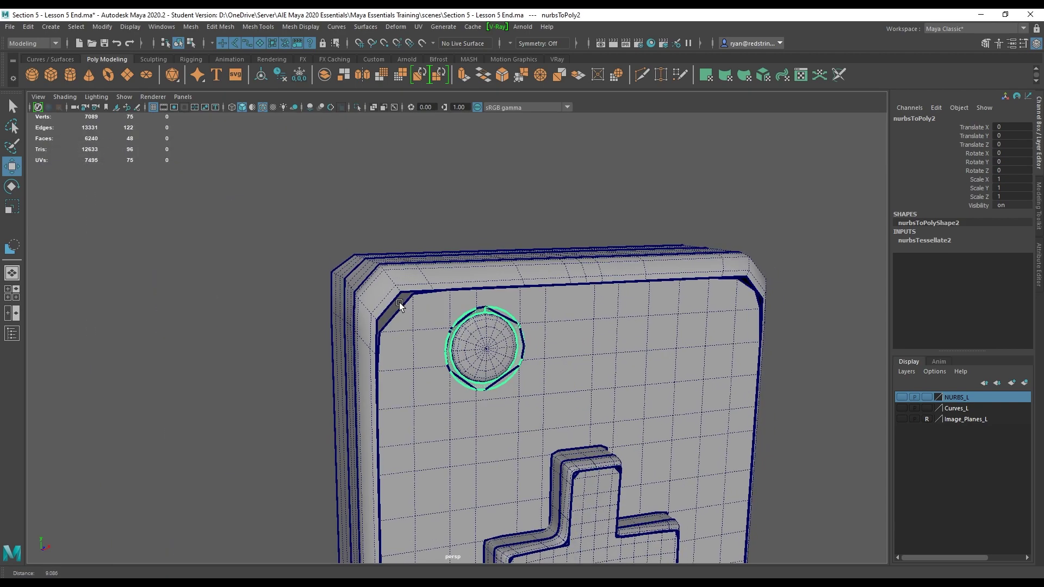
{"action": "right_click_drag", "start_coordinate": [511, 430], "coordinate": [454, 380], "text": "alt"}
{"action": "left_click_drag", "start_coordinate": [454, 381], "coordinate": [385, 325], "text": "alt"}
{"action": "middle_click_drag", "start_coordinate": [544, 237], "coordinate": [451, 419], "text": "alt"}
{"action": "right_click_drag", "start_coordinate": [478, 348], "coordinate": [363, 201], "text": "alt"}
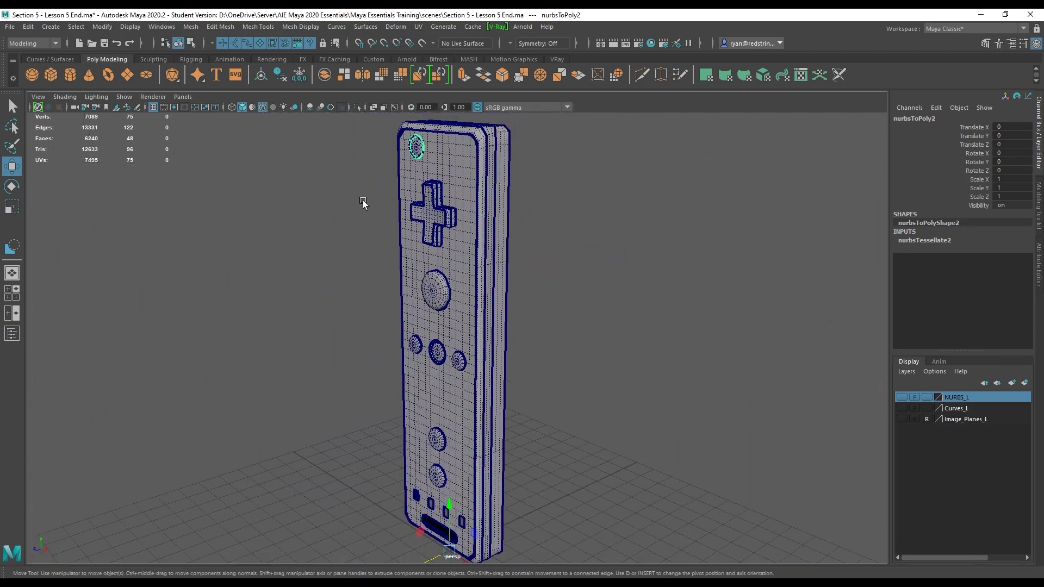
{"action": "left_click", "coordinate": [363, 201]}
{"action": "left_click_drag", "start_coordinate": [422, 220], "coordinate": [523, 354], "text": "alt"}
{"action": "scroll", "coordinate": [524, 351], "scroll_direction": "up", "scroll_amount": 5}
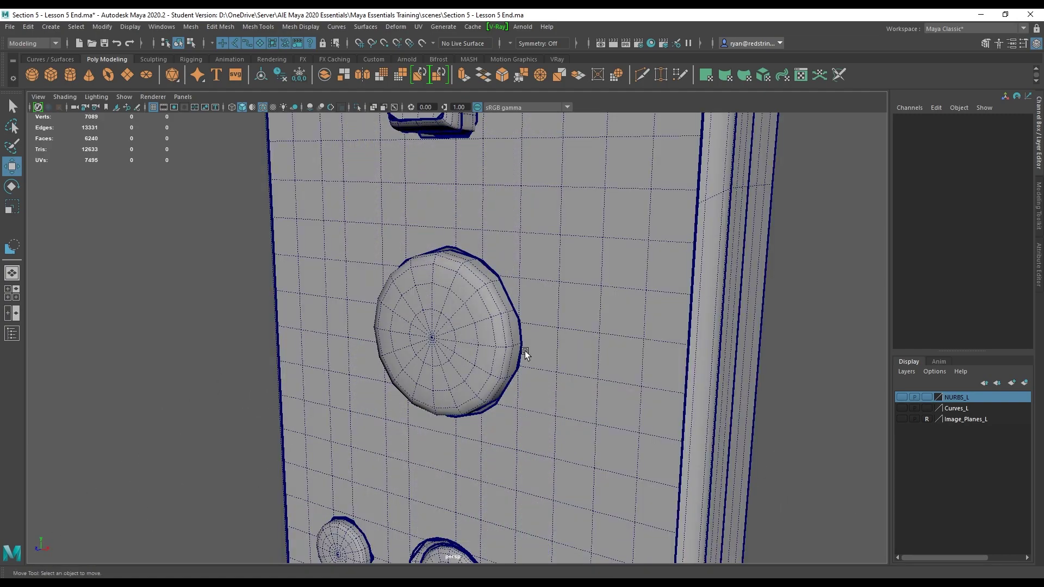
{"action": "scroll", "coordinate": [524, 351], "scroll_direction": "down", "scroll_amount": 2}
{"action": "left_click_drag", "start_coordinate": [412, 243], "coordinate": [389, 258], "text": "alt"}
{"action": "middle_click_drag", "start_coordinate": [472, 190], "coordinate": [525, 435], "text": "alt"}
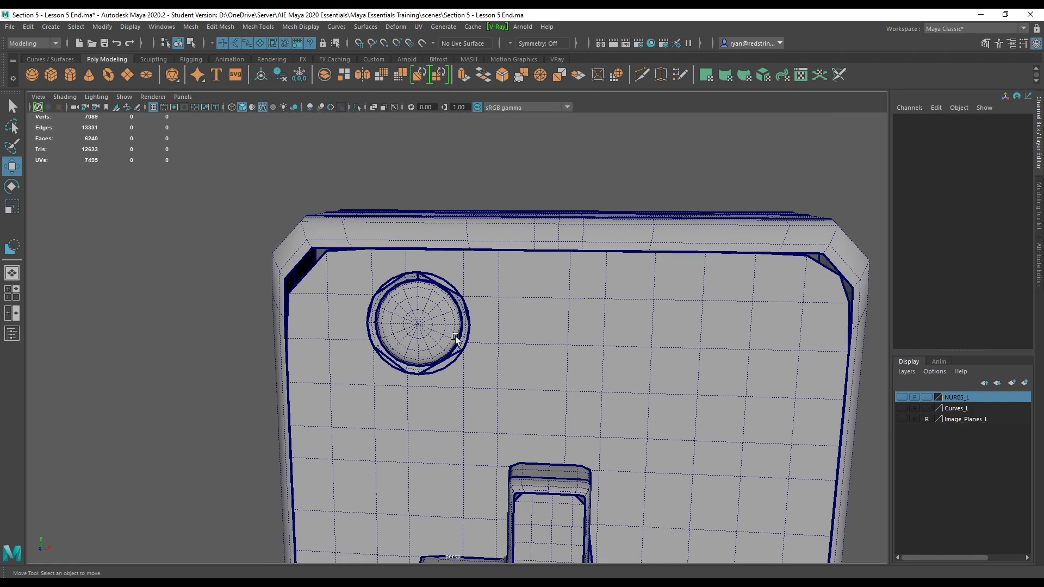
Step: Delete every other radial edge at the center of the small round button in the controller's upper corner
{"action": "left_click", "coordinate": [456, 338]}
{"action": "scroll", "coordinate": [518, 373], "scroll_direction": "up", "scroll_amount": 6}
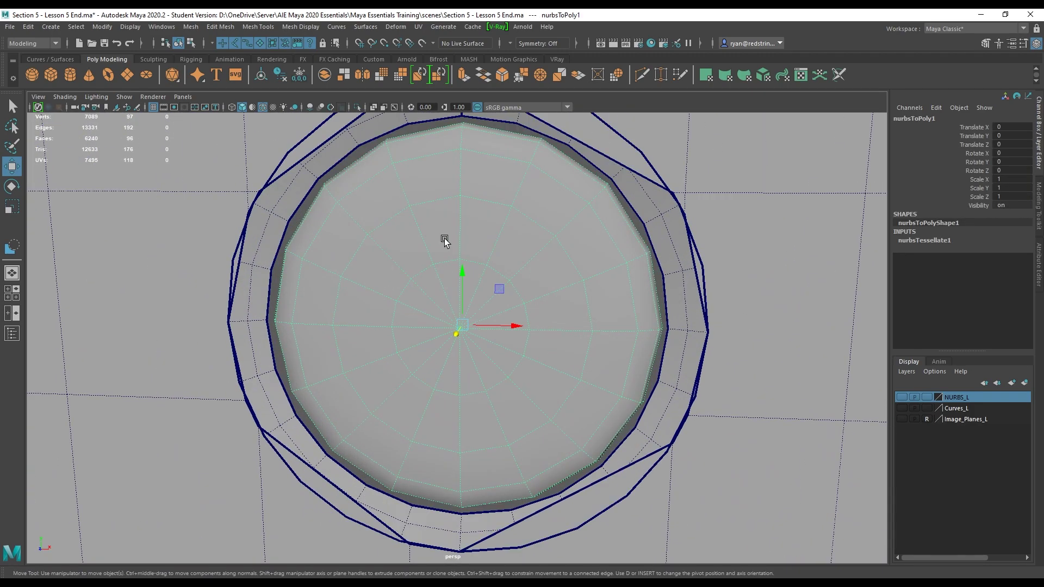
{"action": "right_click_drag", "start_coordinate": [444, 240], "coordinate": [441, 203]}
{"action": "left_click", "coordinate": [457, 275]}
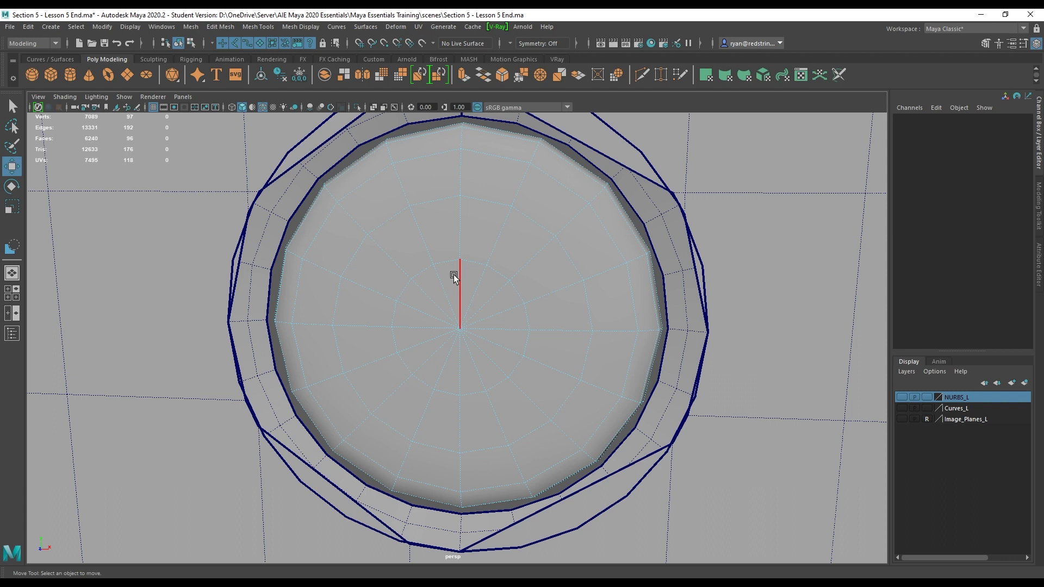
{"action": "key", "text": "q"}
{"action": "left_click", "coordinate": [497, 286], "text": "shift"}
{"action": "left_click", "coordinate": [503, 329], "text": "shift"}
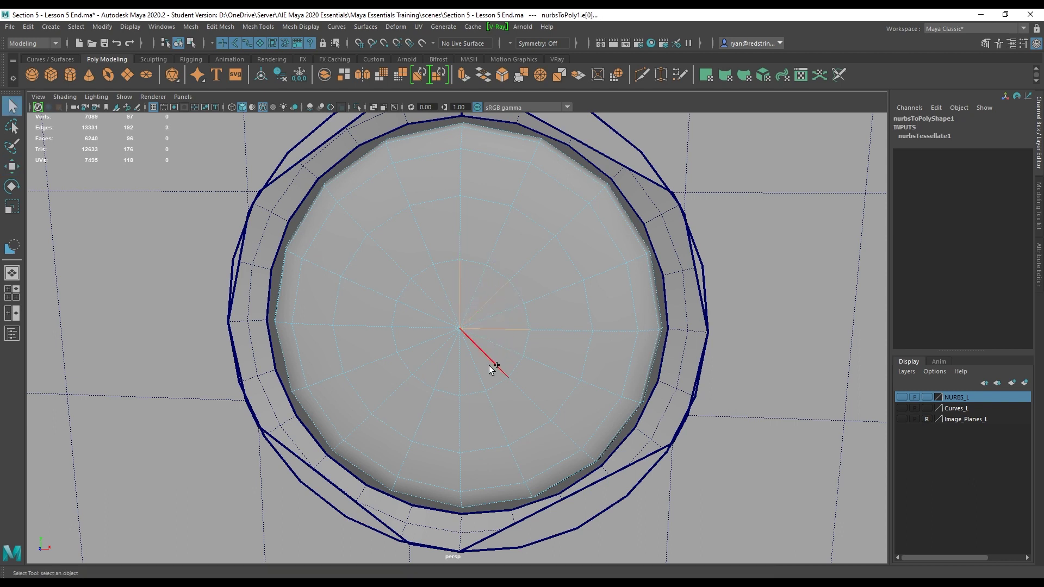
{"action": "left_click", "coordinate": [488, 365], "text": "shift"}
{"action": "left_click", "coordinate": [463, 367], "text": "shift"}
{"action": "key", "text": "Delete"}
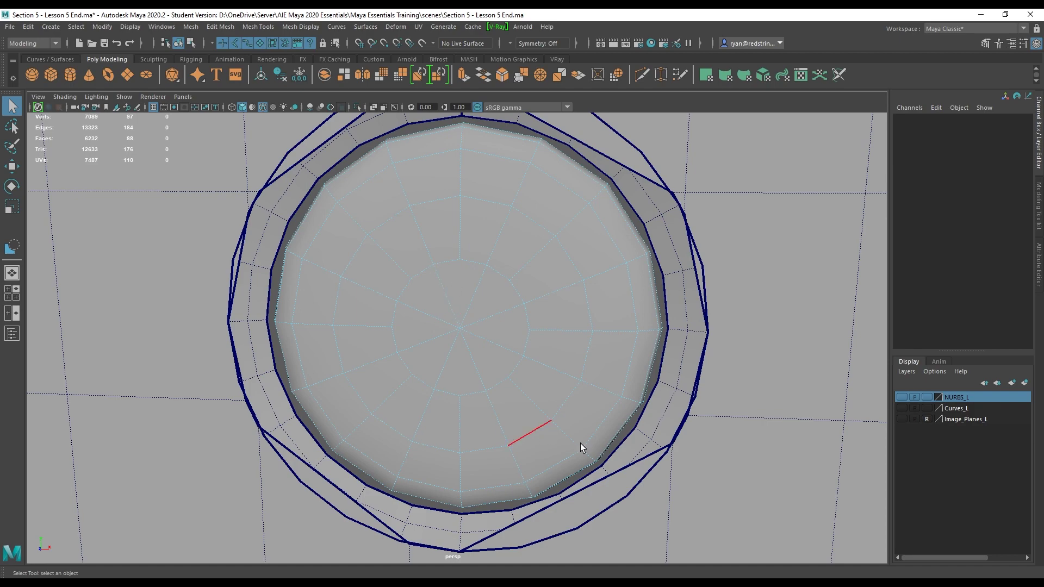
Step: Delete every other radial edge at the center of the large round button below the cross pad
{"action": "right_click_drag", "start_coordinate": [579, 442], "coordinate": [343, 307], "text": "alt"}
{"action": "middle_click_drag", "start_coordinate": [604, 501], "coordinate": [454, 230], "text": "alt"}
{"action": "middle_click_drag", "start_coordinate": [462, 484], "coordinate": [509, 229], "text": "alt"}
{"action": "right_click_drag", "start_coordinate": [508, 305], "coordinate": [656, 409], "text": "alt"}
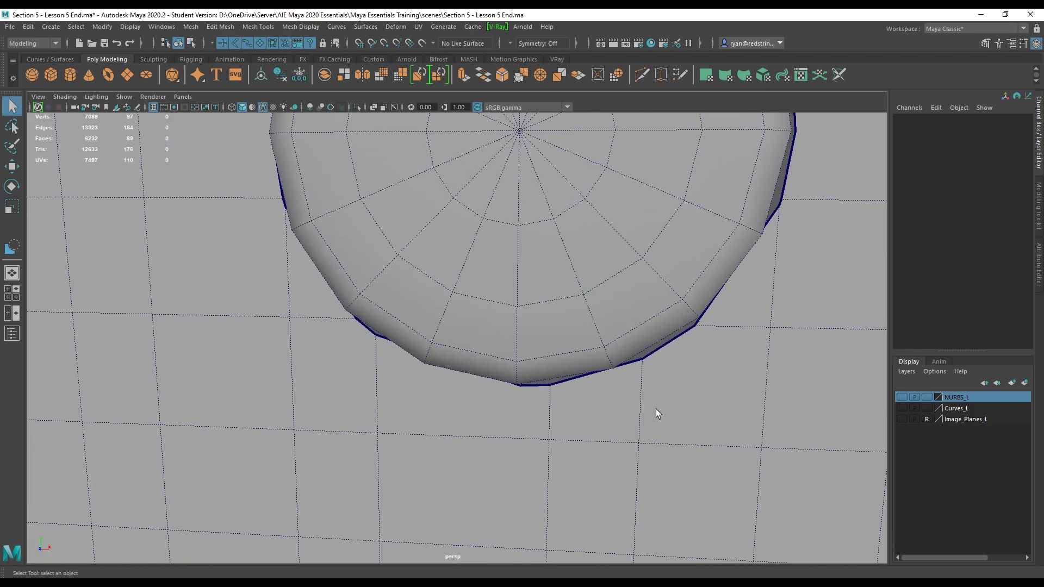
{"action": "middle_click_drag", "start_coordinate": [528, 131], "coordinate": [507, 321], "text": "alt"}
{"action": "left_click", "coordinate": [504, 287]}
{"action": "right_click_drag", "start_coordinate": [499, 295], "coordinate": [497, 252]}
{"action": "left_click", "coordinate": [557, 326]}
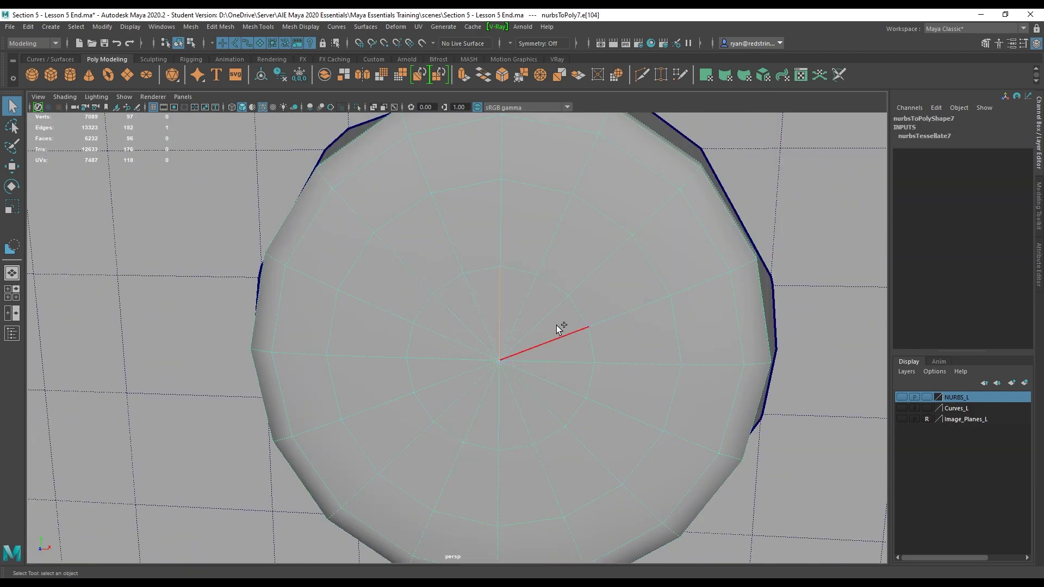
{"action": "left_click", "coordinate": [559, 374], "text": "shift"}
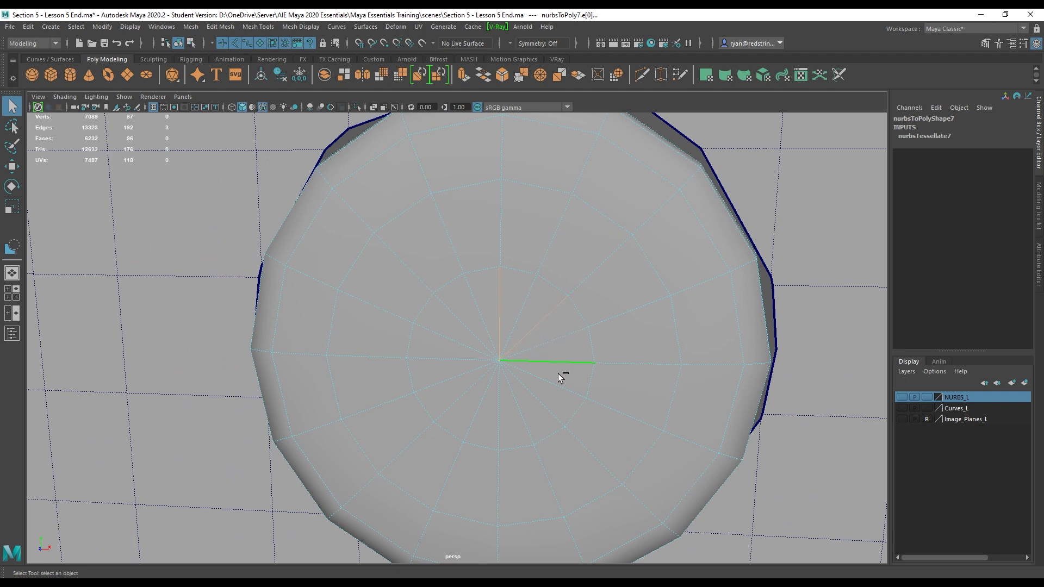
{"action": "left_click", "coordinate": [549, 409], "text": "shift"}
{"action": "left_click", "coordinate": [497, 423], "text": "shift"}
{"action": "left_click", "coordinate": [455, 399], "text": "shift"}
{"action": "left_click", "coordinate": [446, 357], "text": "shift"}
{"action": "key", "text": "Delete"}
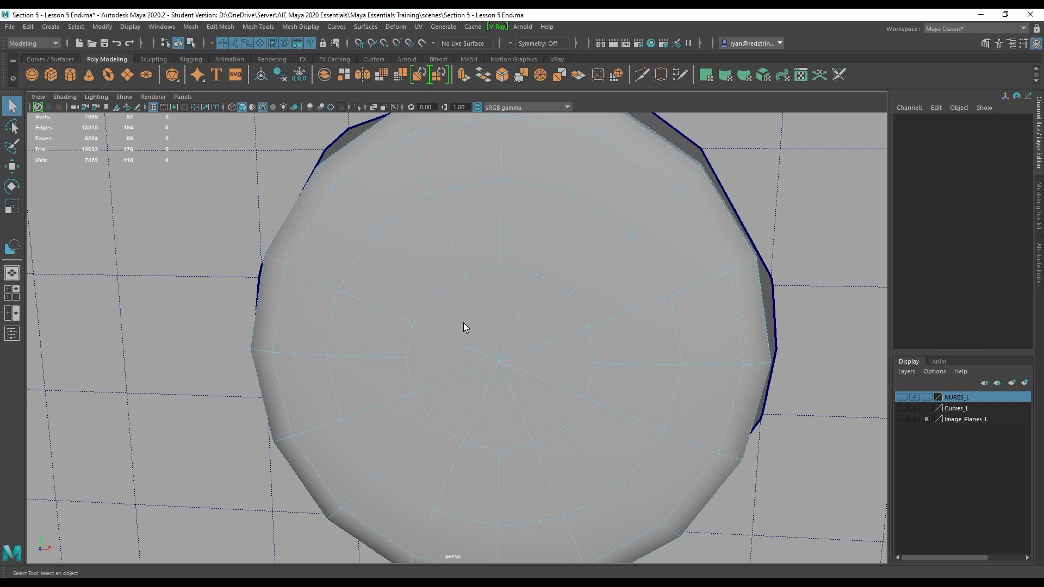
Step: Delete alternate radial edges at the centers of the left and middle buttons in the row of three
{"action": "scroll", "coordinate": [465, 320], "scroll_direction": "down", "scroll_amount": 8}
{"action": "scroll", "coordinate": [463, 318], "scroll_direction": "up", "scroll_amount": 5}
{"action": "middle_click_drag", "start_coordinate": [462, 317], "coordinate": [512, 289], "text": "alt"}
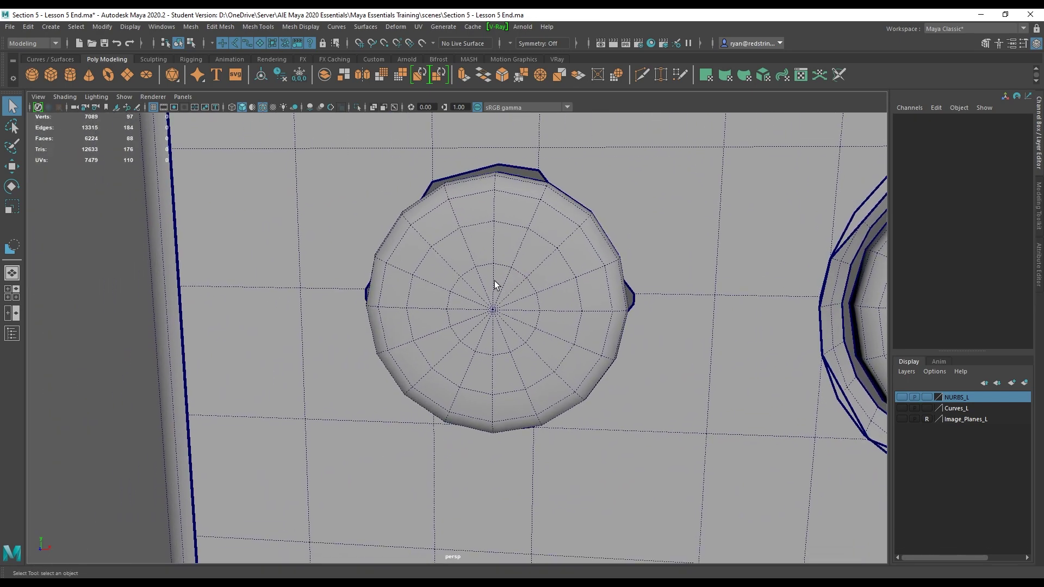
{"action": "left_click", "coordinate": [494, 274]}
{"action": "right_click_drag", "start_coordinate": [487, 257], "coordinate": [486, 233]}
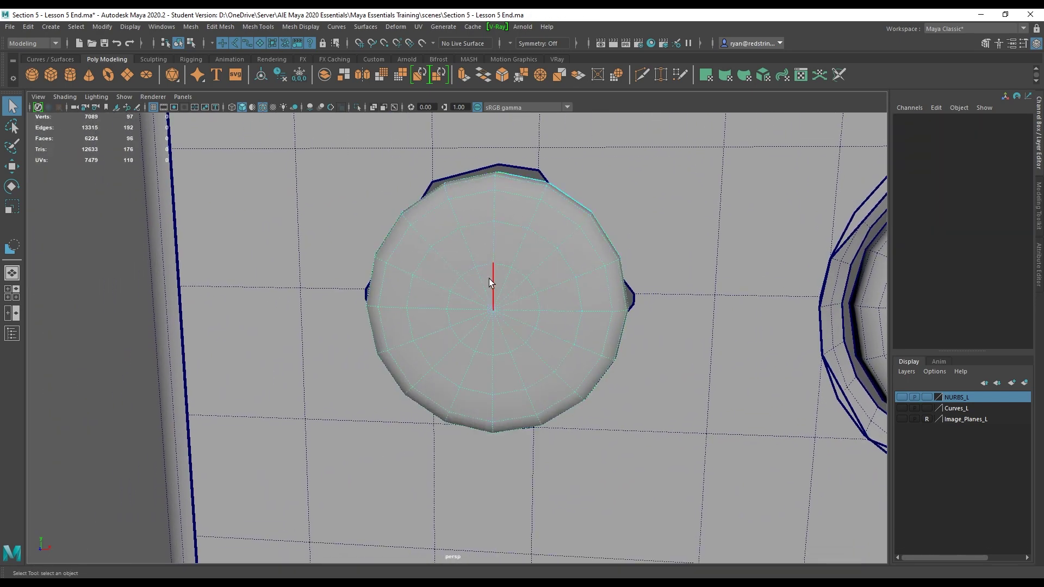
{"action": "left_click", "coordinate": [510, 285]}
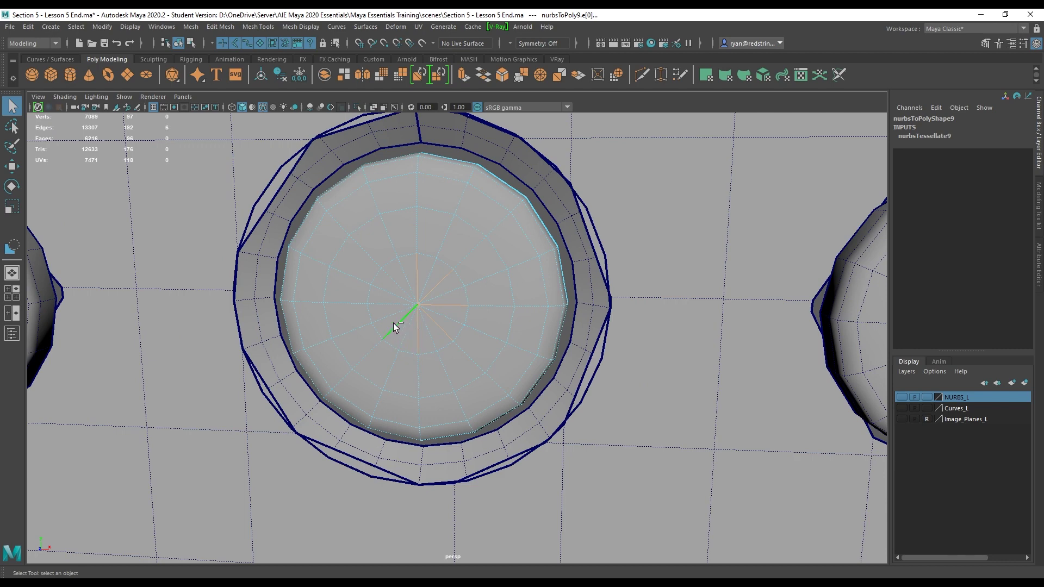
Step: Delete alternate radial edges at the center of the right button in the row of three
{"action": "scroll", "coordinate": [387, 301], "scroll_direction": "down", "scroll_amount": 6}
{"action": "left_click", "coordinate": [665, 311]}
{"action": "key", "text": "f"}
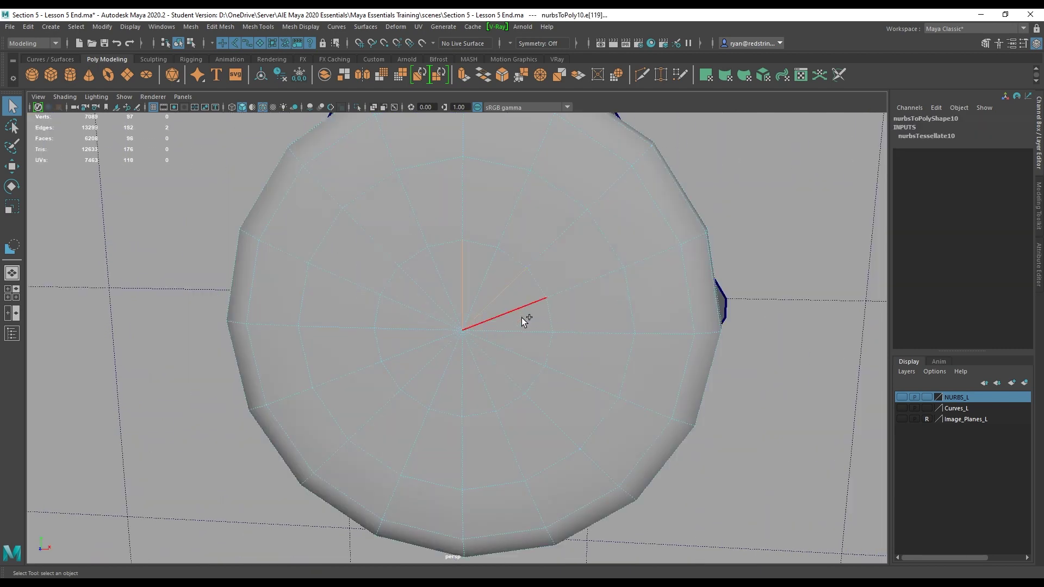
{"action": "left_click", "coordinate": [521, 332], "text": "shift"}
{"action": "left_click", "coordinate": [511, 380], "text": "shift"}
{"action": "left_click", "coordinate": [462, 398], "text": "shift"}
{"action": "left_click", "coordinate": [431, 361], "text": "shift"}
{"action": "left_click", "coordinate": [410, 327], "text": "shift"}
{"action": "left_click", "coordinate": [417, 275], "text": "shift"}
{"action": "key", "text": "Delete"}
Step: Delete every other radial edge at the center of the upper of the two buttons below the row of three
{"action": "scroll", "coordinate": [430, 321], "scroll_direction": "down", "scroll_amount": 5}
{"action": "middle_click_drag", "start_coordinate": [431, 321], "coordinate": [544, 130], "text": "alt"}
{"action": "right_click_drag", "start_coordinate": [544, 131], "coordinate": [647, 419], "text": "alt"}
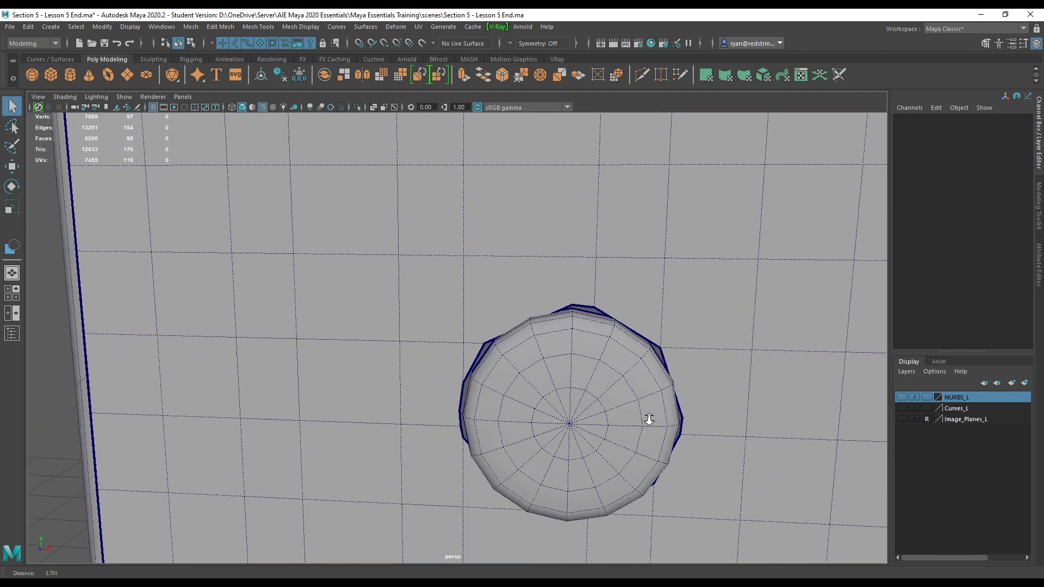
{"action": "middle_click_drag", "start_coordinate": [647, 419], "coordinate": [540, 220], "text": "alt"}
{"action": "right_click_drag", "start_coordinate": [539, 220], "coordinate": [657, 294], "text": "alt"}
{"action": "middle_click_drag", "start_coordinate": [634, 250], "coordinate": [587, 313], "text": "alt"}
{"action": "right_click_drag", "start_coordinate": [586, 313], "coordinate": [586, 272]}
{"action": "left_click", "coordinate": [537, 238]}
{"action": "left_click", "coordinate": [566, 244], "text": "shift"}
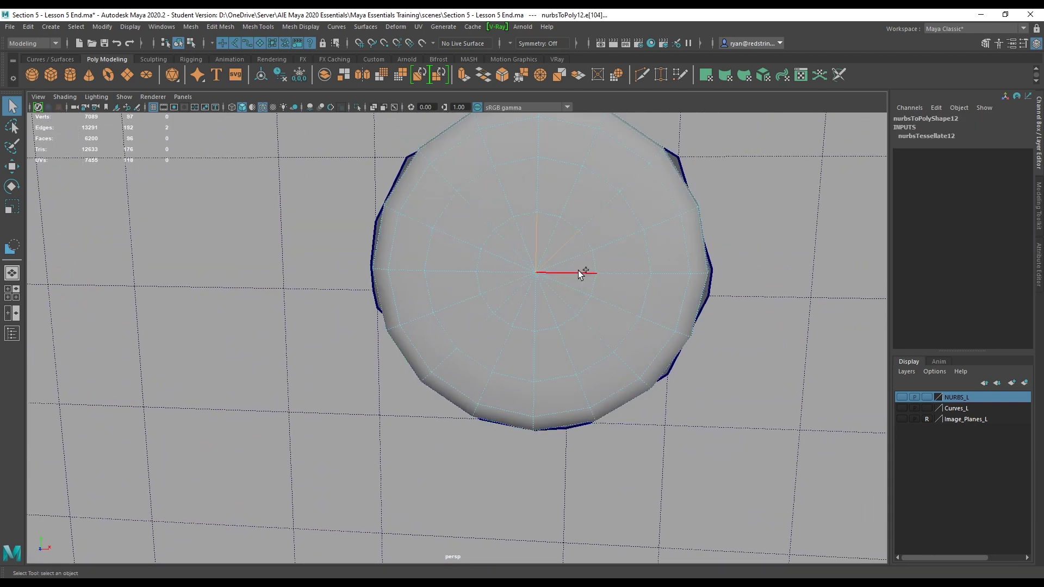
{"action": "left_click", "coordinate": [578, 272], "text": "shift"}
{"action": "key", "text": "Delete"}
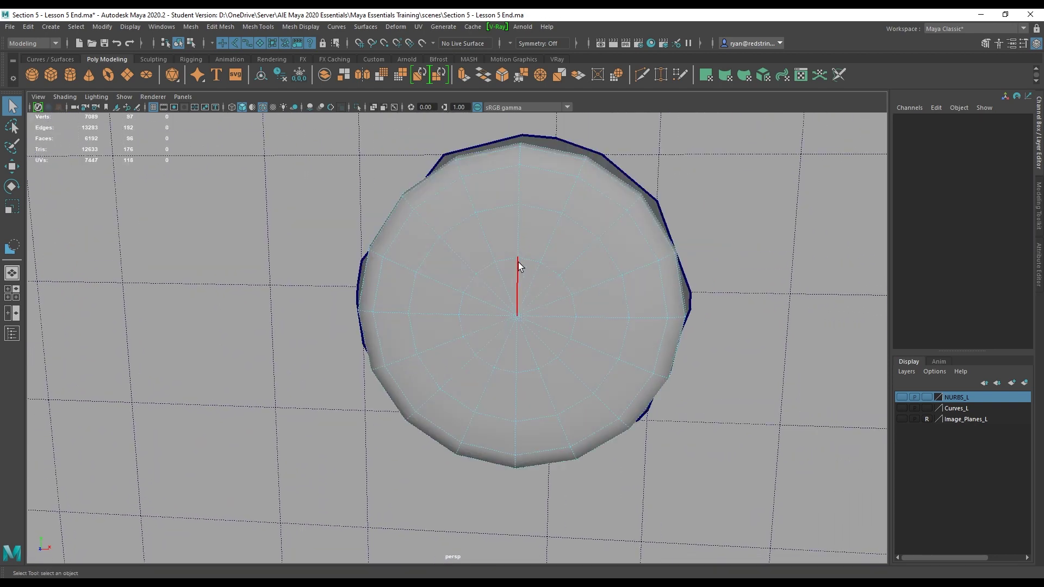
Step: Delete every other radial edge at the center of the lowest round button on the controller's front
{"action": "left_click", "coordinate": [518, 266]}
{"action": "left_click", "coordinate": [561, 312], "text": "shift"}
{"action": "left_click", "coordinate": [546, 344], "text": "shift"}
{"action": "left_click", "coordinate": [516, 353], "text": "shift"}
{"action": "left_click", "coordinate": [489, 343], "text": "shift"}
{"action": "left_click", "coordinate": [478, 313], "text": "shift"}
{"action": "left_click", "coordinate": [495, 288], "text": "shift"}
{"action": "key", "text": "Delete"}
Step: Circularize the front plate's border edge loop of the hole around the lowest round button
{"action": "right_click_drag", "start_coordinate": [505, 234], "coordinate": [556, 222]}
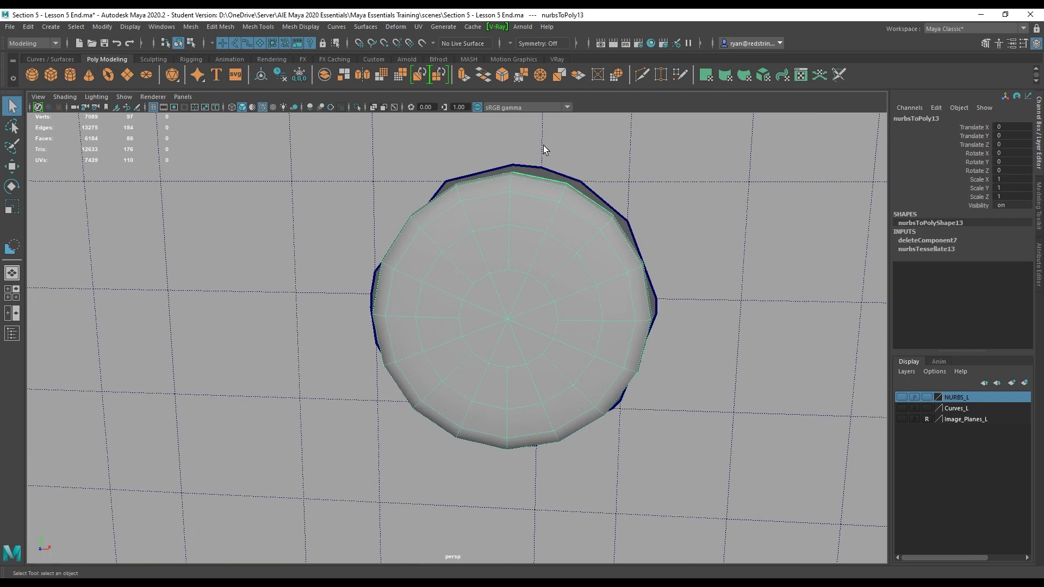
{"action": "left_click", "coordinate": [538, 145]}
{"action": "right_click_drag", "start_coordinate": [537, 144], "coordinate": [523, 115]}
{"action": "left_click", "coordinate": [517, 169]}
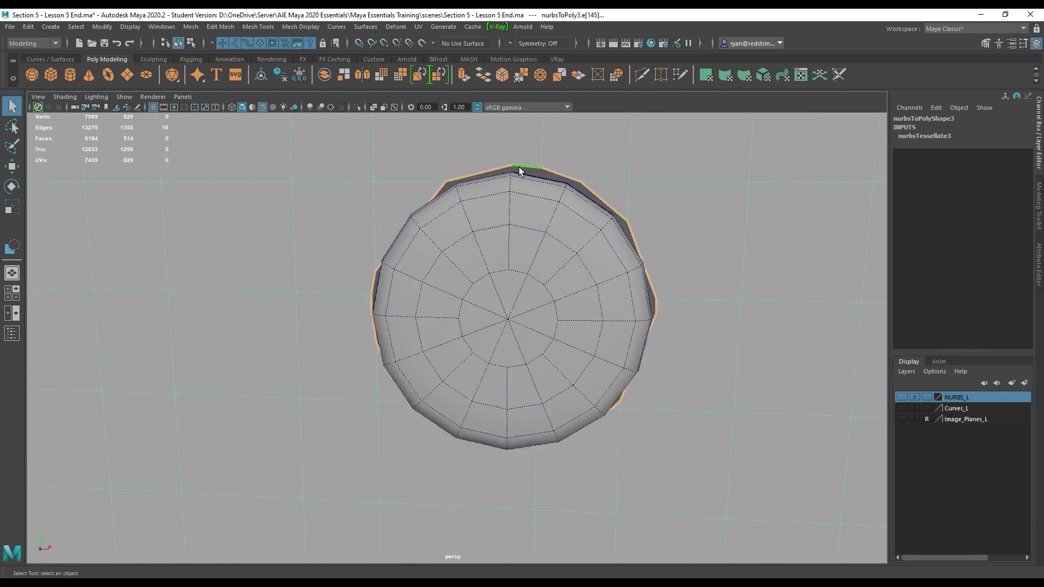
{"action": "left_click_drag", "start_coordinate": [604, 263], "coordinate": [617, 34], "text": "alt"}
{"action": "left_click", "coordinate": [616, 76]}
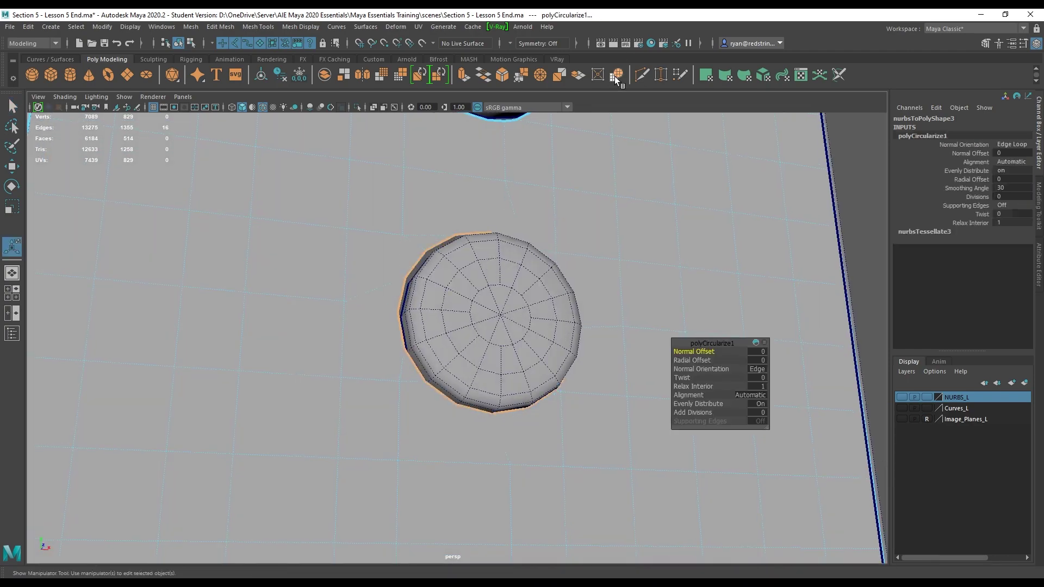
Step: Try to rotate the circularized hole's border edge loop freehand to line its vertices up with the lowest button
{"action": "left_click_drag", "start_coordinate": [609, 234], "coordinate": [531, 277], "text": "alt"}
{"action": "key", "text": "e"}
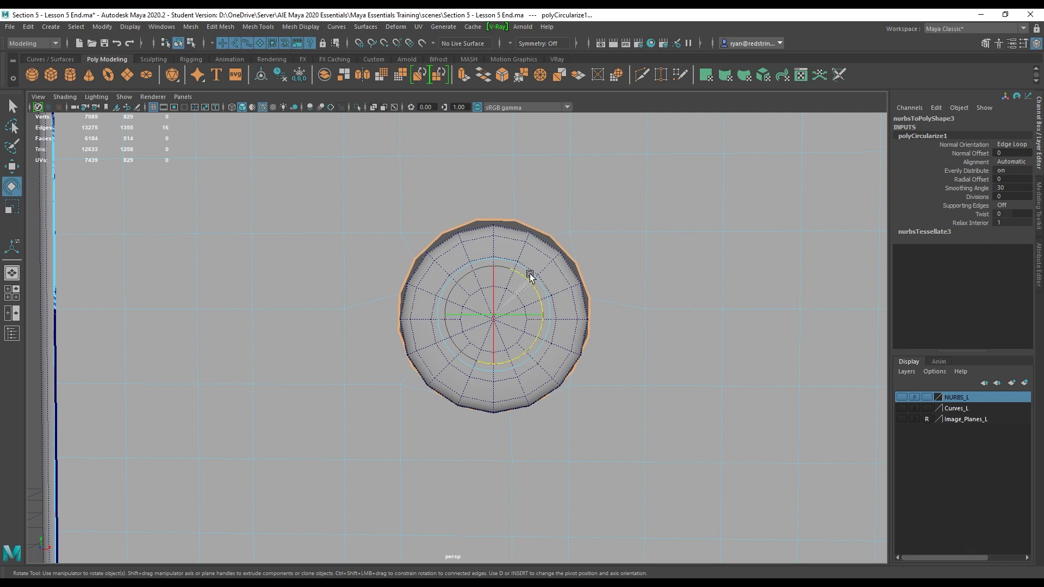
{"action": "scroll", "coordinate": [585, 276], "scroll_direction": "up", "scroll_amount": 5}
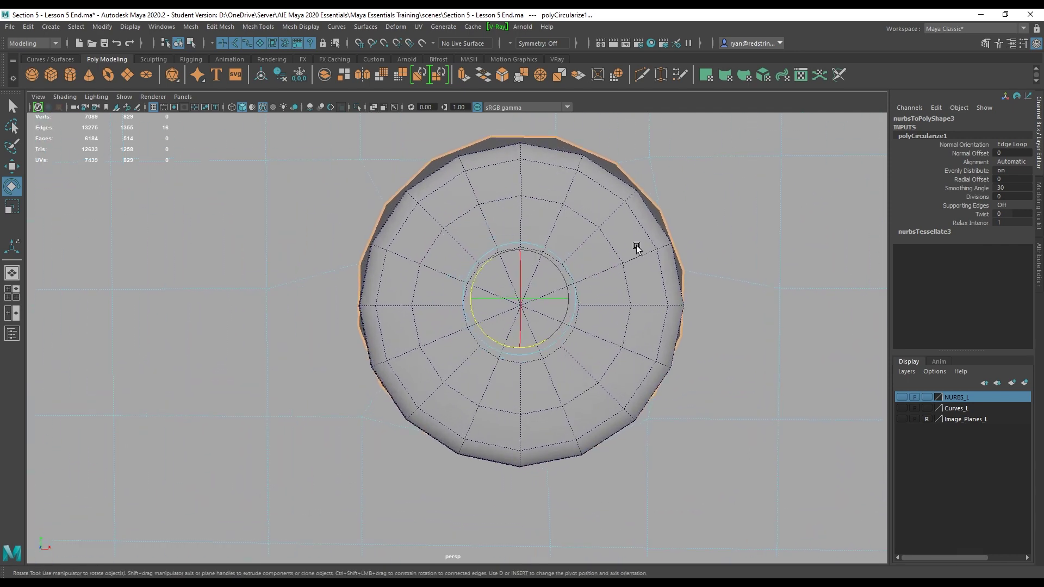
{"action": "right_click_drag", "start_coordinate": [435, 192], "coordinate": [434, 159]}
{"action": "double_click", "coordinate": [440, 181]}
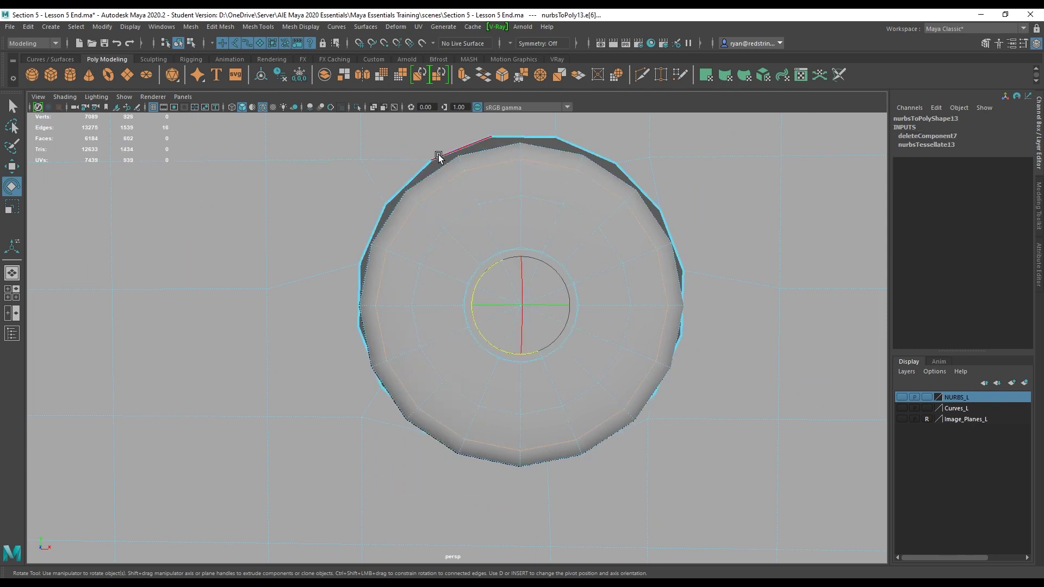
{"action": "double_click", "coordinate": [509, 135]}
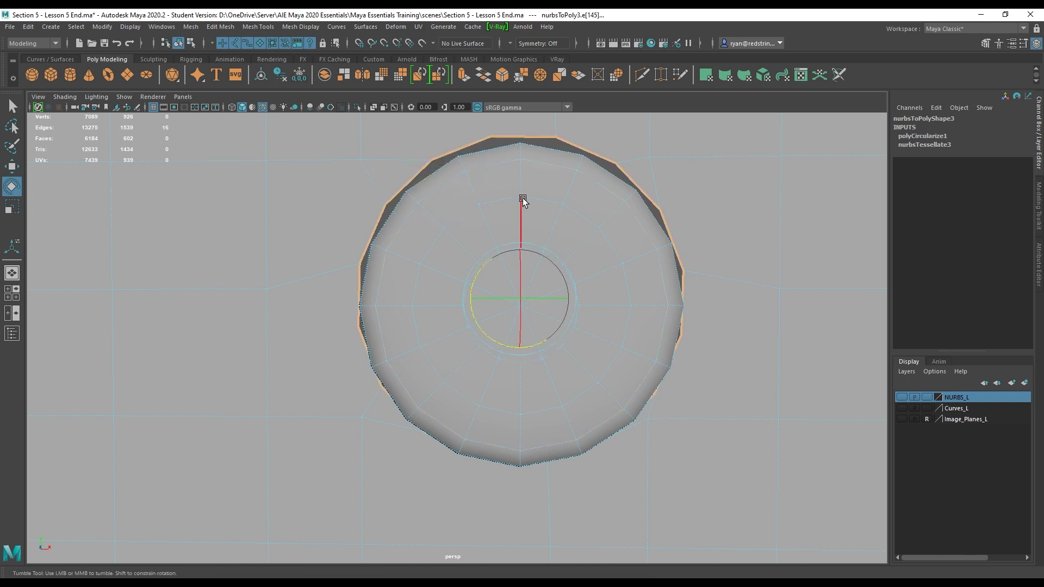
{"action": "left_click_drag", "start_coordinate": [523, 200], "coordinate": [523, 204], "text": "alt"}
{"action": "left_click_drag", "start_coordinate": [539, 254], "coordinate": [550, 249]}
{"action": "key", "text": "ctrl+z"}
{"action": "key", "text": "ctrl+z"}
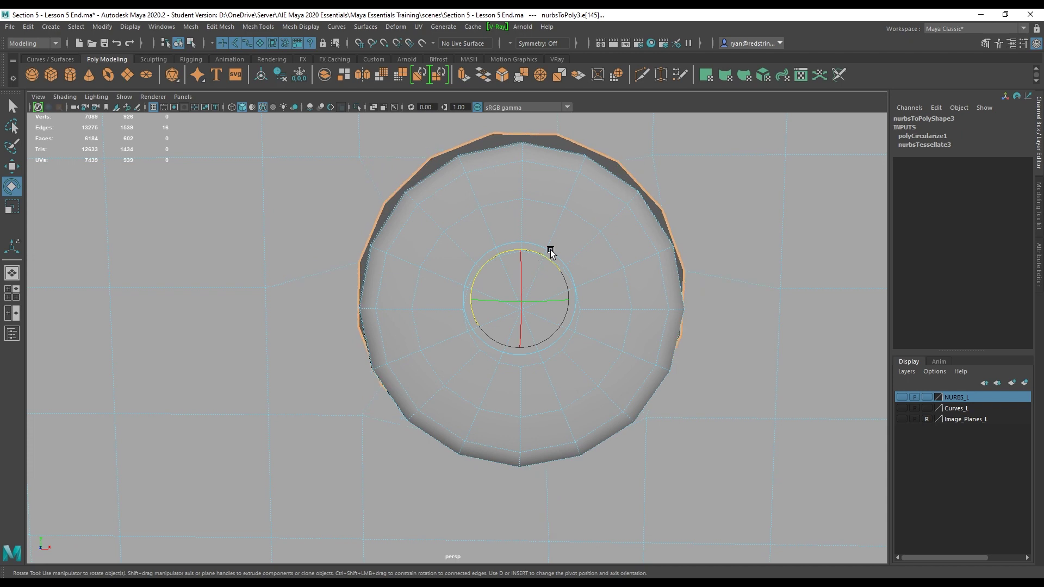
{"action": "double_click", "coordinate": [597, 149]}
{"action": "left_click_drag", "start_coordinate": [544, 253], "coordinate": [539, 245]}
Step: Set the Rotate tool's step snap increment to 10 with the snap mode Off
{"action": "double_click", "coordinate": [11, 187]}
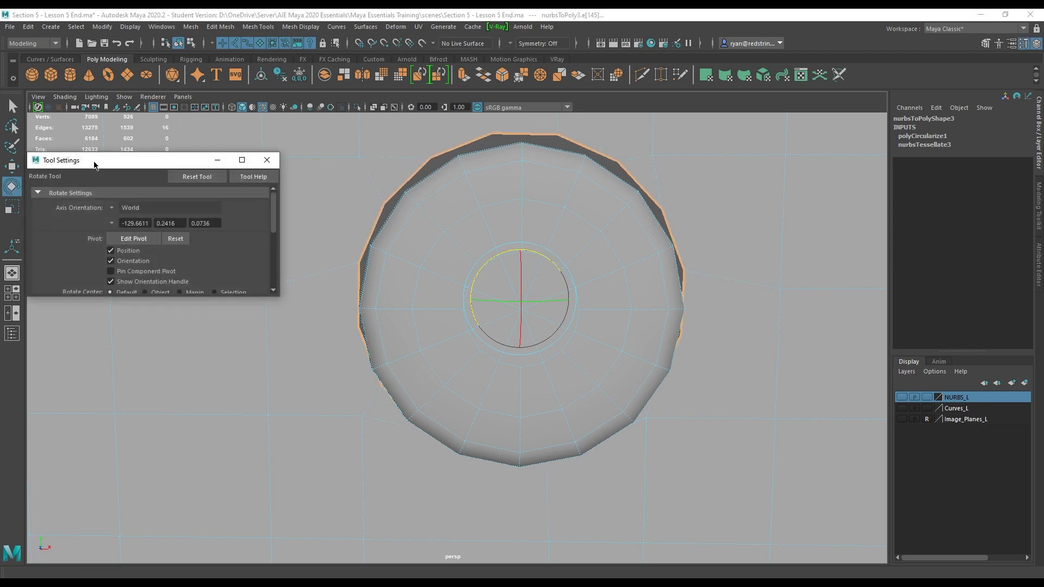
{"action": "left_click_drag", "start_coordinate": [197, 144], "coordinate": [197, 58]}
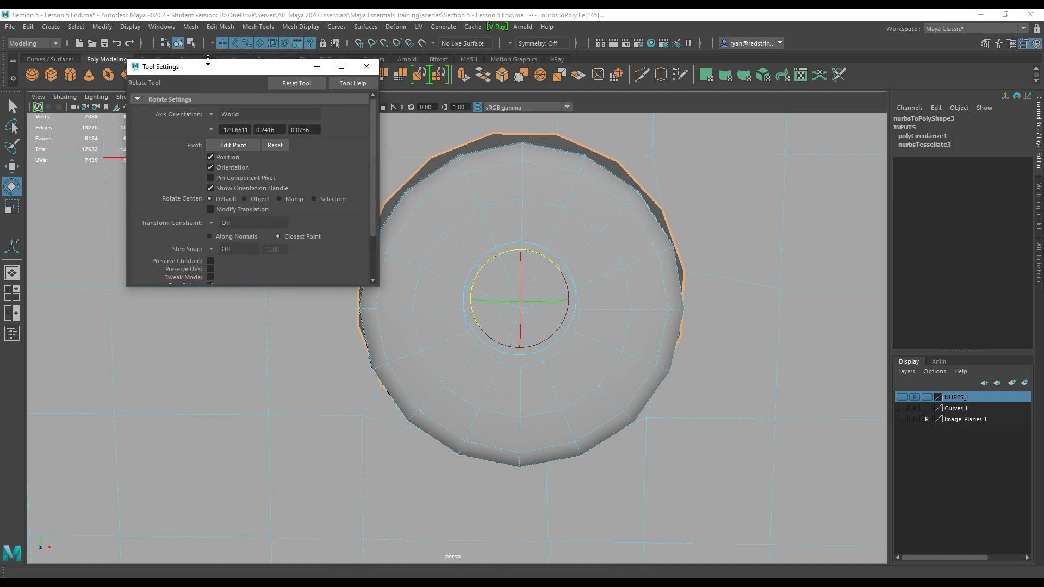
{"action": "left_click_drag", "start_coordinate": [319, 285], "coordinate": [310, 420]}
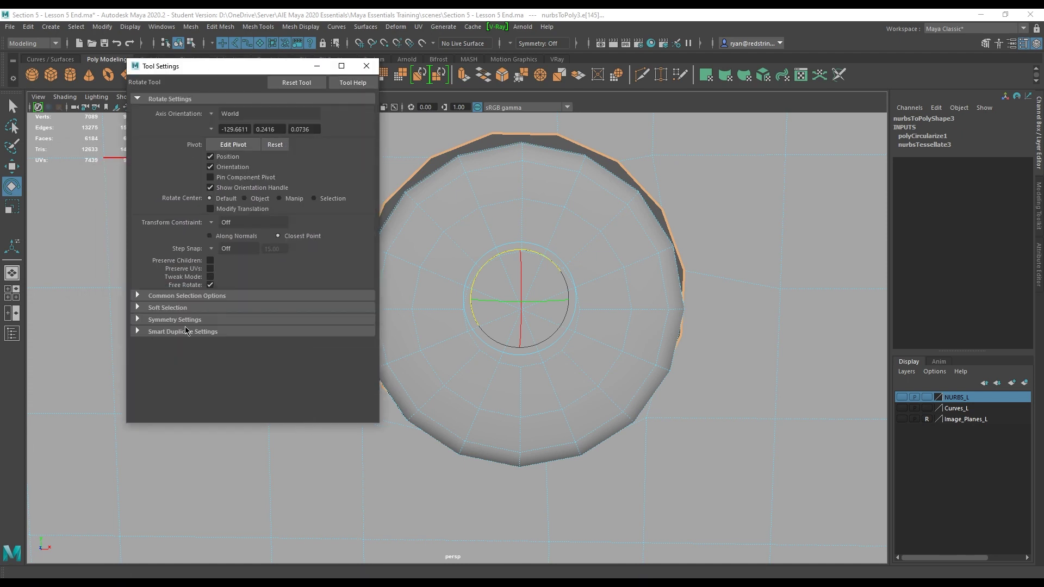
{"action": "left_click", "coordinate": [215, 248]}
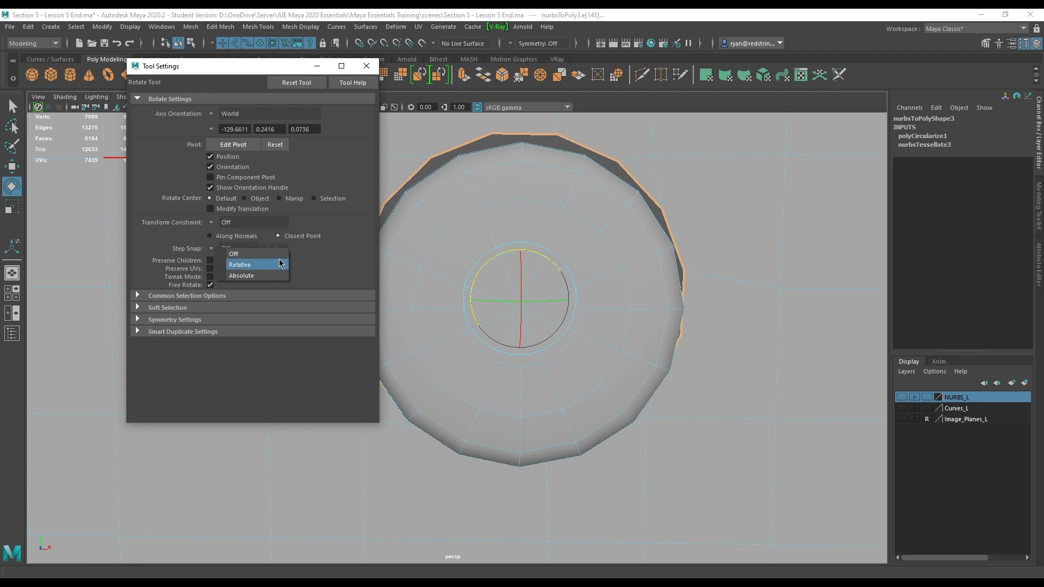
{"action": "left_click", "coordinate": [281, 264]}
{"action": "left_click", "coordinate": [263, 248]}
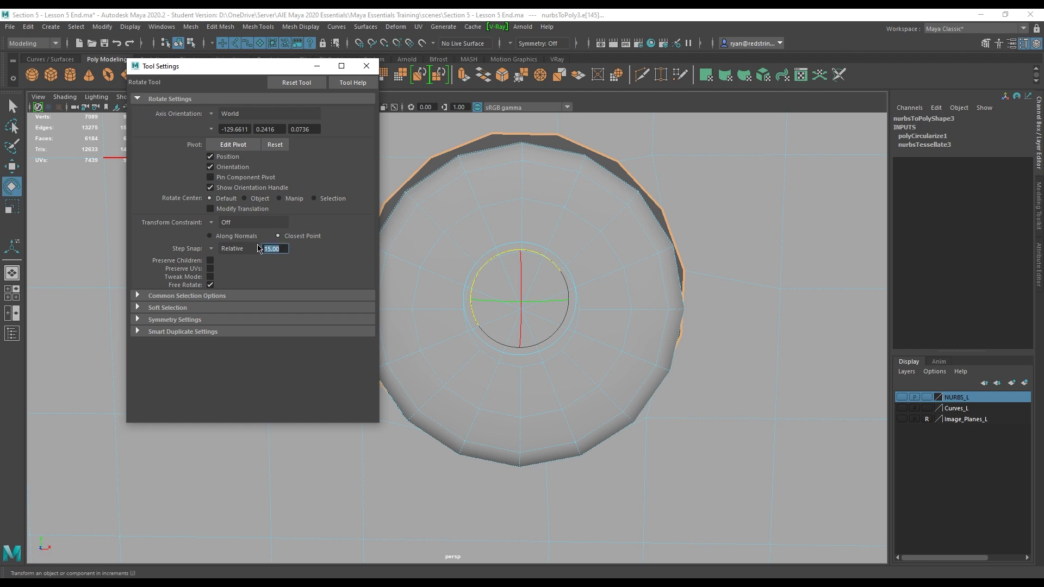
{"action": "type", "text": "10"}
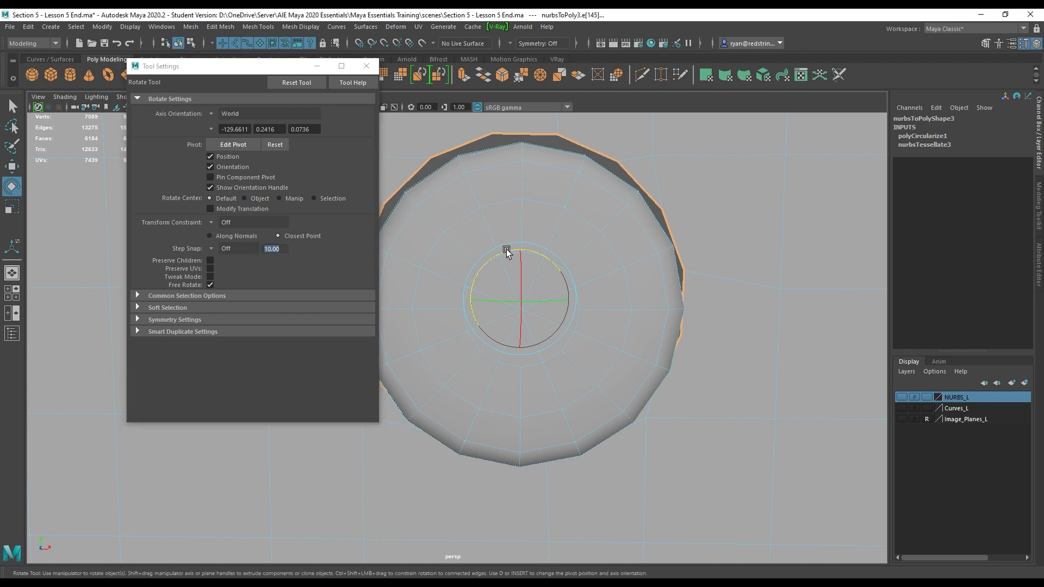
{"action": "left_click", "coordinate": [211, 248]}
{"action": "left_click", "coordinate": [228, 256]}
Step: Rotate the hole's border edge loop in snapped steps to match the button's vertices and close the tool settings
{"action": "key", "text": "j"}
{"action": "left_click_drag", "start_coordinate": [535, 254], "coordinate": [475, 294]}
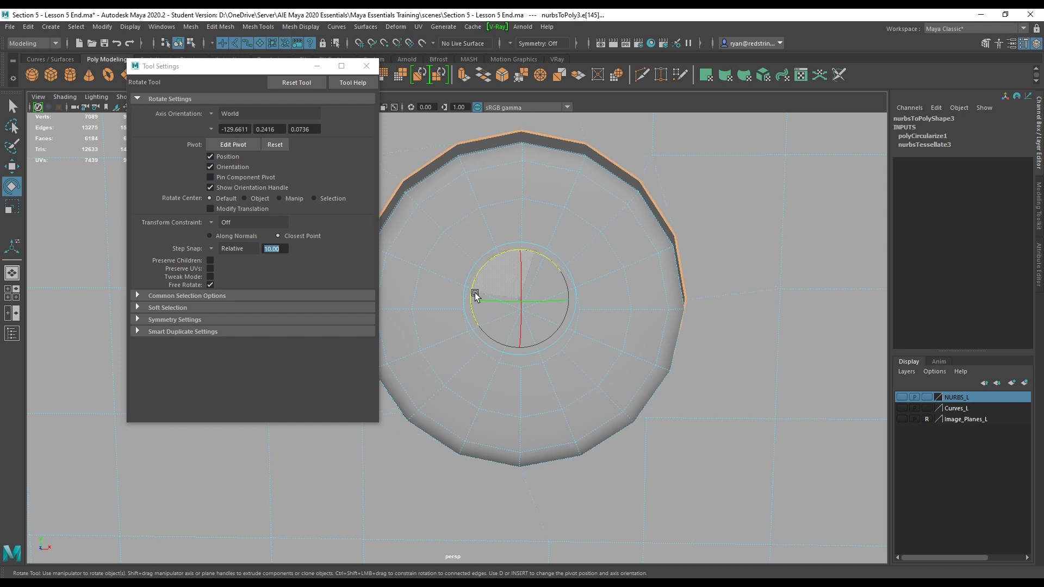
{"action": "left_click", "coordinate": [366, 67]}
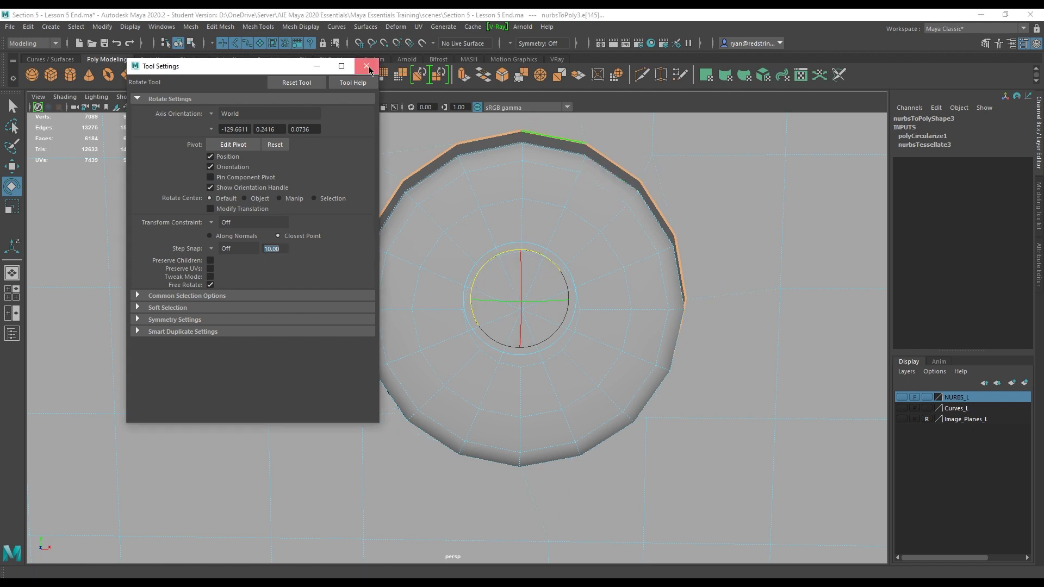
Step: Center the hole's border edge loop on the lowest button by snapping it vertically and horizontally to the button's center vertex
{"action": "right_click_drag", "start_coordinate": [639, 308], "coordinate": [560, 321], "text": "alt"}
{"action": "left_click_drag", "start_coordinate": [560, 322], "coordinate": [511, 324], "text": "alt"}
{"action": "key", "text": "w"}
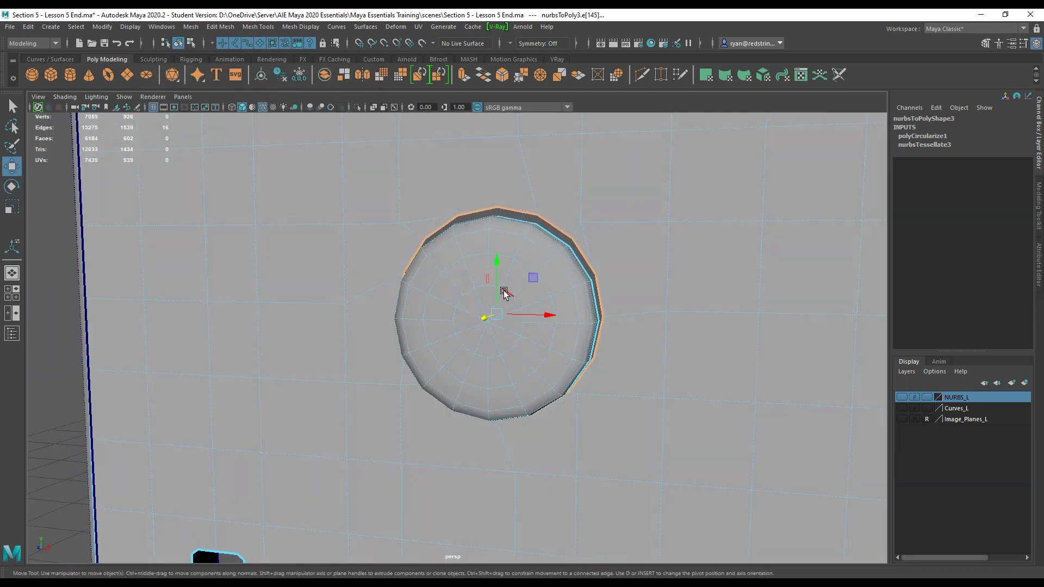
{"action": "left_click_drag", "start_coordinate": [497, 258], "coordinate": [494, 182]}
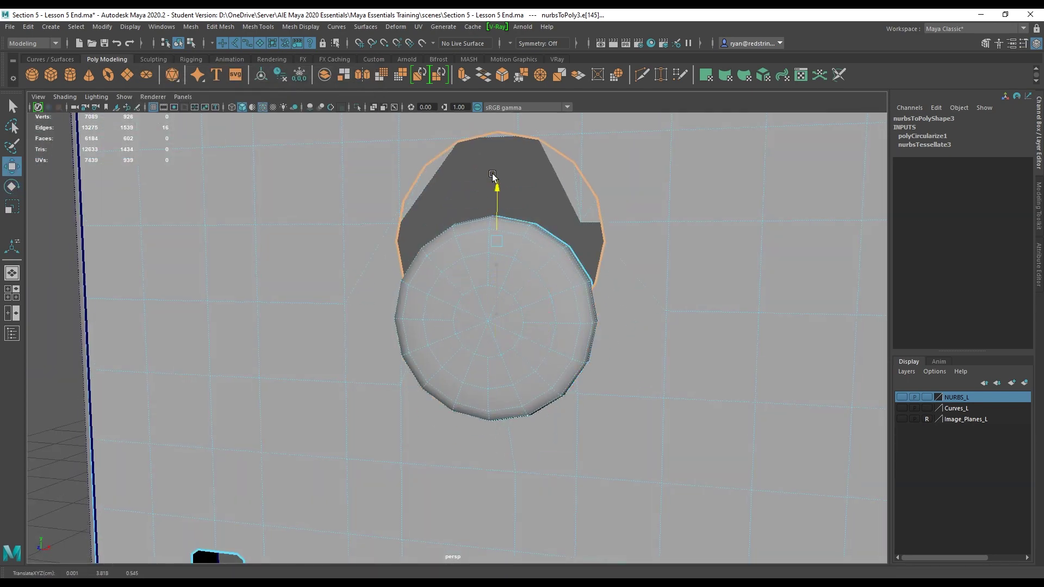
{"action": "middle_click", "coordinate": [488, 320]}
{"action": "left_click_drag", "start_coordinate": [491, 324], "coordinate": [640, 314], "text": "alt"}
{"action": "key", "text": "v"}
{"action": "middle_click", "coordinate": [499, 319]}
Step: Inspect the front plate's other holes, including the four small rectangles and the bottom slot, and view the whole controller in object mode
{"action": "left_click_drag", "start_coordinate": [556, 280], "coordinate": [532, 233], "text": "alt"}
{"action": "middle_click_drag", "start_coordinate": [531, 232], "coordinate": [530, 393], "text": "alt"}
{"action": "middle_click_drag", "start_coordinate": [521, 215], "coordinate": [536, 445], "text": "alt"}
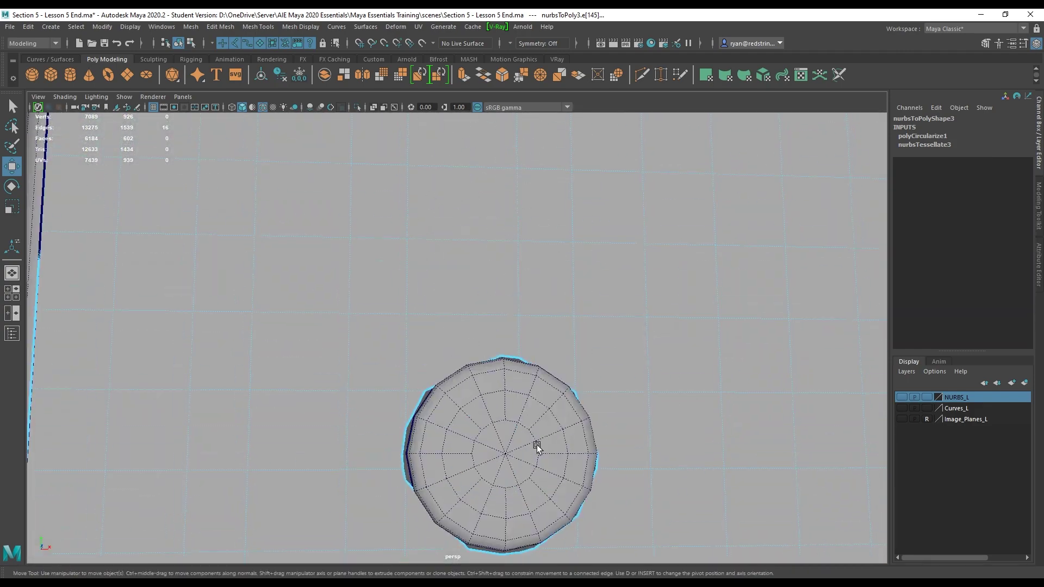
{"action": "right_click_drag", "start_coordinate": [536, 445], "coordinate": [490, 393], "text": "alt"}
{"action": "middle_click_drag", "start_coordinate": [490, 393], "coordinate": [473, 242], "text": "alt"}
{"action": "middle_click_drag", "start_coordinate": [425, 303], "coordinate": [443, 291], "text": "alt"}
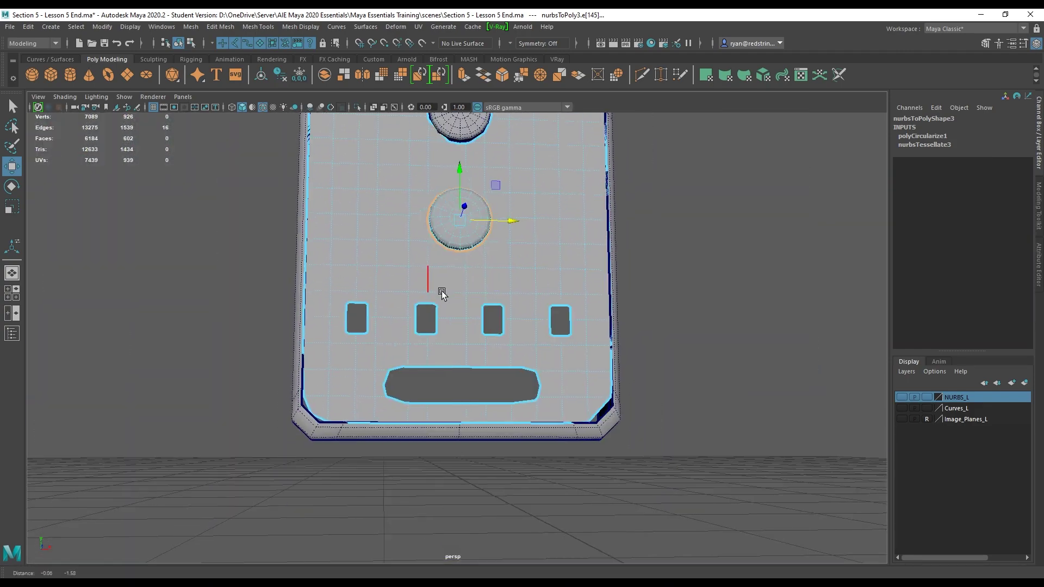
{"action": "right_click_drag", "start_coordinate": [442, 291], "coordinate": [613, 396], "text": "alt"}
{"action": "middle_click_drag", "start_coordinate": [468, 391], "coordinate": [531, 272], "text": "alt"}
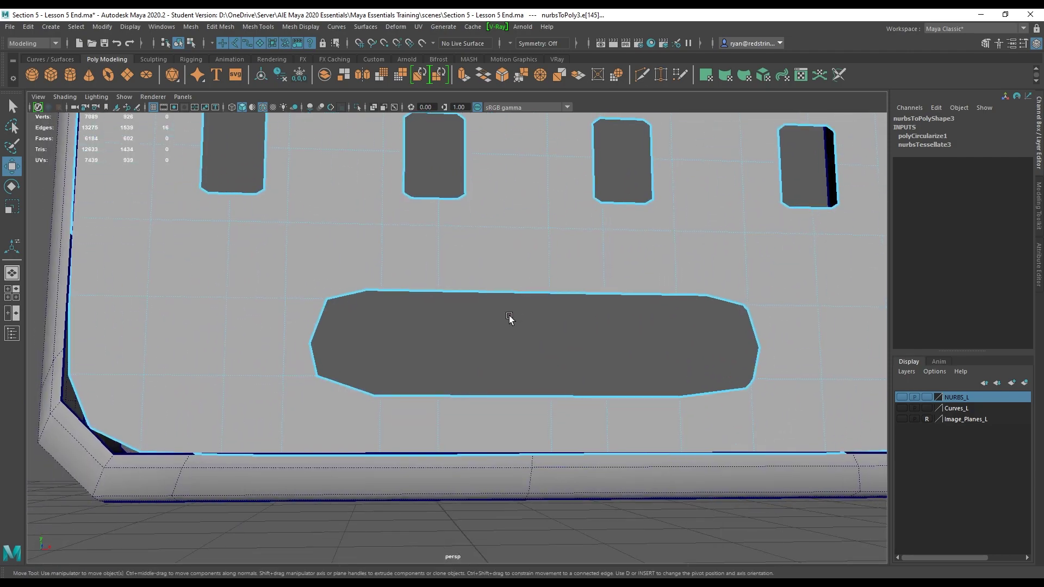
{"action": "middle_click_drag", "start_coordinate": [578, 219], "coordinate": [569, 454], "text": "alt"}
{"action": "right_click_drag", "start_coordinate": [568, 454], "coordinate": [490, 163], "text": "alt"}
{"action": "middle_click_drag", "start_coordinate": [489, 163], "coordinate": [492, 347], "text": "alt"}
{"action": "right_click_drag", "start_coordinate": [498, 256], "coordinate": [553, 241]}
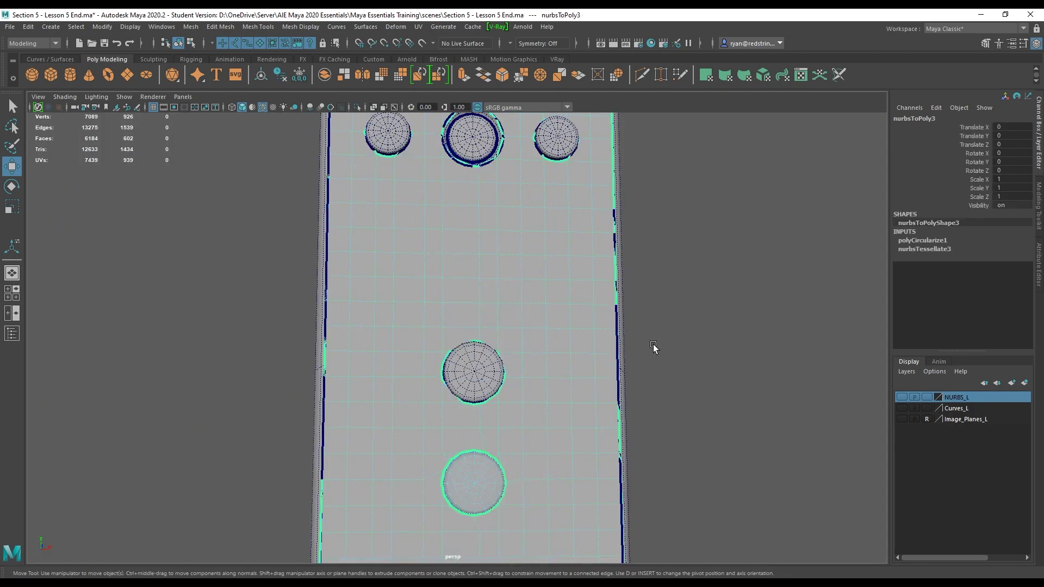
{"action": "right_click_drag", "start_coordinate": [662, 375], "coordinate": [522, 239], "text": "alt"}
{"action": "left_click_drag", "start_coordinate": [522, 239], "coordinate": [422, 209], "text": "alt"}
{"action": "middle_click_drag", "start_coordinate": [481, 157], "coordinate": [477, 243], "text": "alt"}
{"action": "left_click_drag", "start_coordinate": [477, 246], "coordinate": [392, 272], "text": "alt"}
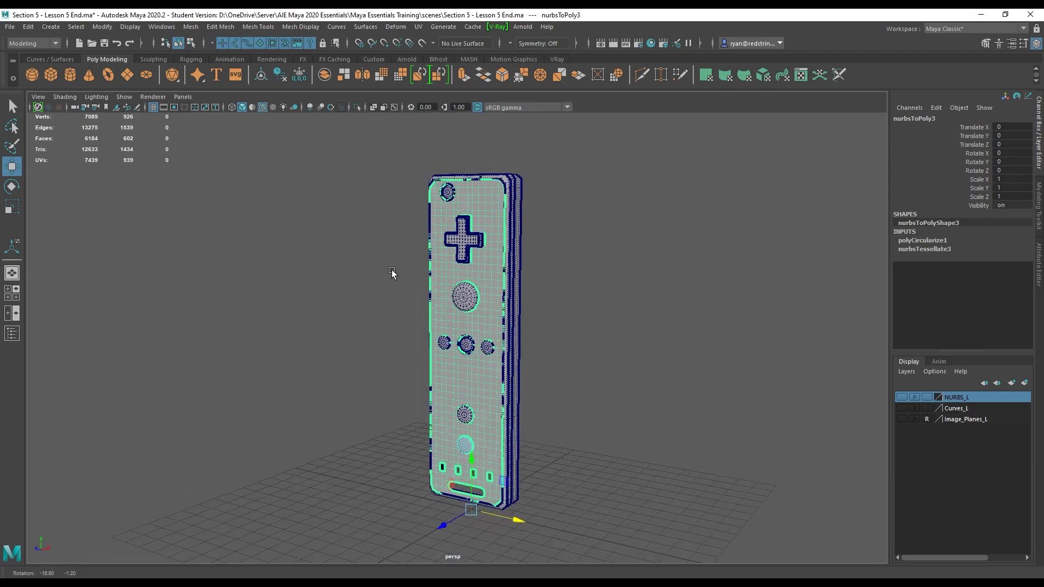